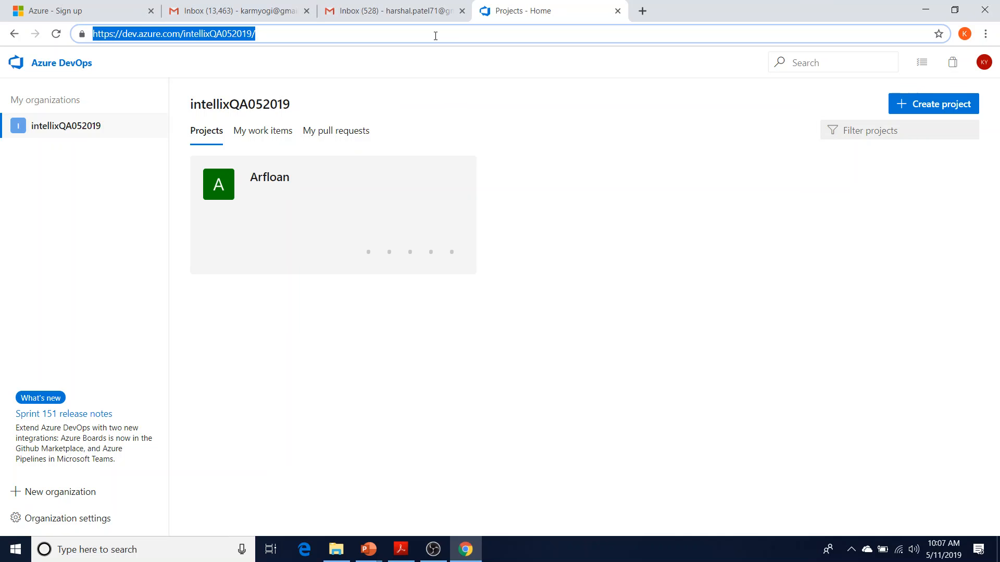
# Start a new project named Arfloan1, since 'Arfloan' already exists
pyautogui.click(918, 110)
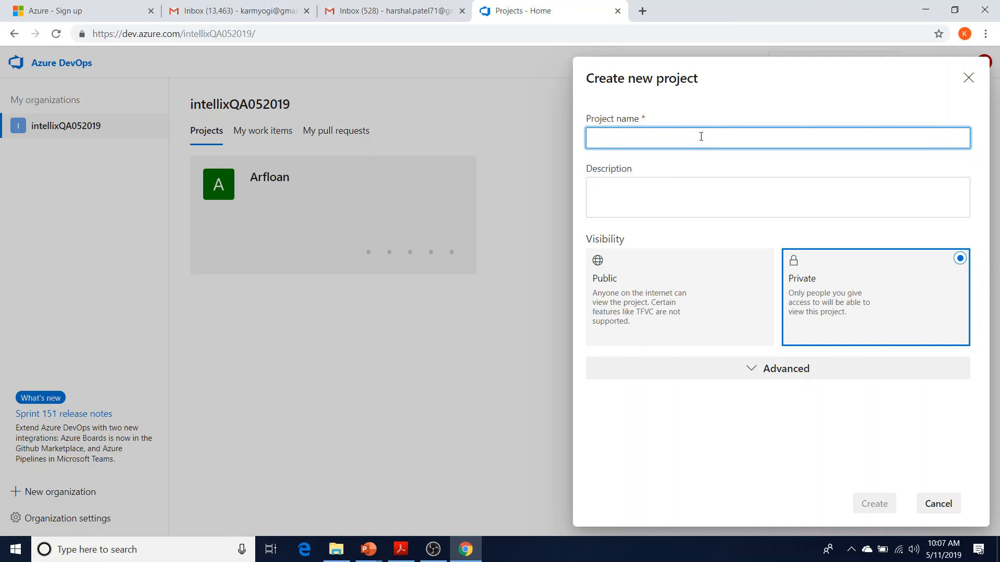
pyautogui.write('Arfloan')
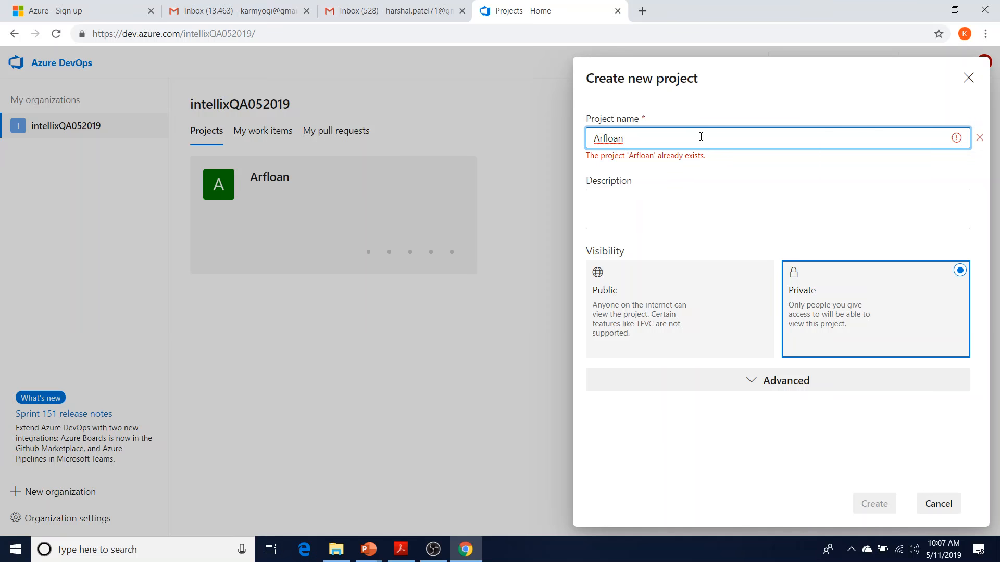
pyautogui.write('1')
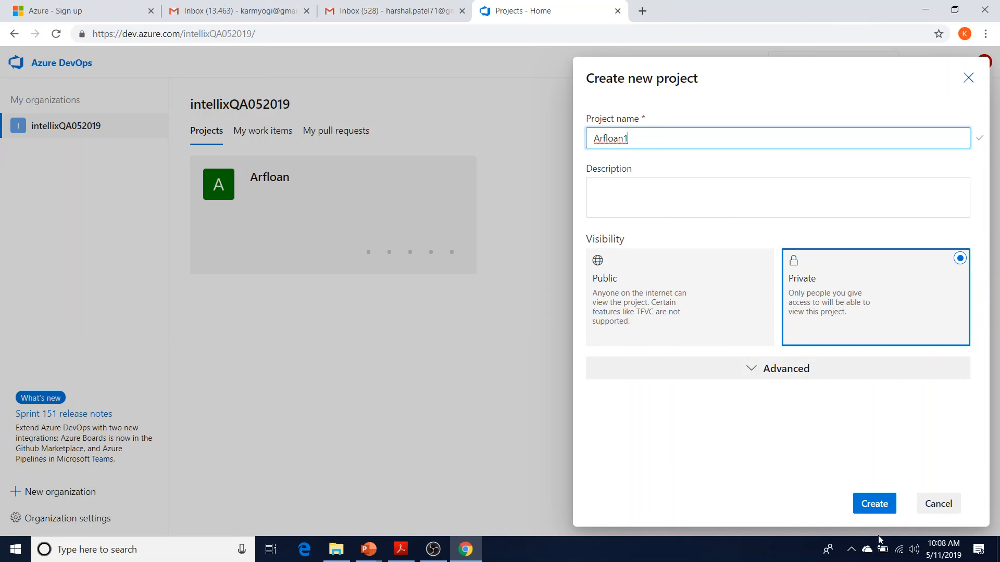
# Create the private Arfloan1 project and wait for its Summary welcome page
pyautogui.click(885, 504)
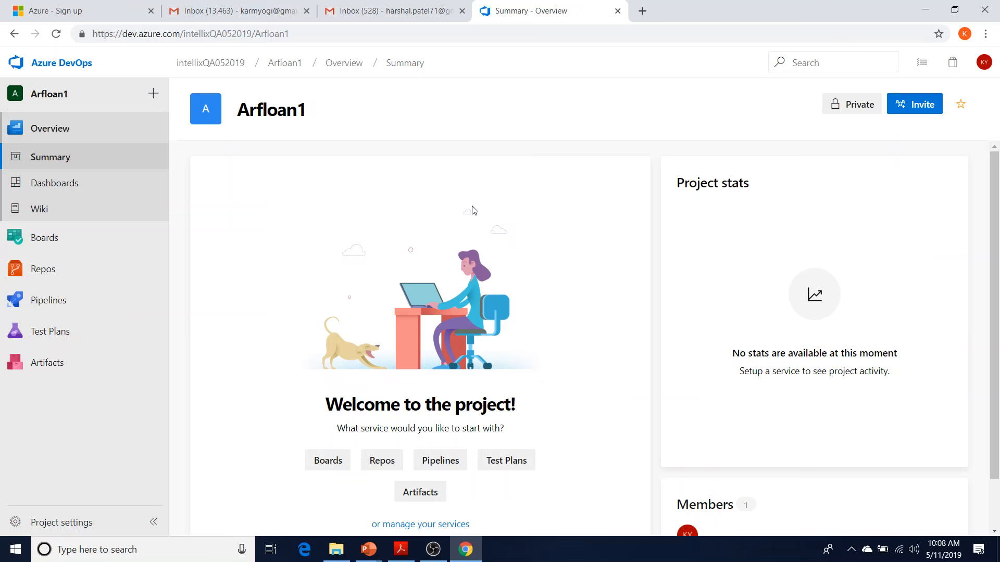
pyautogui.moveTo(129, 247)
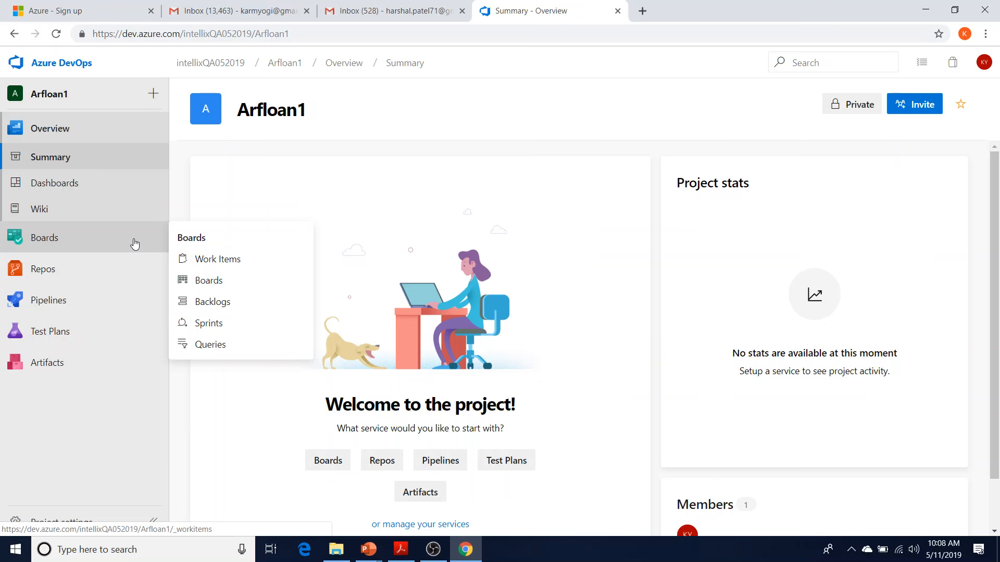
# Check the work item types under Work Items, then go to the Arfloan1 Team Issues board
pyautogui.click(134, 244)
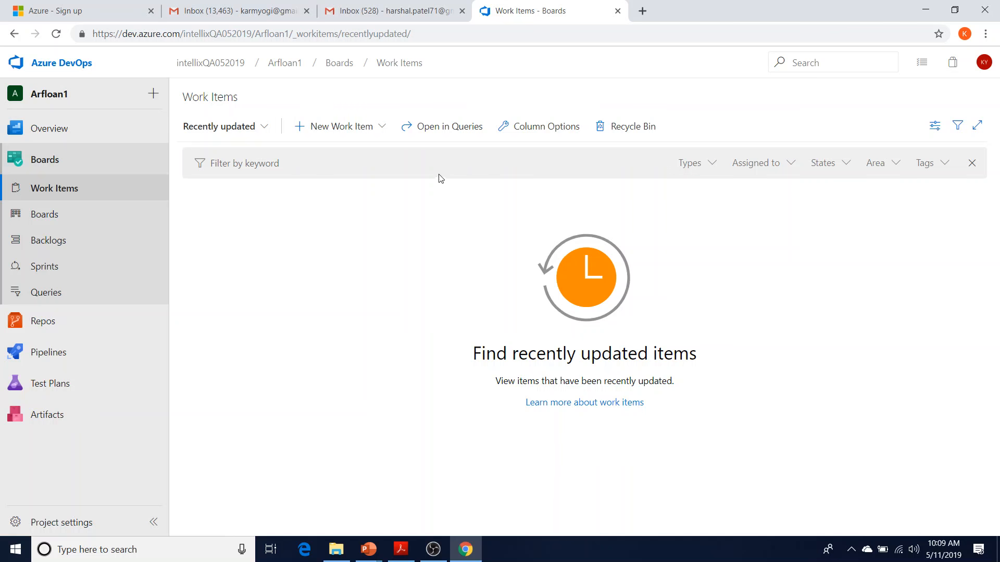
pyautogui.click(348, 129)
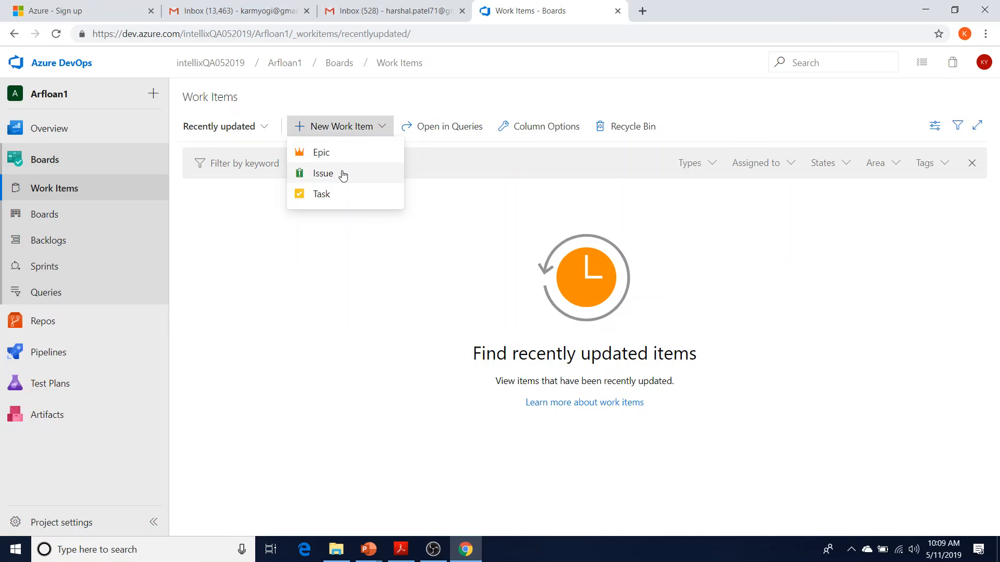
pyautogui.click(400, 226)
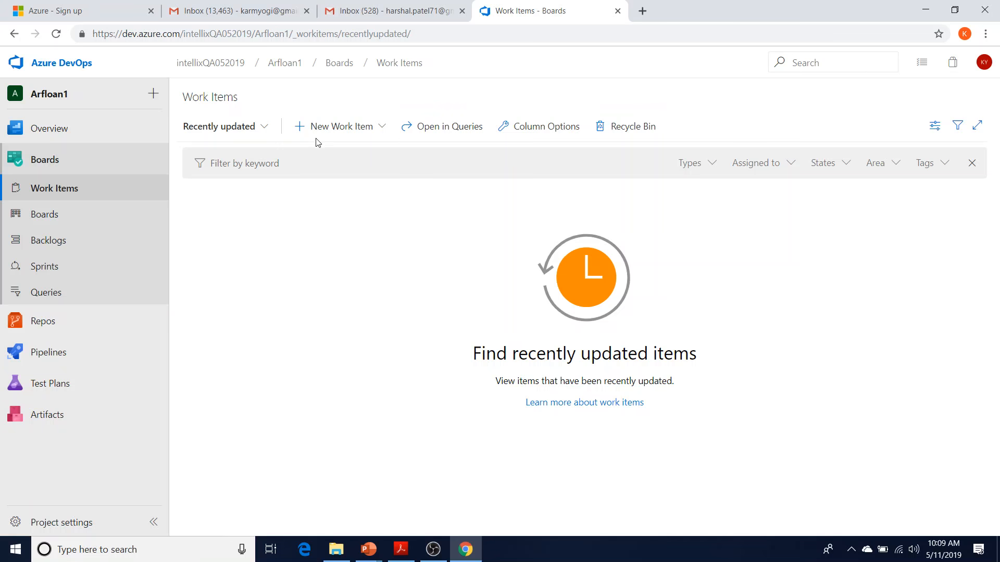
pyautogui.click(300, 129)
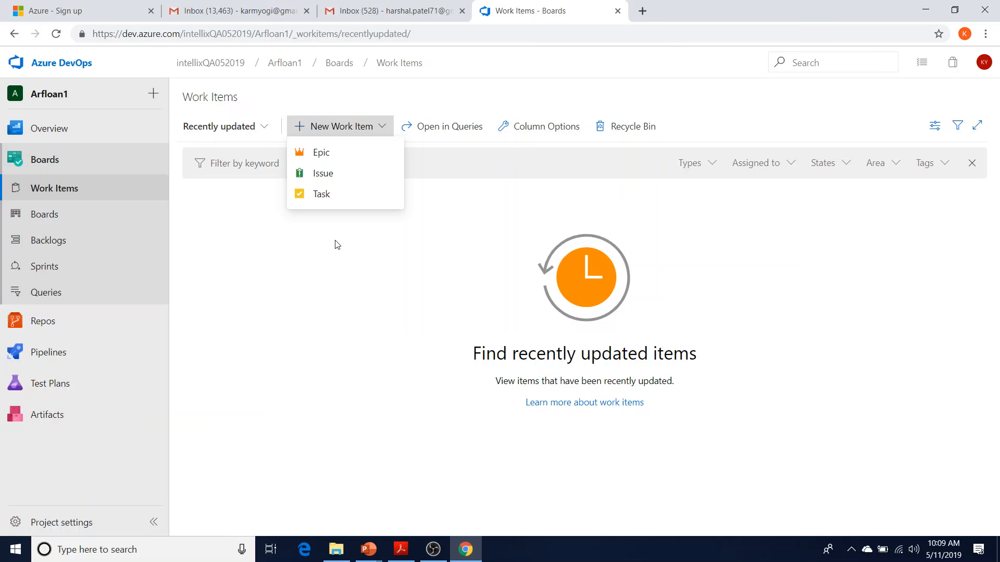
pyautogui.click(323, 280)
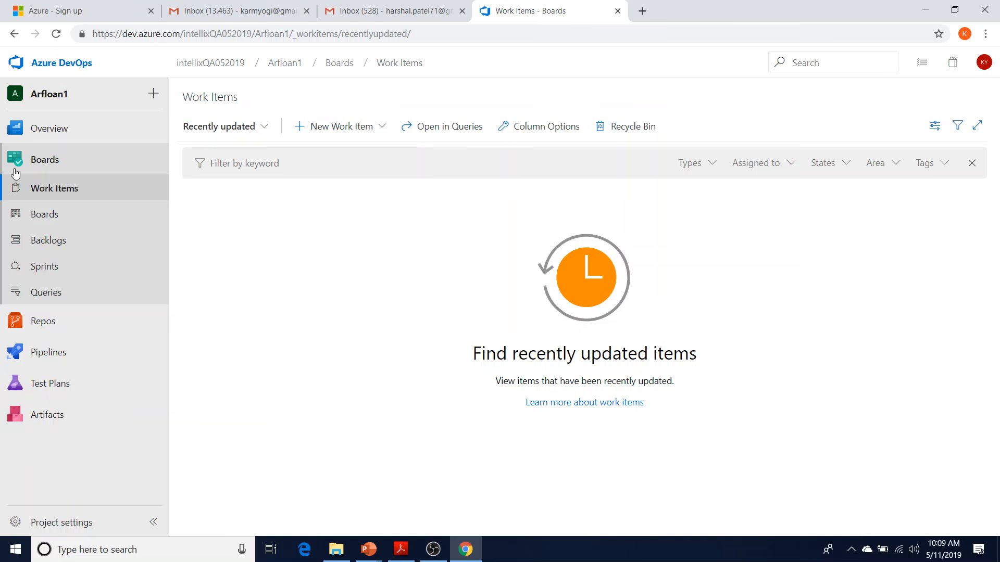
pyautogui.click(72, 221)
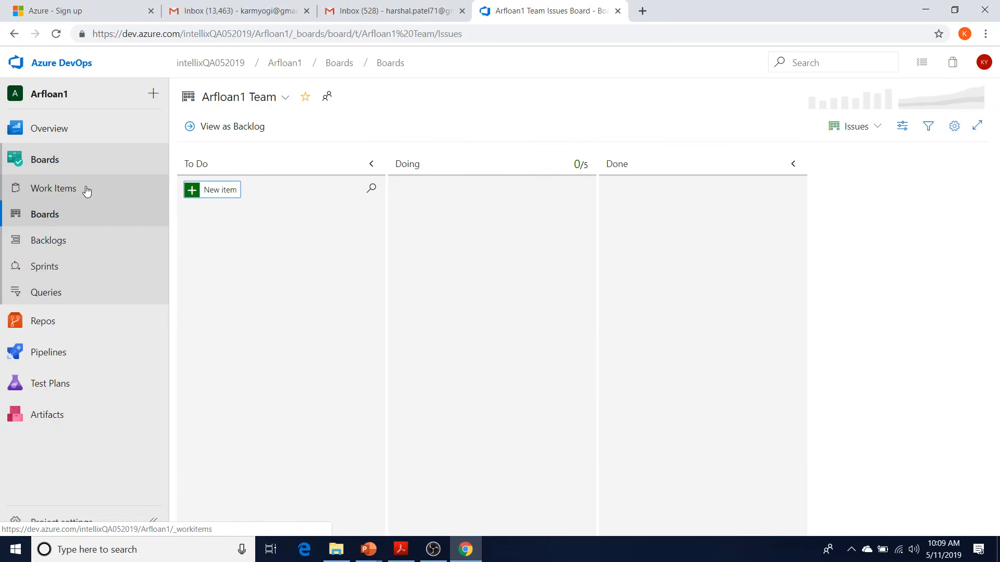
pyautogui.click(86, 192)
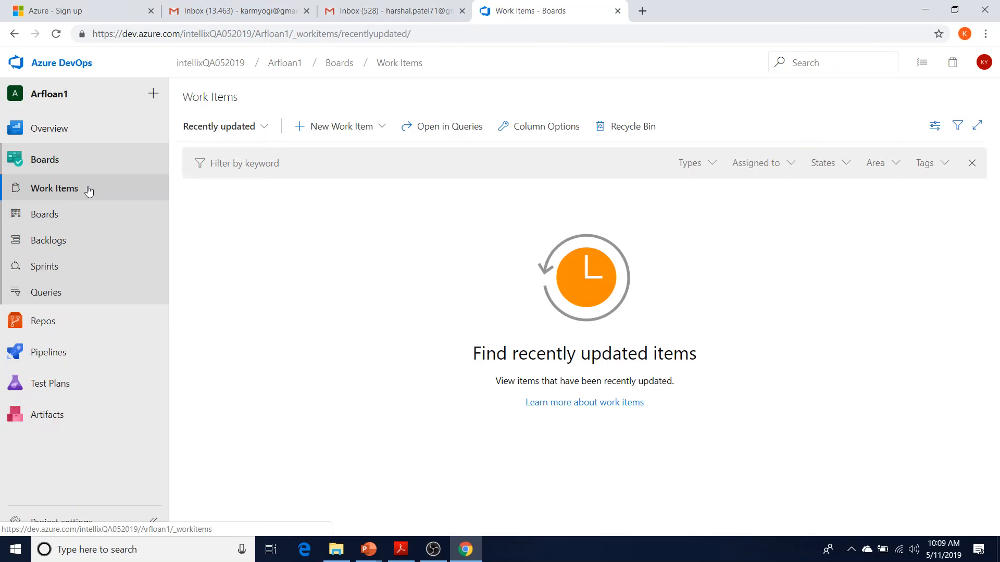
pyautogui.click(348, 135)
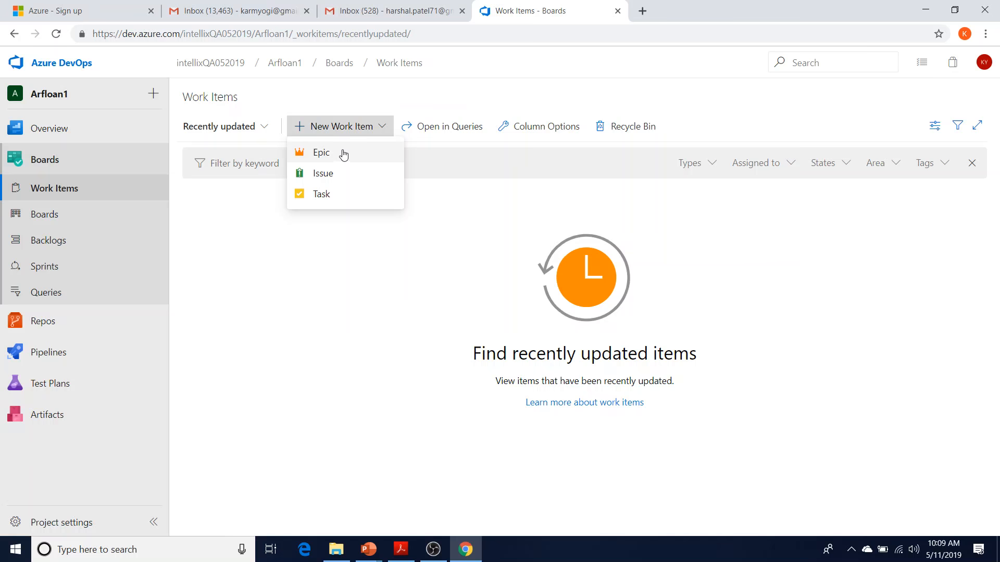
pyautogui.click(76, 217)
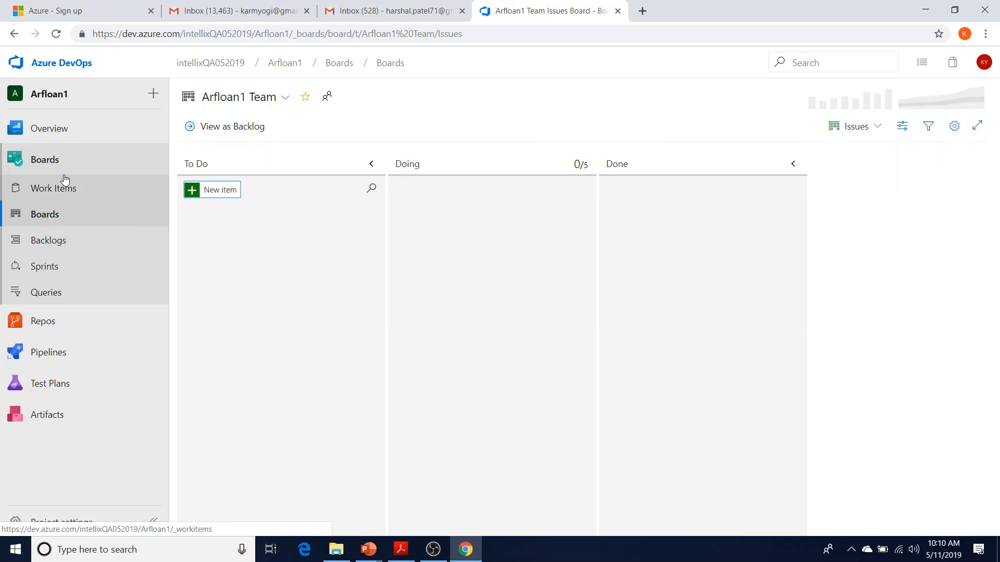
pyautogui.click(51, 215)
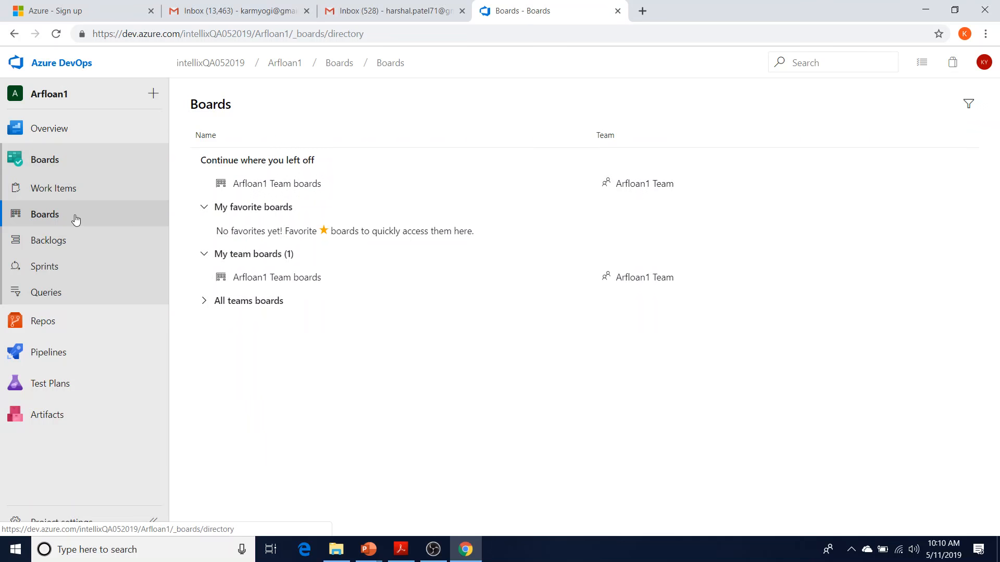
pyautogui.click(76, 190)
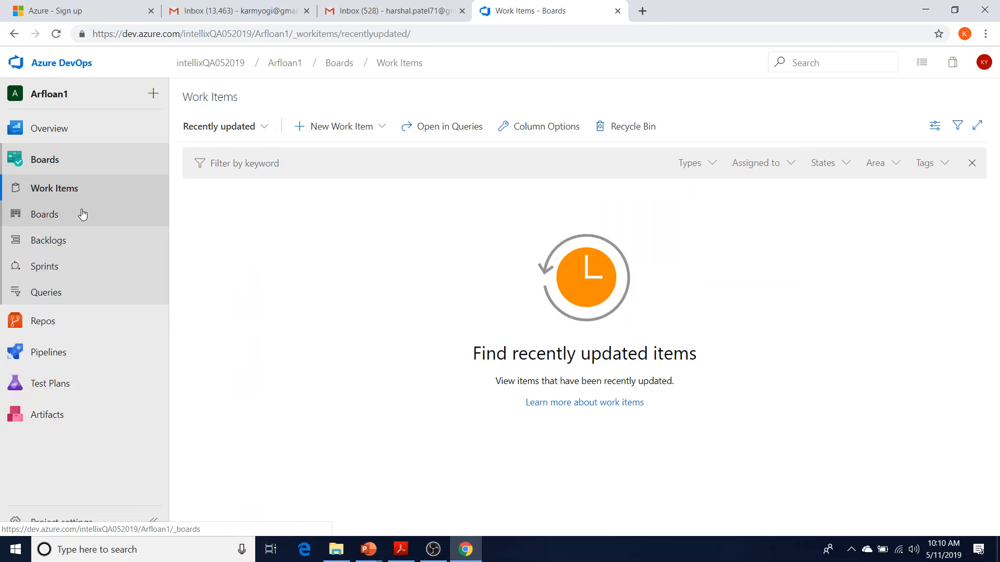
pyautogui.click(81, 219)
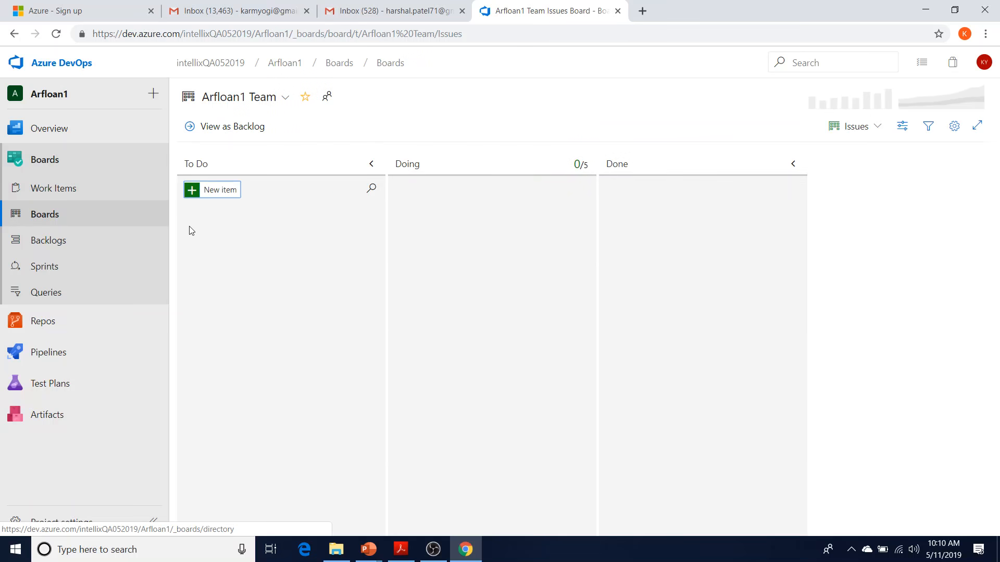
# Add 'Superuser can create any type of users' as issue 12 in To Do, then start another card
pyautogui.click(222, 192)
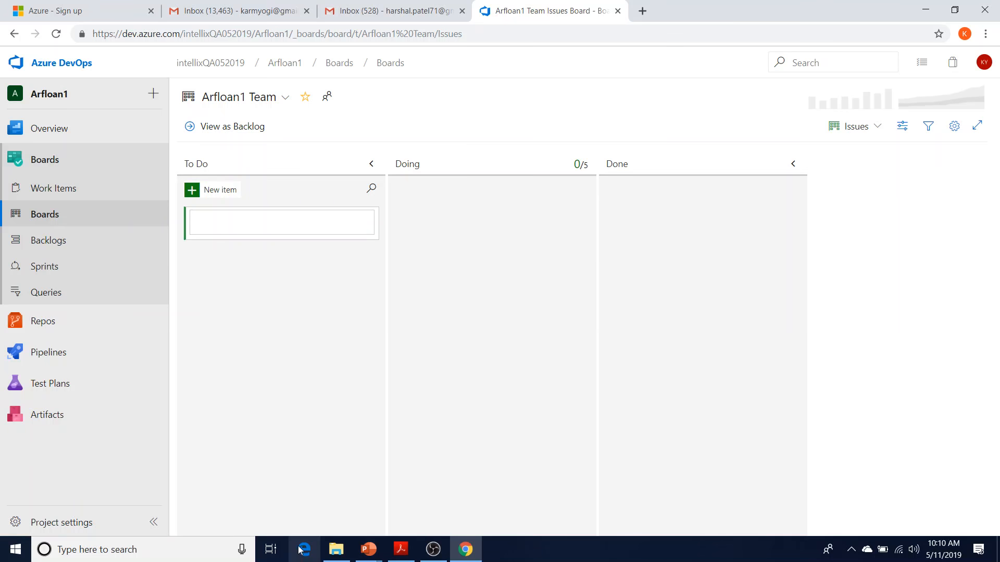
pyautogui.moveTo(337, 556)
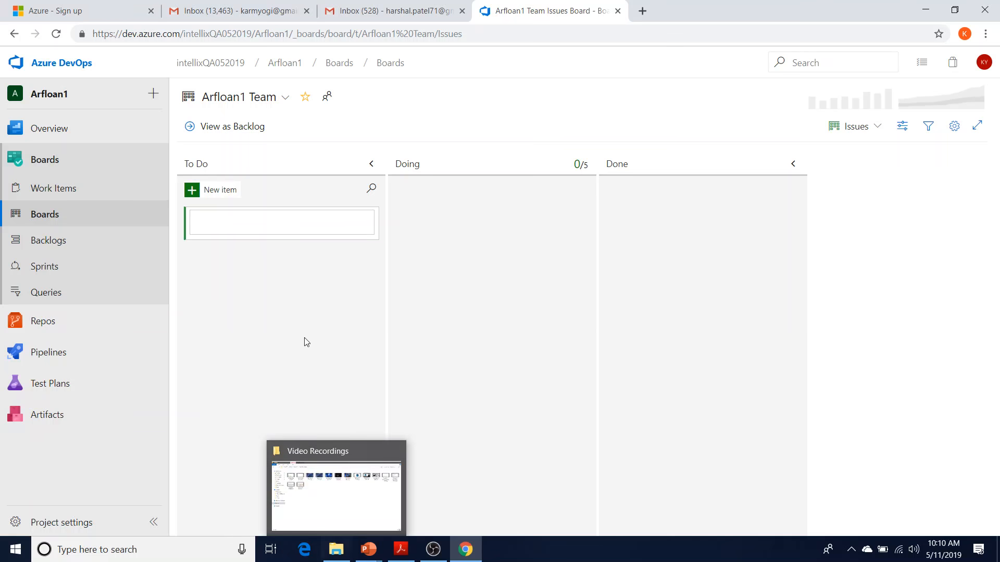
pyautogui.write('S')
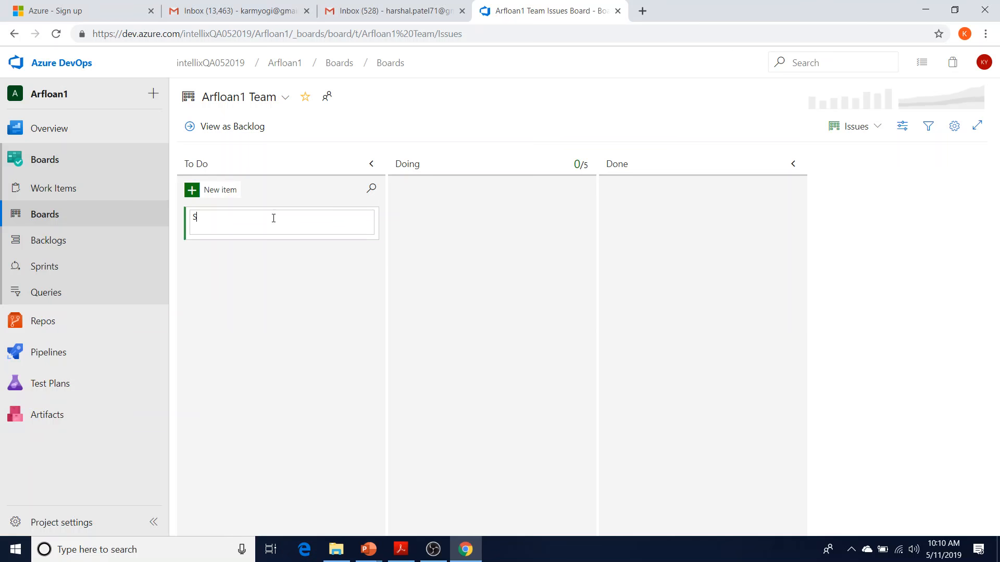
pyautogui.write('uperuser can create an')
pyautogui.write('y type of user')
pyautogui.write('s')
pyautogui.press('Return')
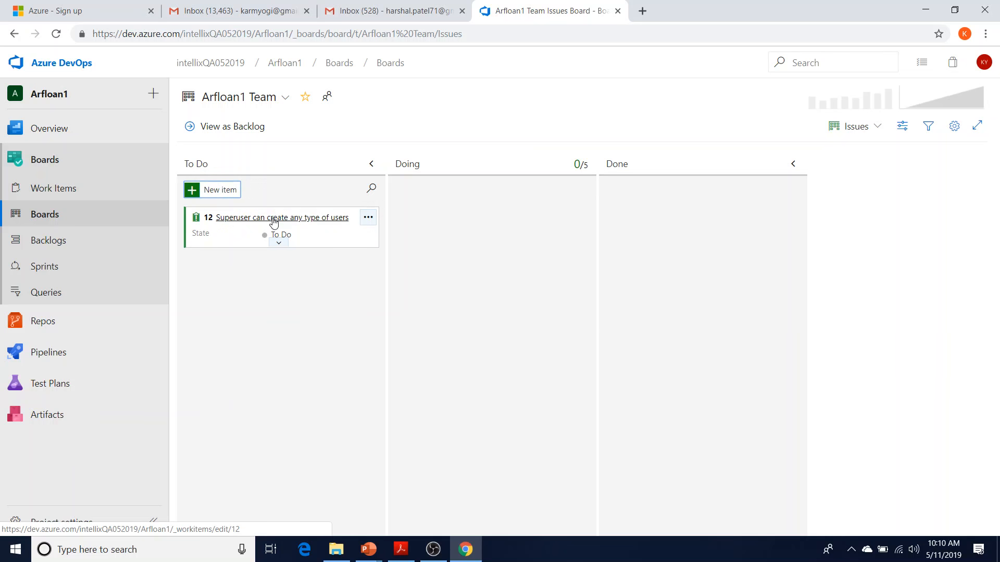
pyautogui.click(208, 190)
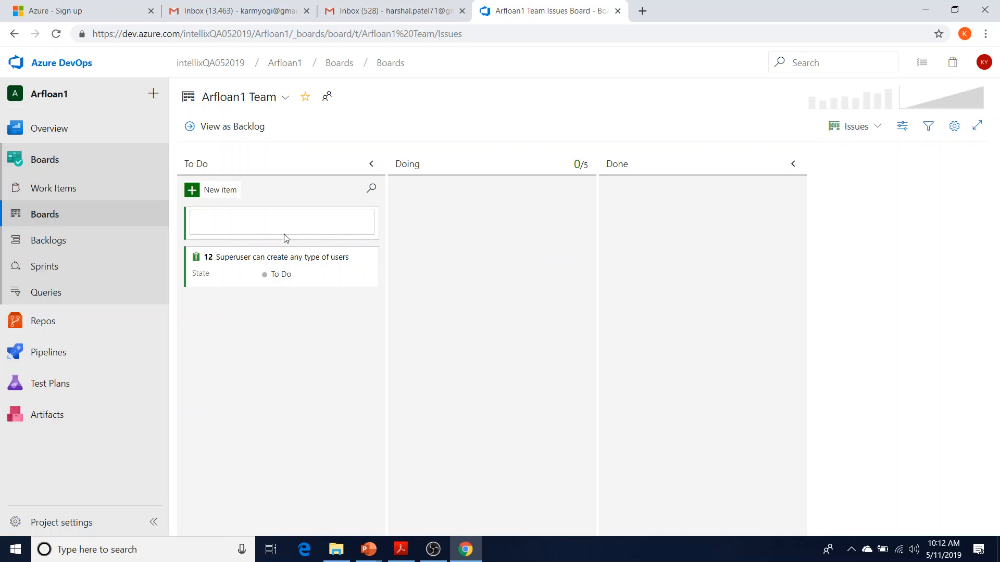
# Save issue 13 'Lender can only approve or reject credit application.' and begin adding a test to issue 12
pyautogui.write('Lender can aonly approve or reject credit application.')
pyautogui.press('Return')
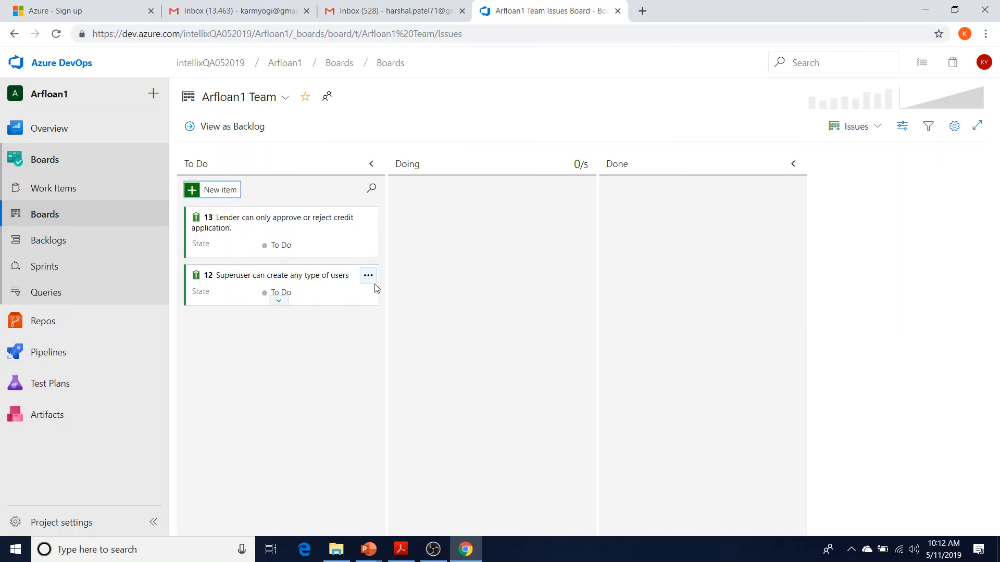
pyautogui.click(373, 281)
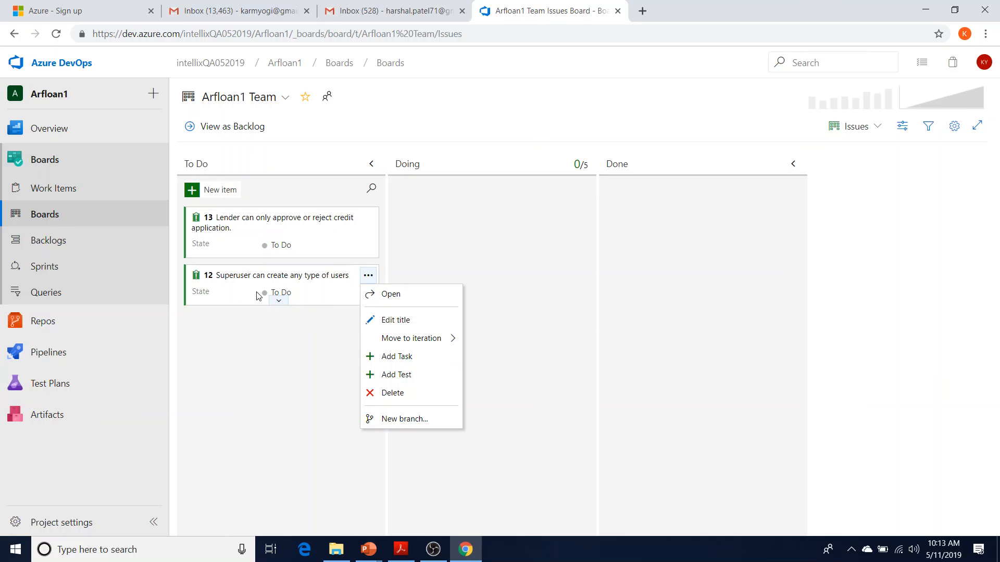
pyautogui.click(378, 374)
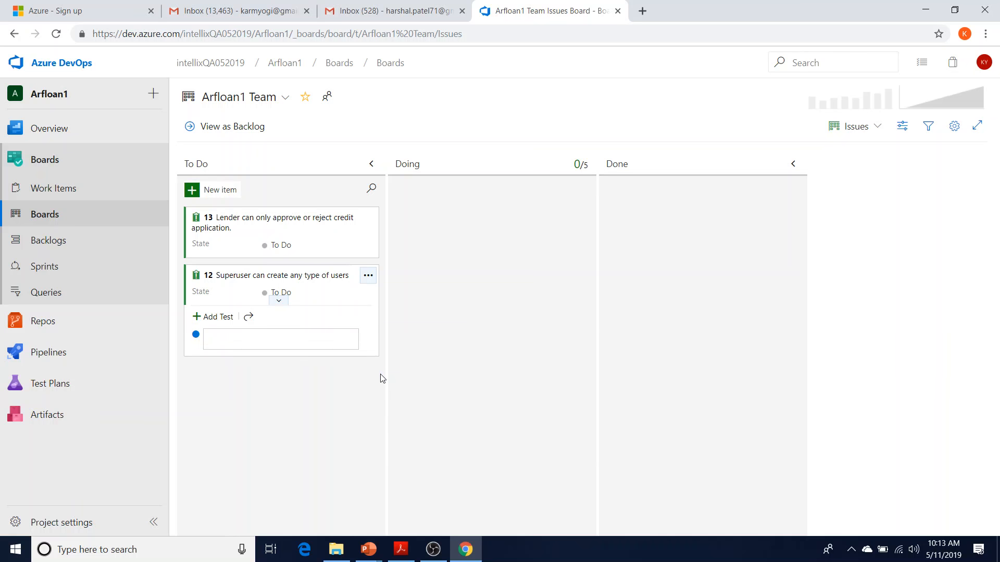
# Add tests 'SA can create dealer user', 'lender user', 'SA' and 'arfrep user' to issue 12
pyautogui.write('SA can create dealer user')
pyautogui.press('Return')
pyautogui.write('SA can create lender user')
pyautogui.press('Return')
pyautogui.write('SA can create SA')
pyautogui.press('Return')
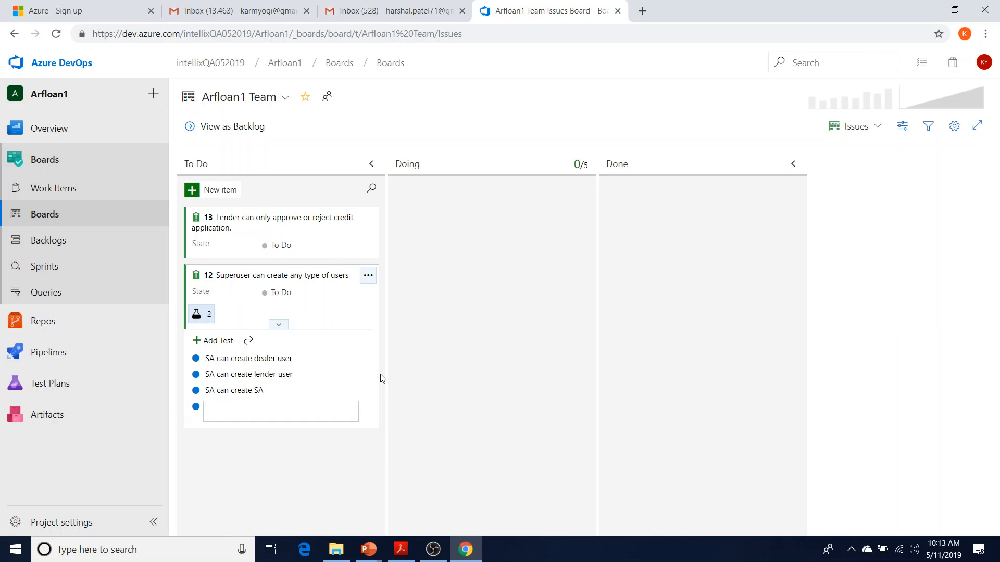
pyautogui.write('SA can create arfrep user')
pyautogui.press('Return')
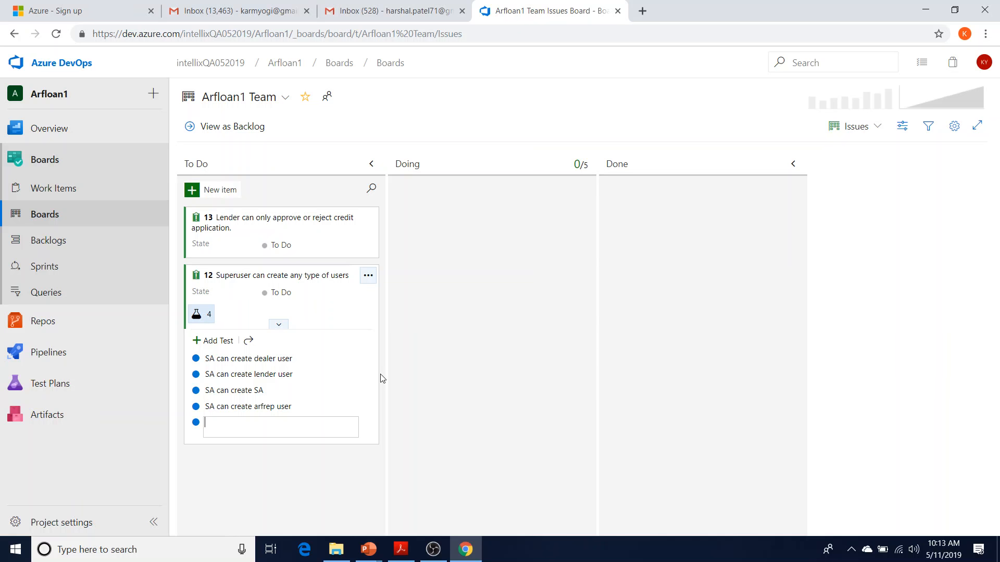
# Open the 'SA can create dealer user' test link on issue 12 as Test Case 14
pyautogui.click(252, 363)
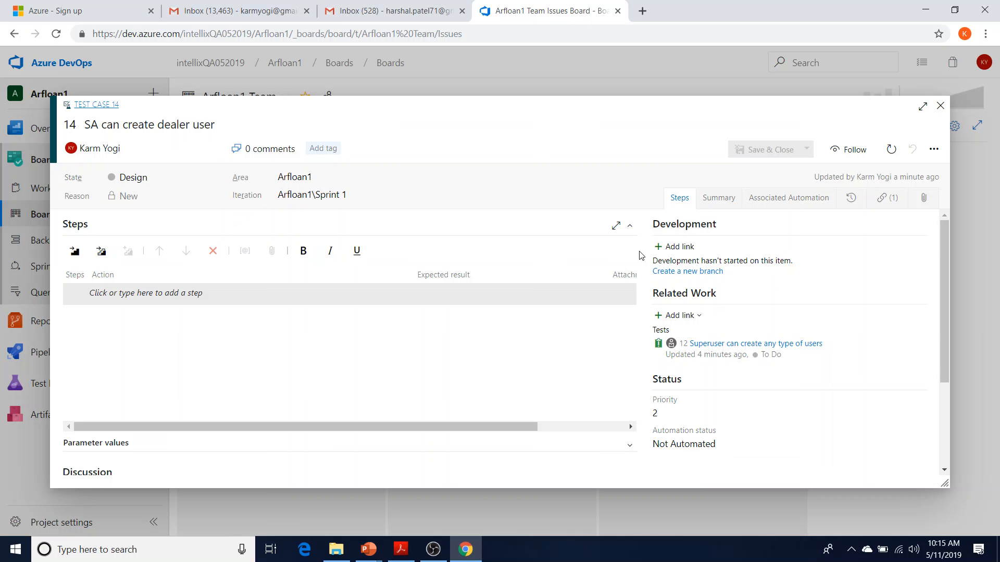
# Write the description: SA login credentials exist and the dealer exists in the arfloan
pyautogui.click(718, 202)
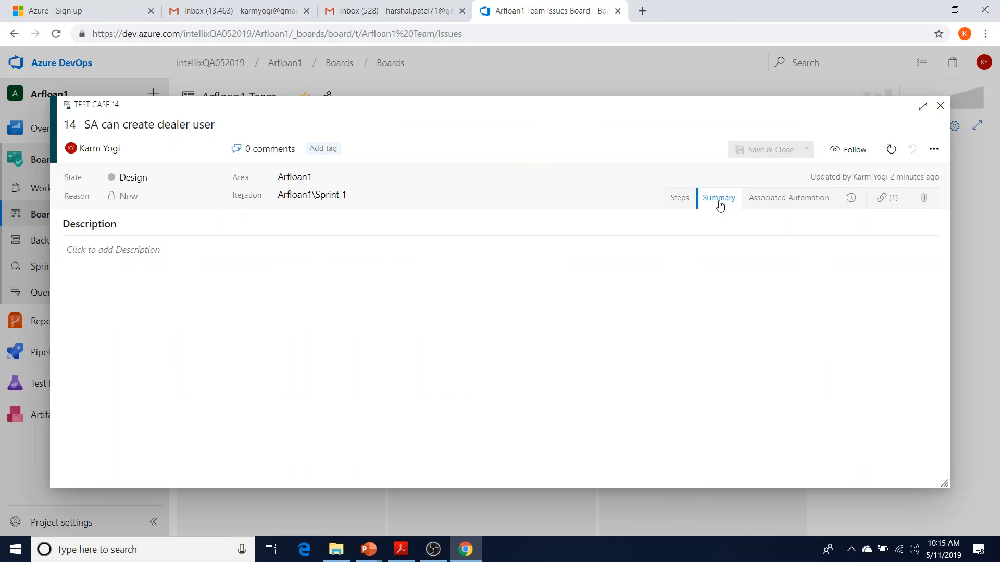
pyautogui.click(184, 257)
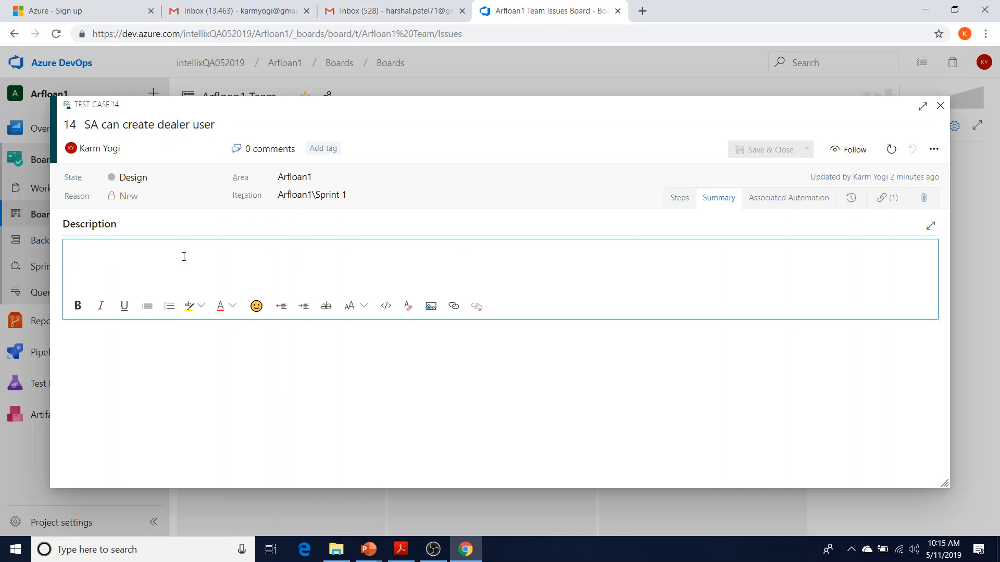
pyautogui.write('Pr')
pyautogui.press('BackSpace')
pyautogui.write('reccondition:')
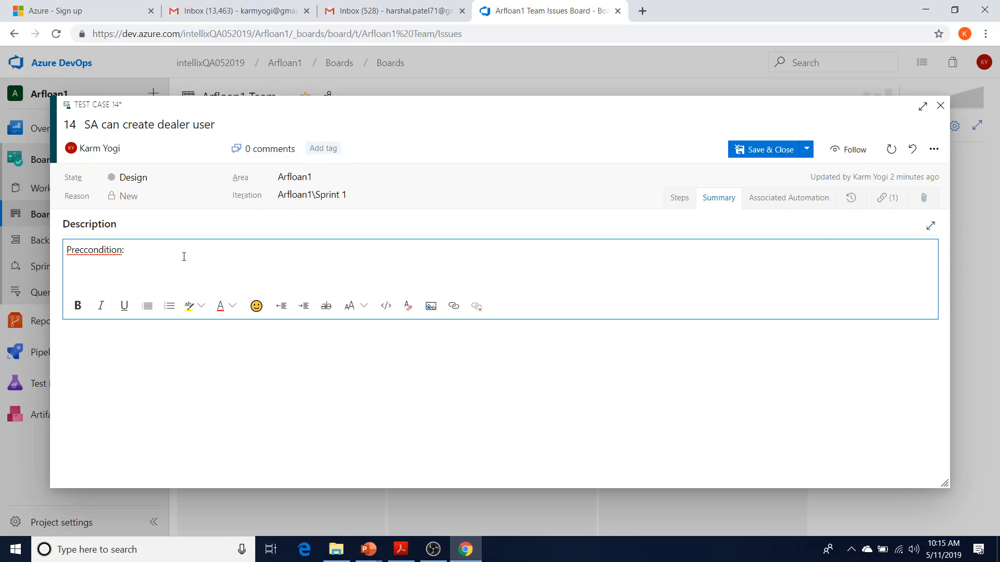
pyautogui.write('Sa')
pyautogui.press('BackSpace')
pyautogui.write('A long')
pyautogui.write(' cre')
pyautogui.press('BackSpace')
pyautogui.press('BackSpace')
pyautogui.press('BackSpace')
pyautogui.press('BackSpace')
pyautogui.press('BackSpace')
pyautogui.press('BackSpace')
pyautogui.write('g in credentials exists. Dealer exists')
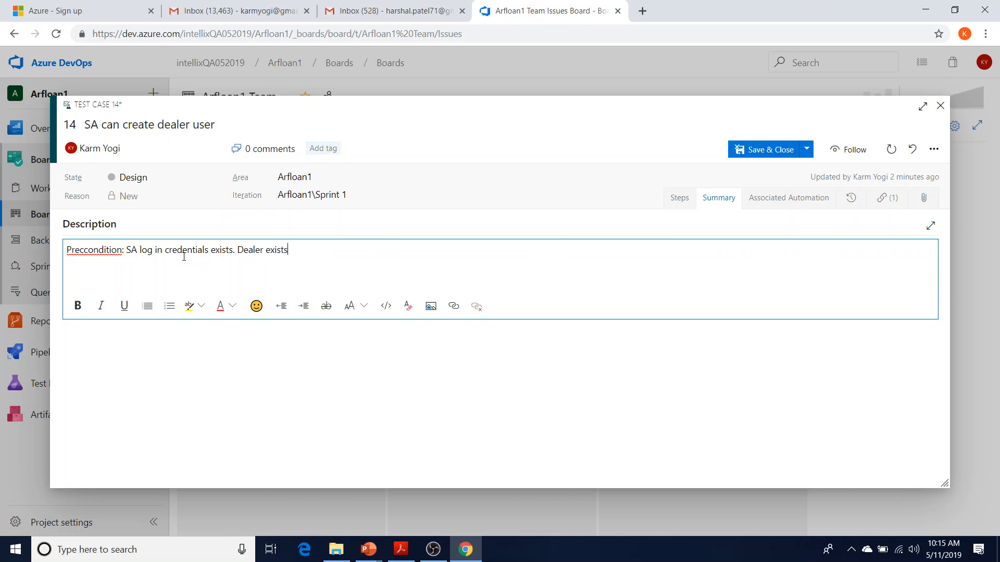
pyautogui.press('BackSpace')
pyautogui.press('BackSpace')
pyautogui.press('BackSpace')
pyautogui.press('BackSpace')
pyautogui.press('BackSpace')
pyautogui.press('BackSpace')
pyautogui.press('BackSpace')
pyautogui.write('("Genermain") exists in the arfloan.')
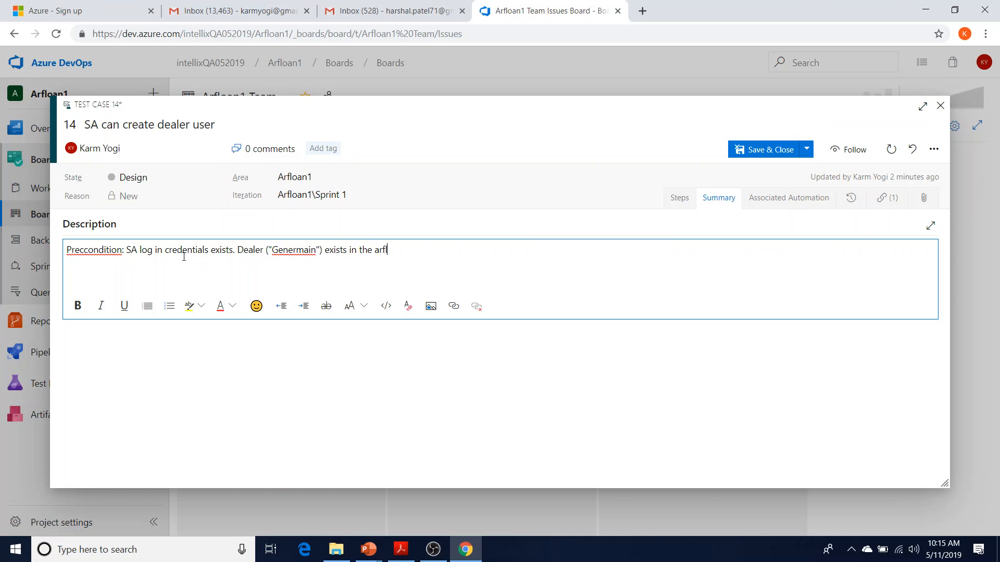
# Correct the dealer name to "Germain" and fix the spelling of 'Precondition'
pyautogui.doubleClick(303, 251)
pyautogui.write('Germain')
pyautogui.press('Delete')
pyautogui.press('Delete')
pyautogui.write('"')
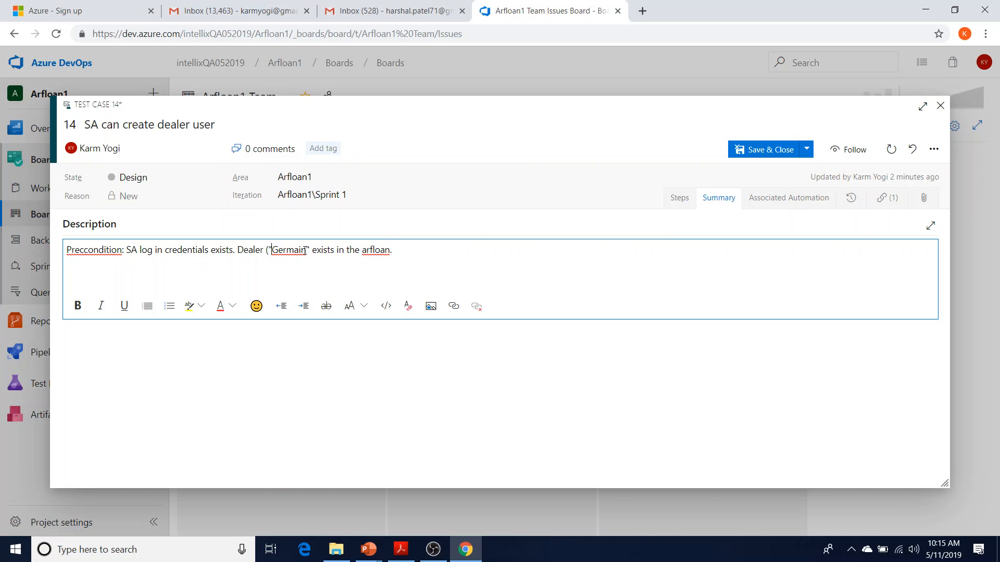
pyautogui.press('BackSpace')
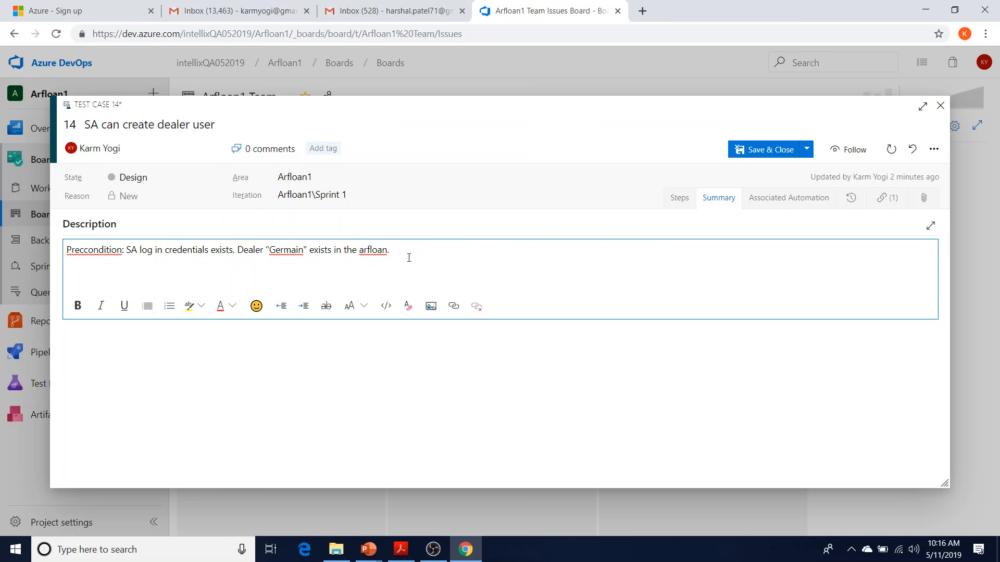
pyautogui.rightClick(84, 254)
pyautogui.click(109, 265)
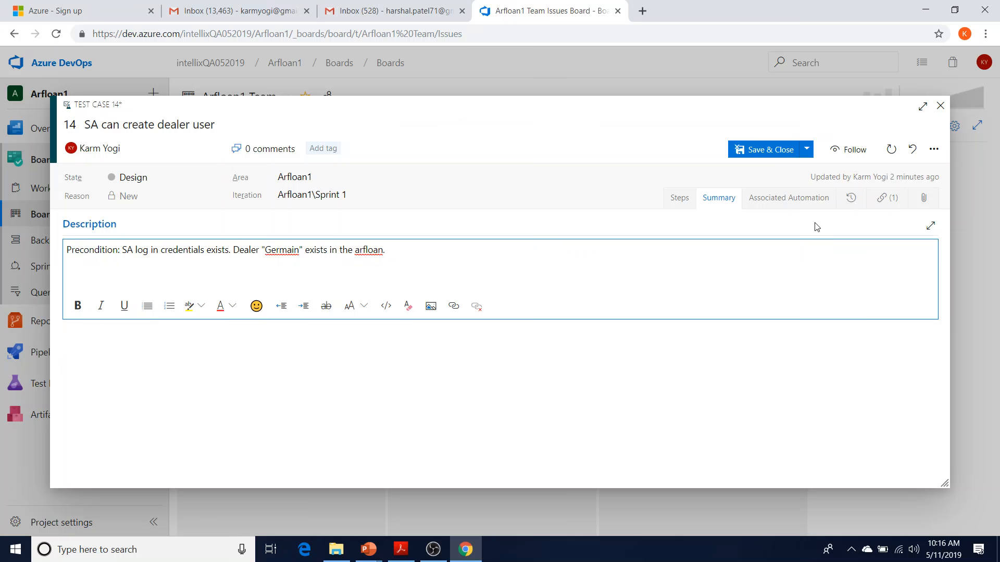
pyautogui.click(687, 202)
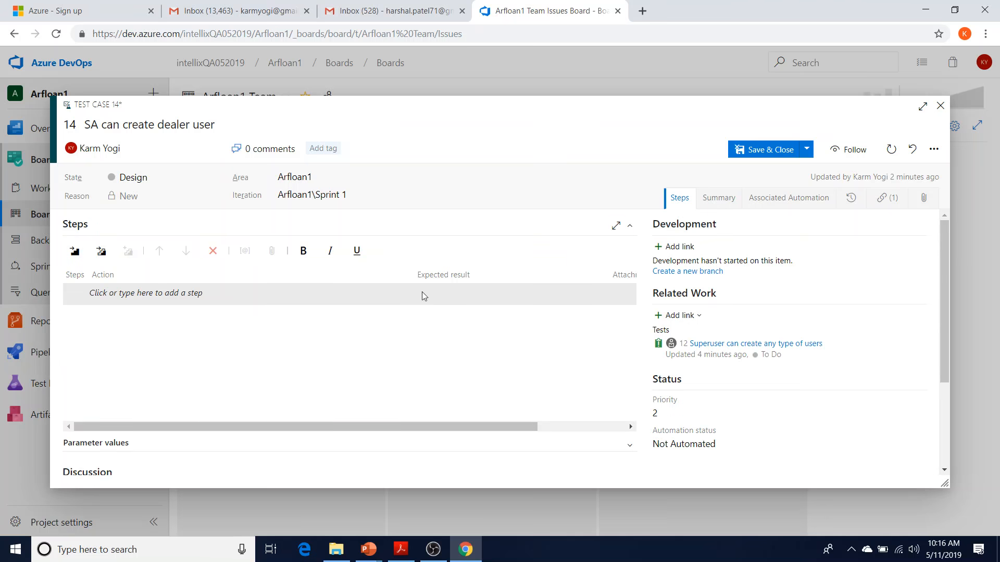
pyautogui.click(140, 294)
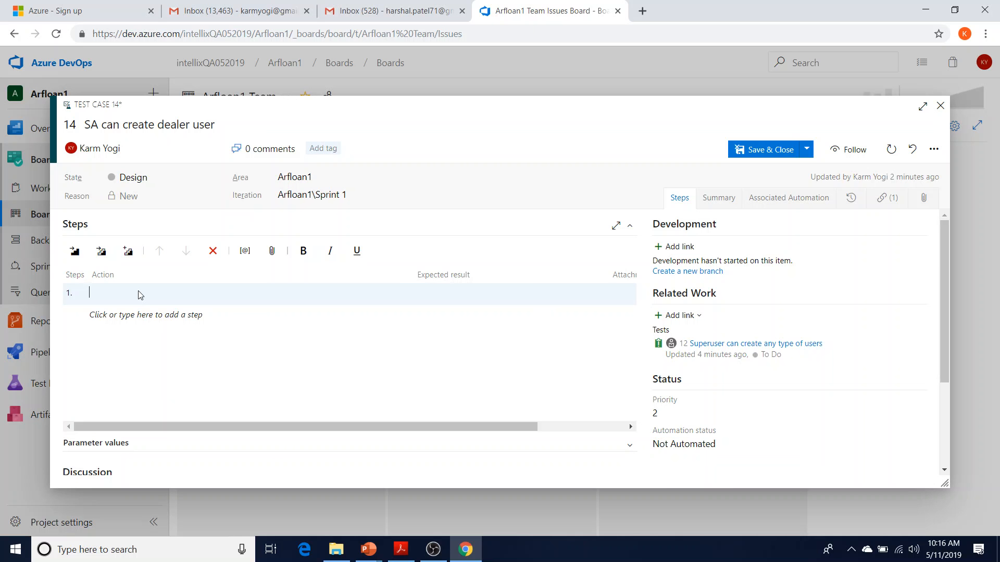
pyautogui.write('Ac')
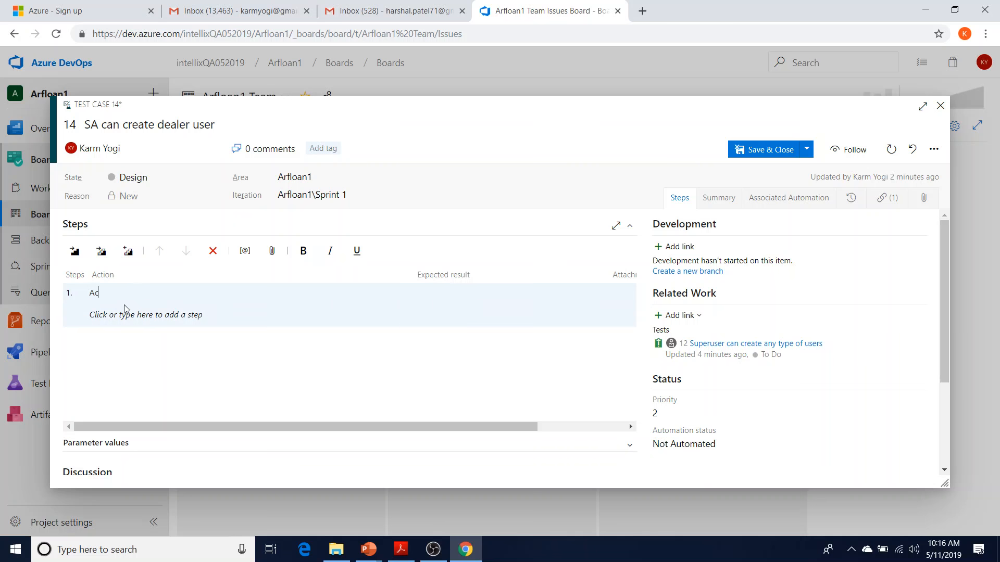
pyautogui.write('cess arfloan site')
pyautogui.press('Tab')
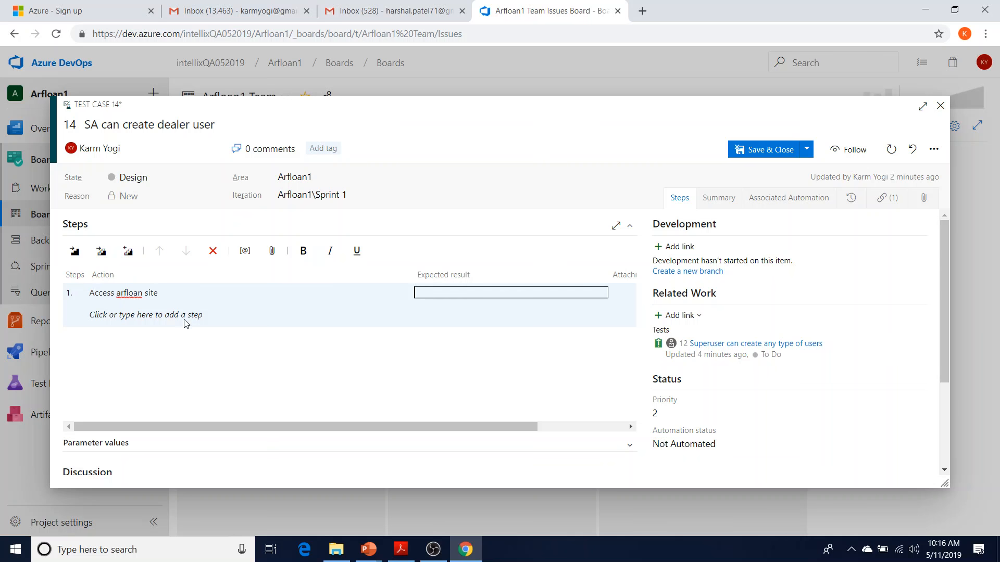
pyautogui.click(187, 296)
pyautogui.write('(')
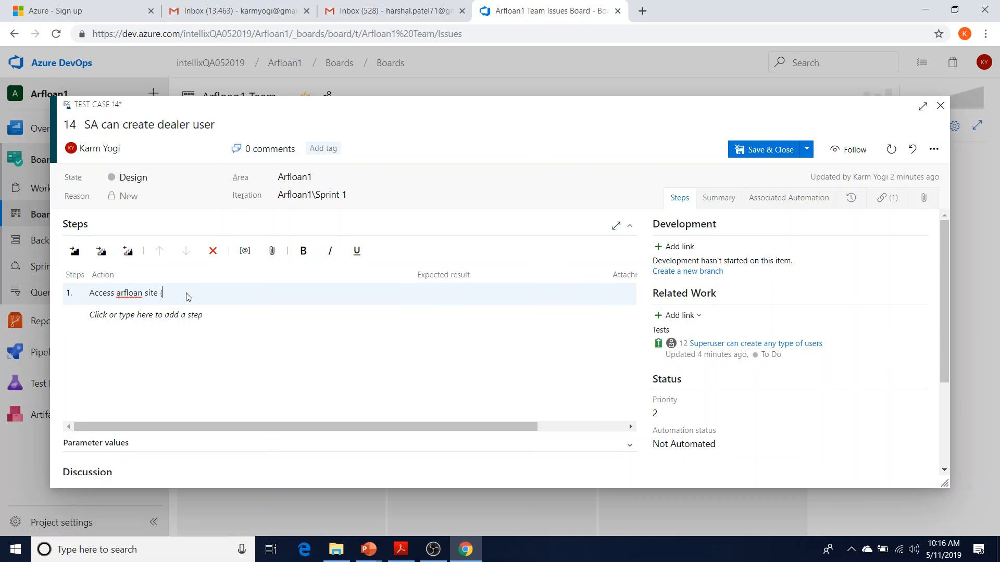
pyautogui.write('UR: http://arfloantraining.cloudapp.net)')
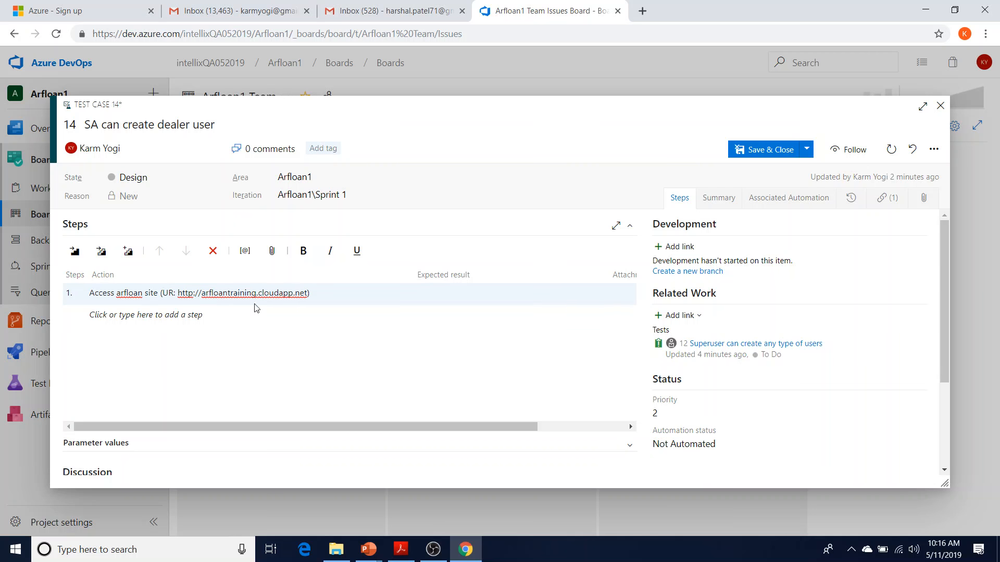
# Set step 1's expected result to 'Arfloan is homepage is opened' and add a second step
pyautogui.click(447, 300)
pyautogui.write('Arfloan is homepage is opened')
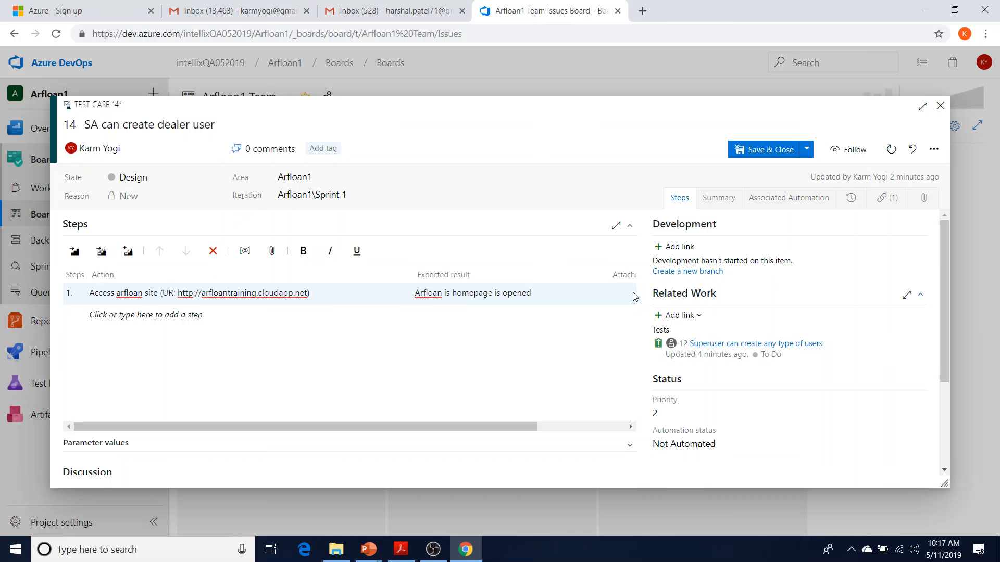
pyautogui.moveTo(523, 427); pyautogui.dragTo(640, 424)
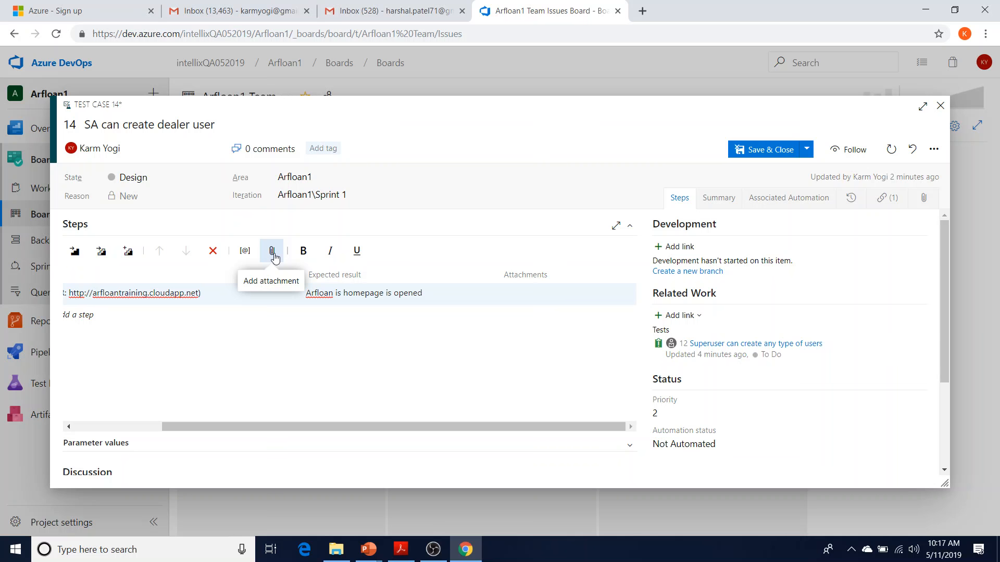
pyautogui.click(180, 300)
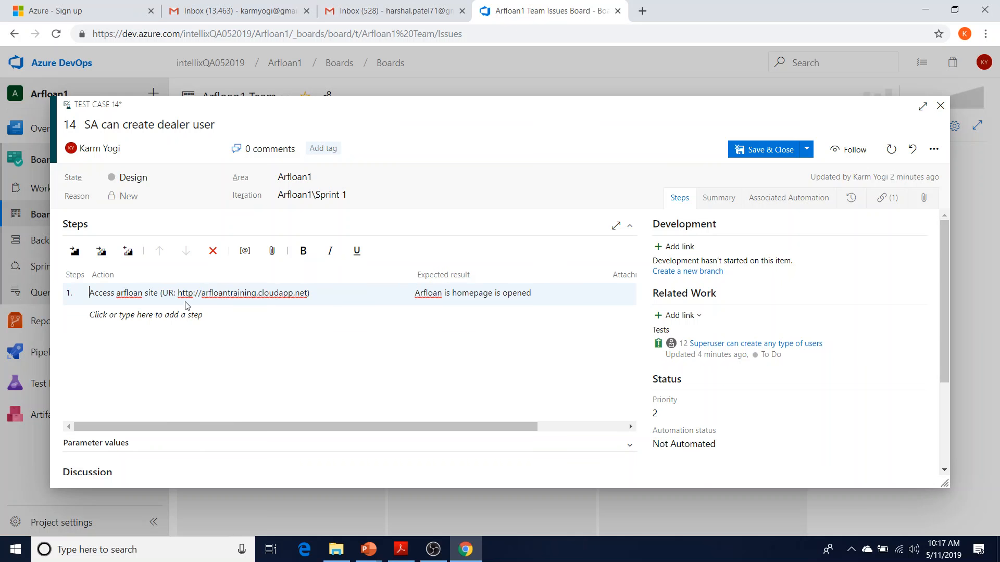
pyautogui.doubleClick(242, 293)
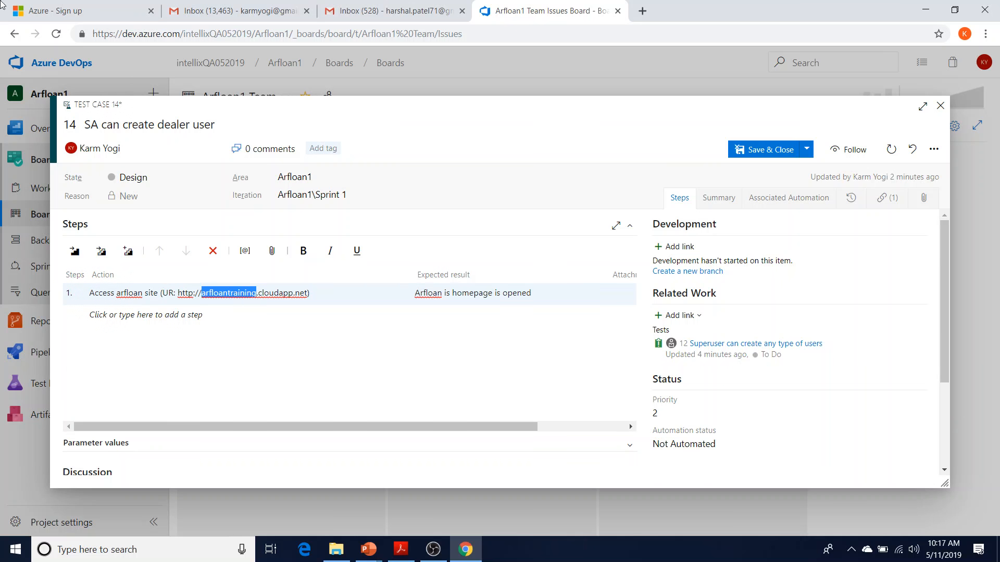
pyautogui.click(164, 323)
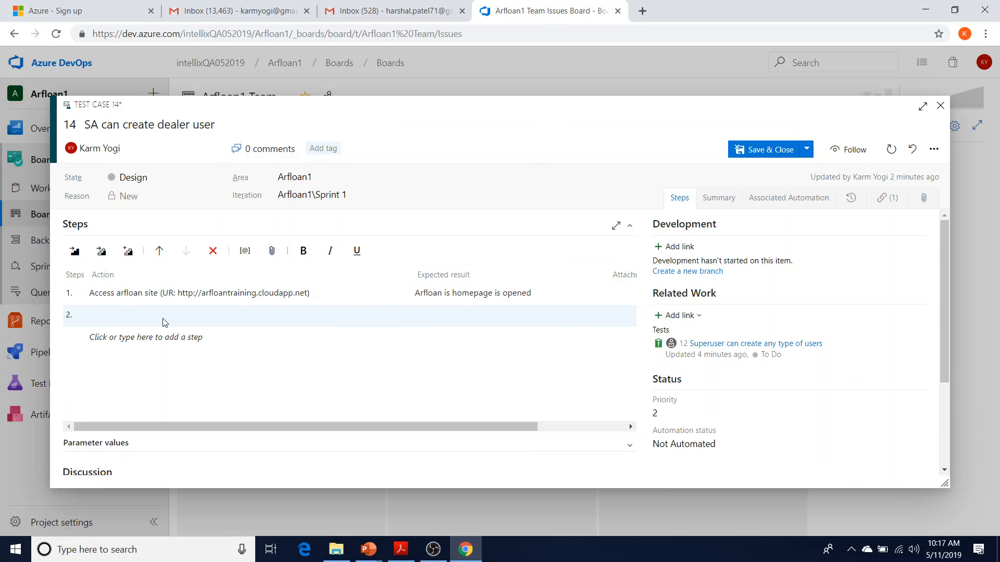
# Add step 2 'Login using system admin credentials', expecting the system admin home page displayed
pyautogui.write('Login using system admin credentials')
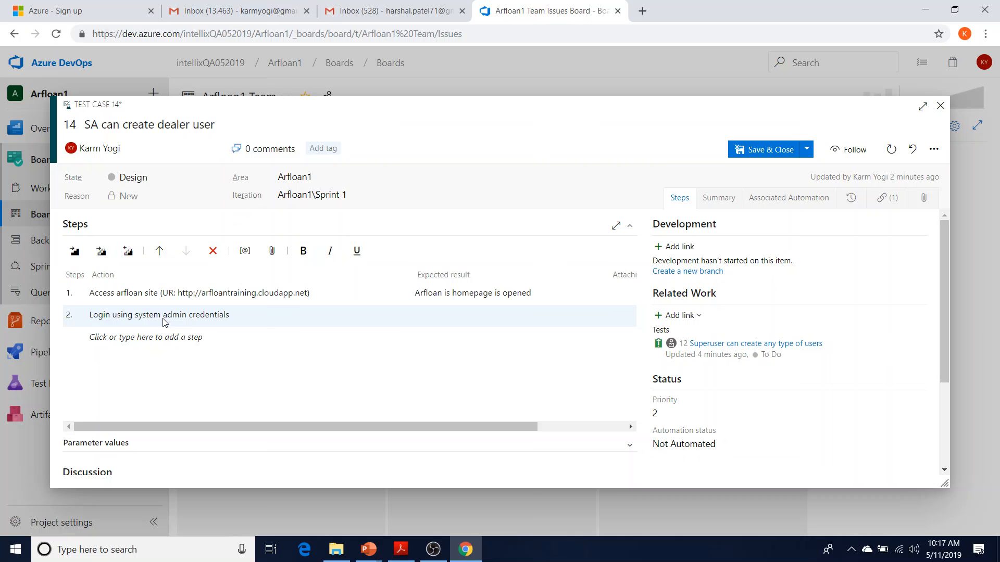
pyautogui.click(466, 323)
pyautogui.write('System admin home pag')
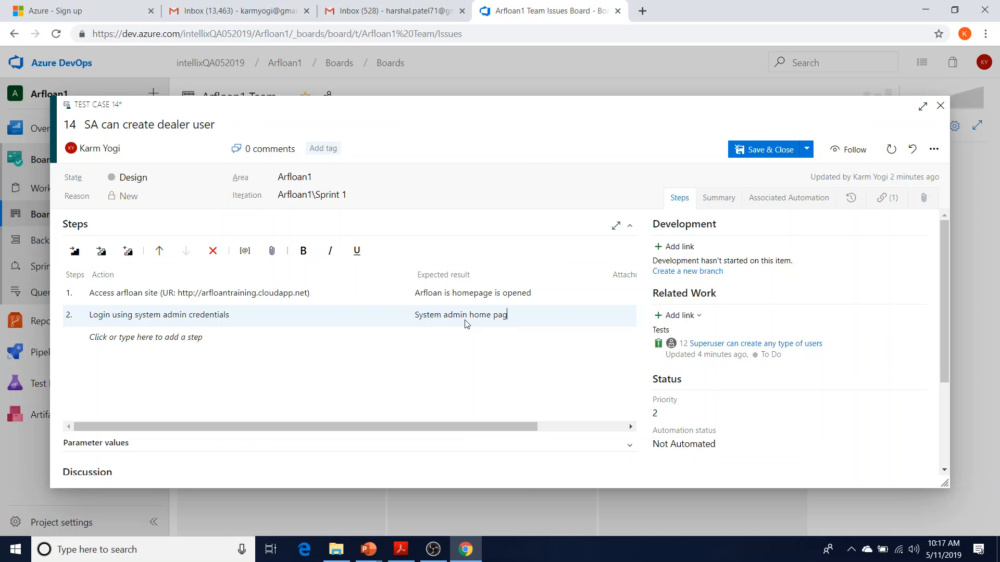
pyautogui.write('e is dispalyed')
pyautogui.press('Return')
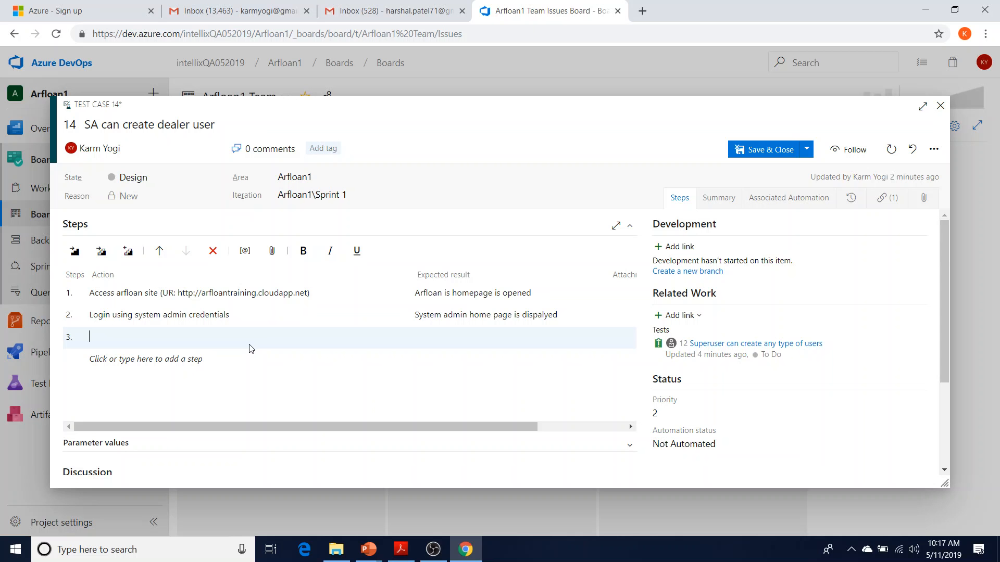
# Add step 3 'Access user creation module', expecting an empty new user screen displayed
pyautogui.write('Access')
pyautogui.write(' user creati')
pyautogui.write('on')
pyautogui.write(' functiona')
pyautogui.press('BackSpace')
pyautogui.press('BackSpace')
pyautogui.press('BackSpace')
pyautogui.press('BackSpace')
pyautogui.press('BackSpace')
pyautogui.press('BackSpace')
pyautogui.press('BackSpace')
pyautogui.press('BackSpace')
pyautogui.press('BackSpace')
pyautogui.press('BackSpace')
pyautogui.write('s')
pyautogui.write('creen')
pyautogui.press('BackSpace')
pyautogui.press('BackSpace')
pyautogui.press('BackSpace')
pyautogui.press('BackSpace')
pyautogui.press('BackSpace')
pyautogui.press('BackSpace')
pyautogui.write('moduleUser')
pyautogui.press('BackSpace')
pyautogui.press('BackSpace')
pyautogui.press('BackSpace')
pyautogui.press('BackSpace')
pyautogui.write('Empty user')
pyautogui.press('BackSpace')
pyautogui.press('BackSpace')
pyautogui.press('BackSpace')
pyautogui.press('BackSpace')
pyautogui.write('new user')
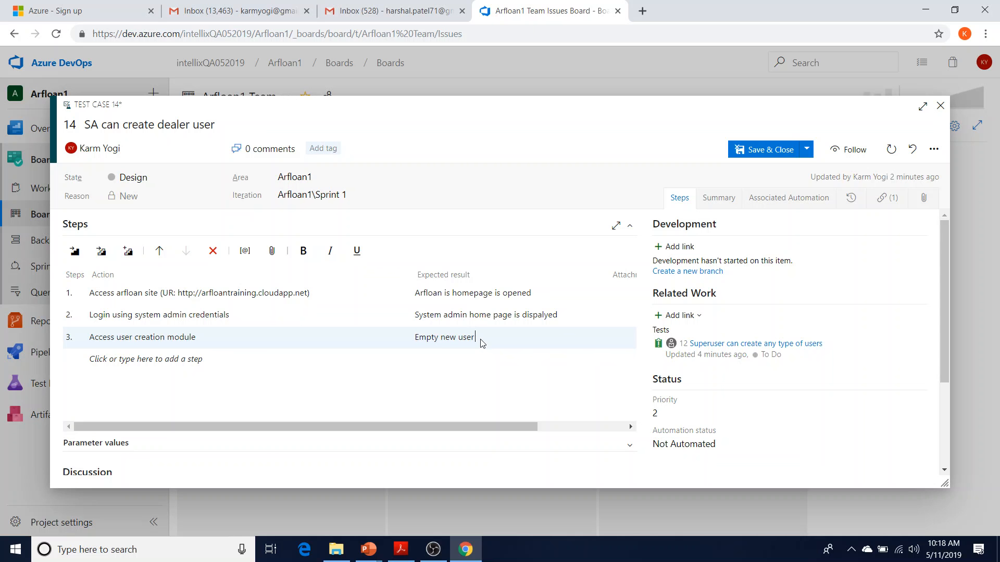
pyautogui.write(' screen is displayed')
# Add step 4: fill out user details, select dealer "Germain" and save information
pyautogui.press('Tab')
pyautogui.write('Fill-out user det')
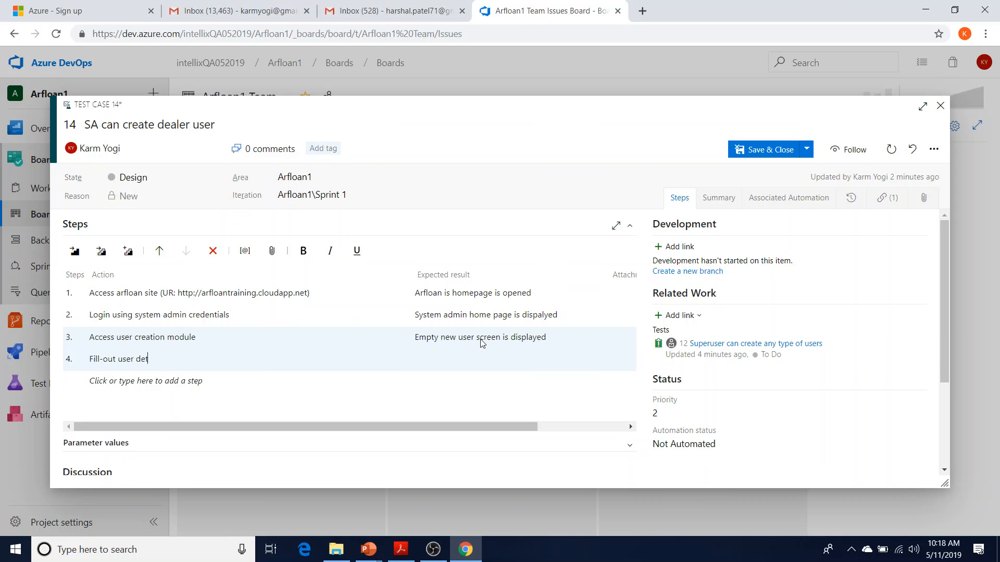
pyautogui.write('ails a, select dealer as "Germain"')
pyautogui.press('Tab')
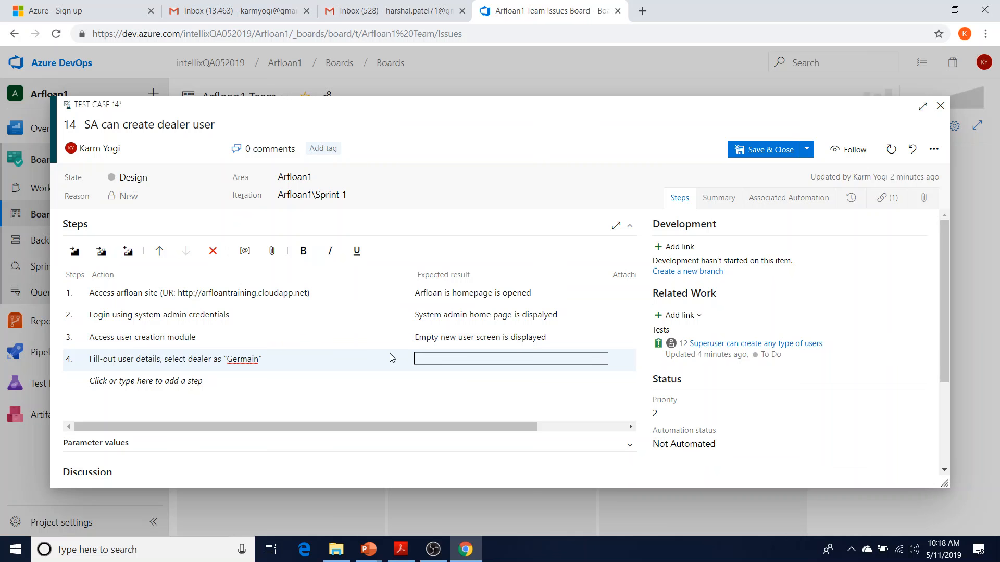
pyautogui.click(373, 362)
pyautogui.write('and save information')
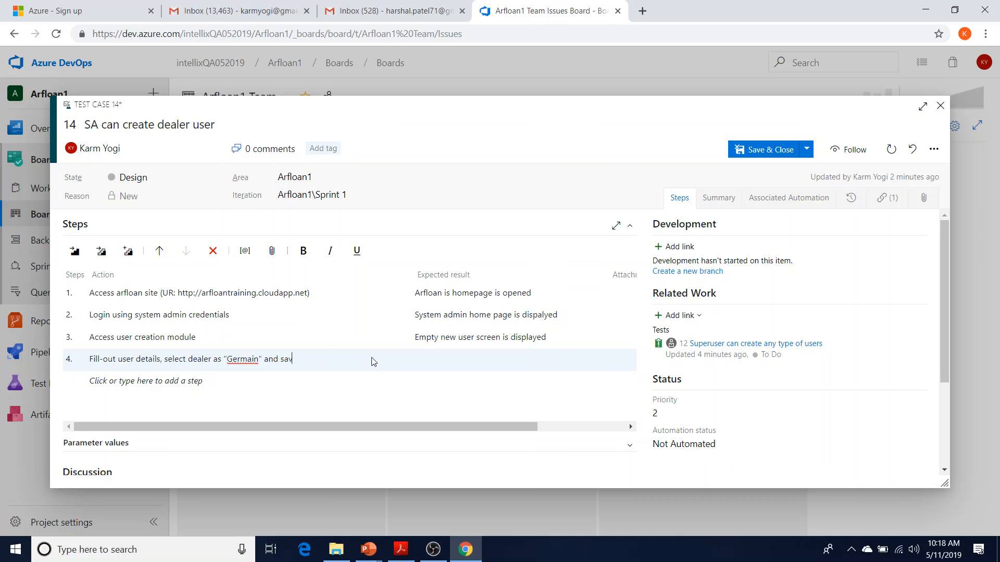
pyautogui.press('Tab')
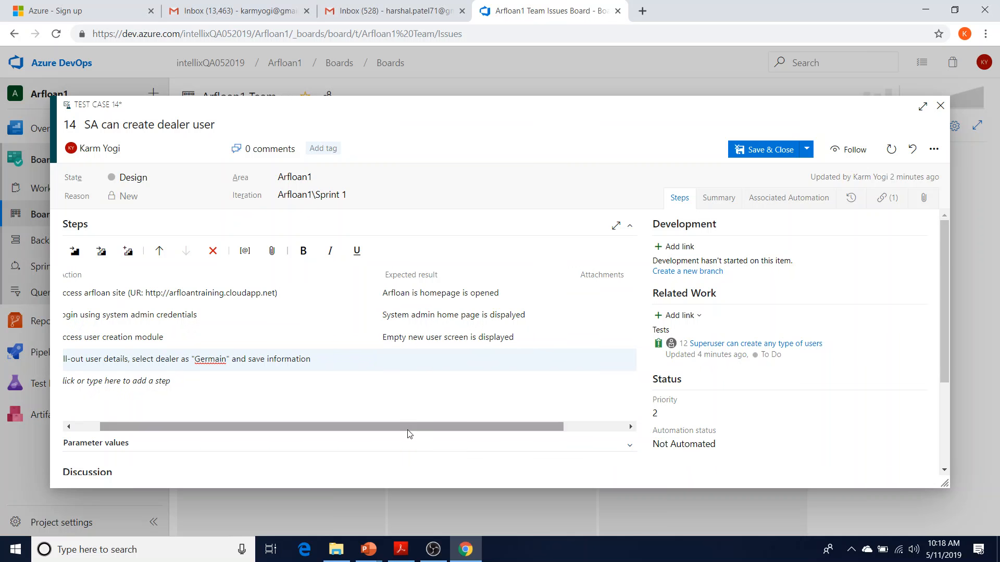
pyautogui.moveTo(408, 427); pyautogui.dragTo(323, 427)
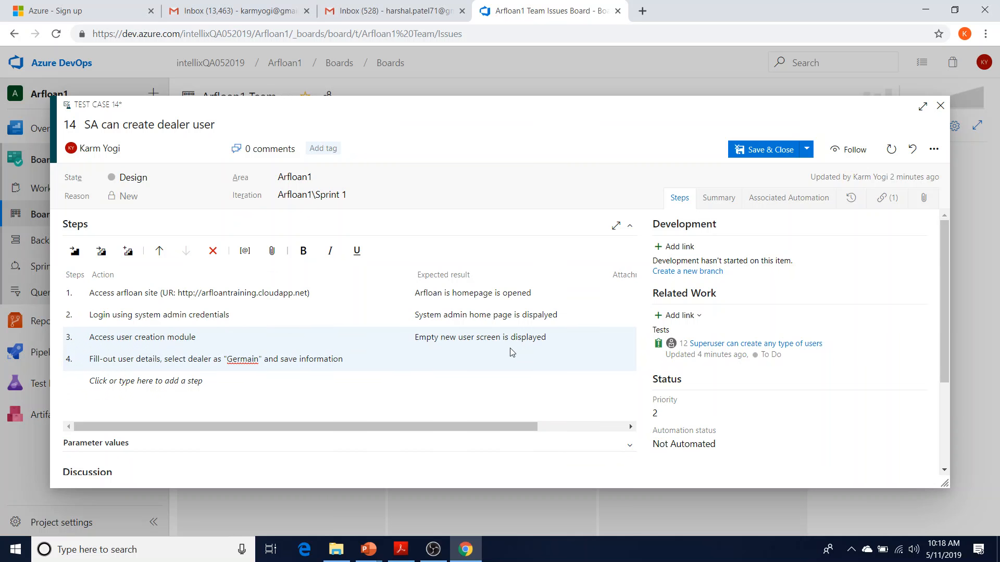
# Finish 'Username is generated' and add step 5 'Log out and log back in with new username generated'
pyautogui.write('Username is generated')
pyautogui.click(190, 381)
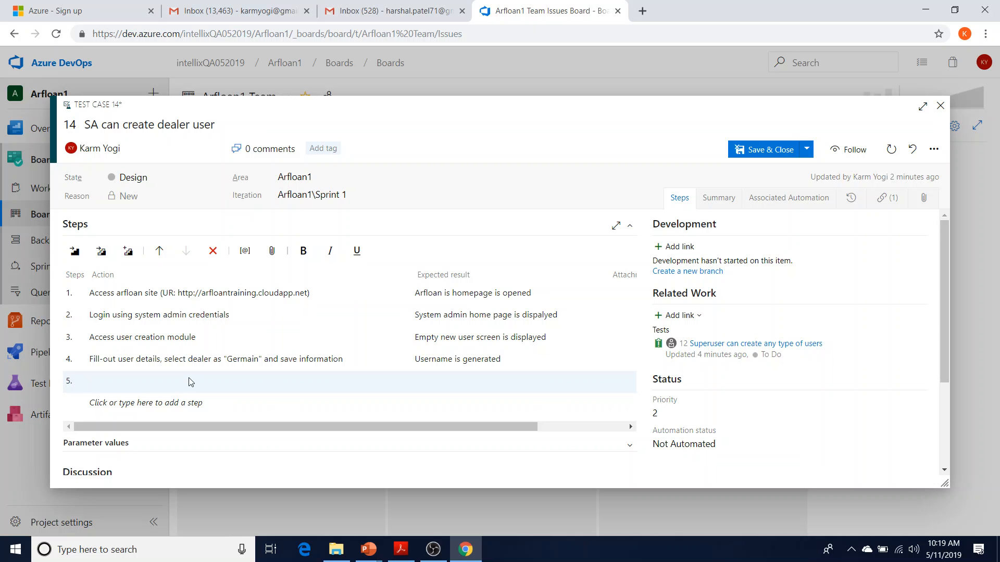
pyautogui.write('SA logs')
pyautogui.write(' out')
pyautogui.press('BackSpace')
pyautogui.press('BackSpace')
pyautogui.press('BackSpace')
pyautogui.press('BackSpace')
pyautogui.press('BackSpace')
pyautogui.press('BackSpace')
pyautogui.press('BackSpace')
pyautogui.press('BackSpace')
pyautogui.press('BackSpace')
pyautogui.press('BackSpace')
pyautogui.press('BackSpace')
pyautogui.write('Log out and log back in with new username ')
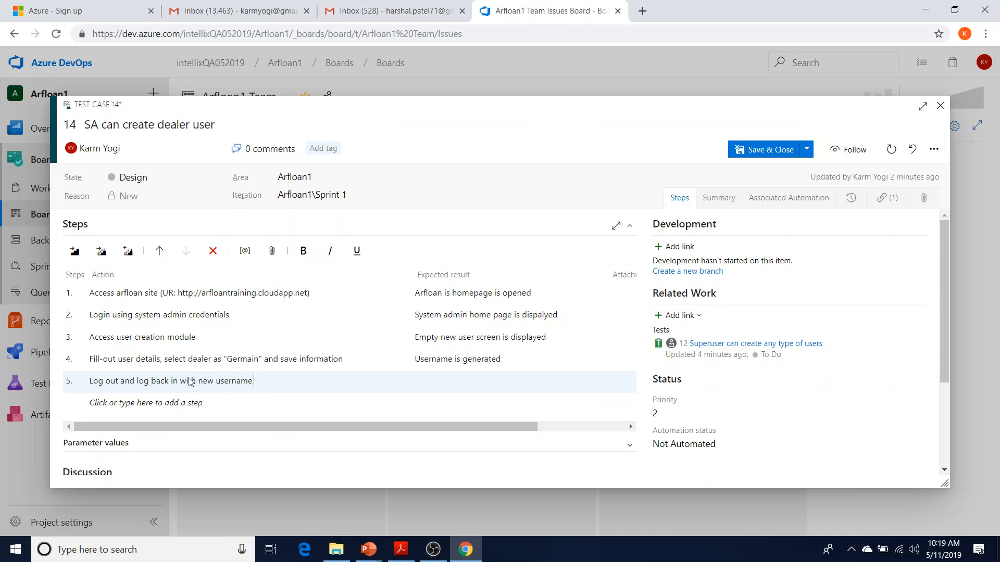
pyautogui.write('generated')
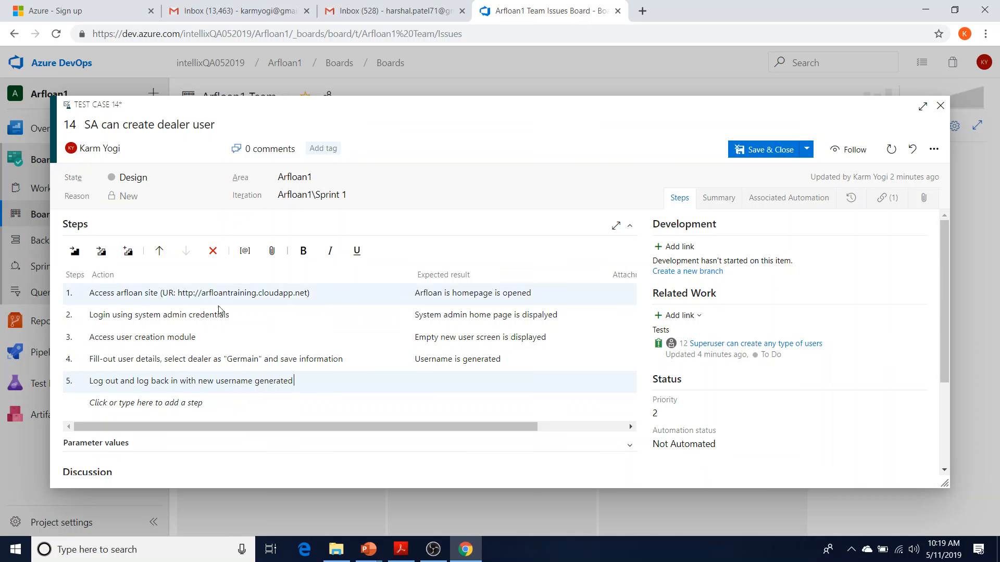
# Insert 'credential' into step 5's action and expect 'dealer user home page is displayed'
pyautogui.click(255, 382)
pyautogui.write('credential')
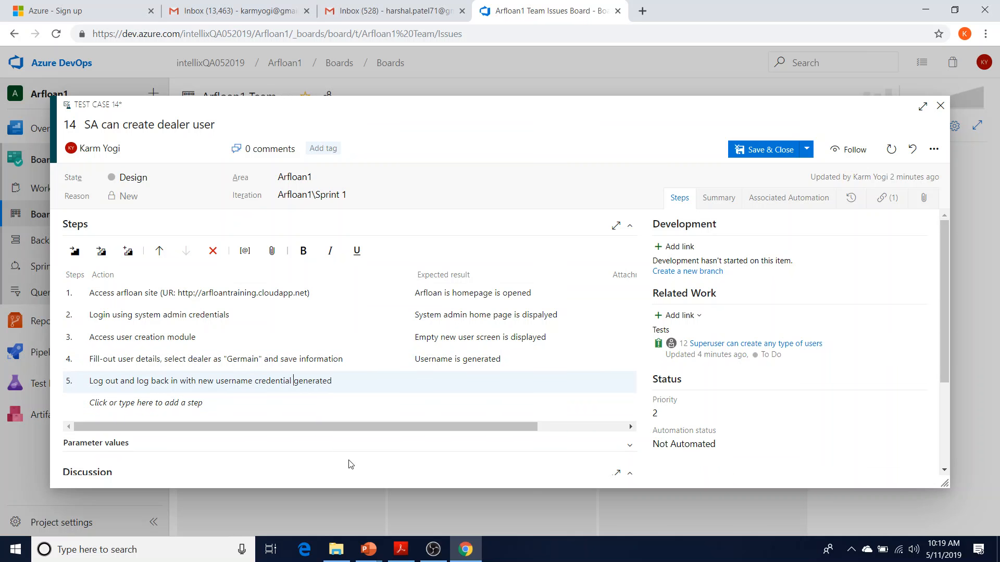
pyautogui.click(516, 379)
pyautogui.write('dealer user home page is displayed')
pyautogui.press('Return')
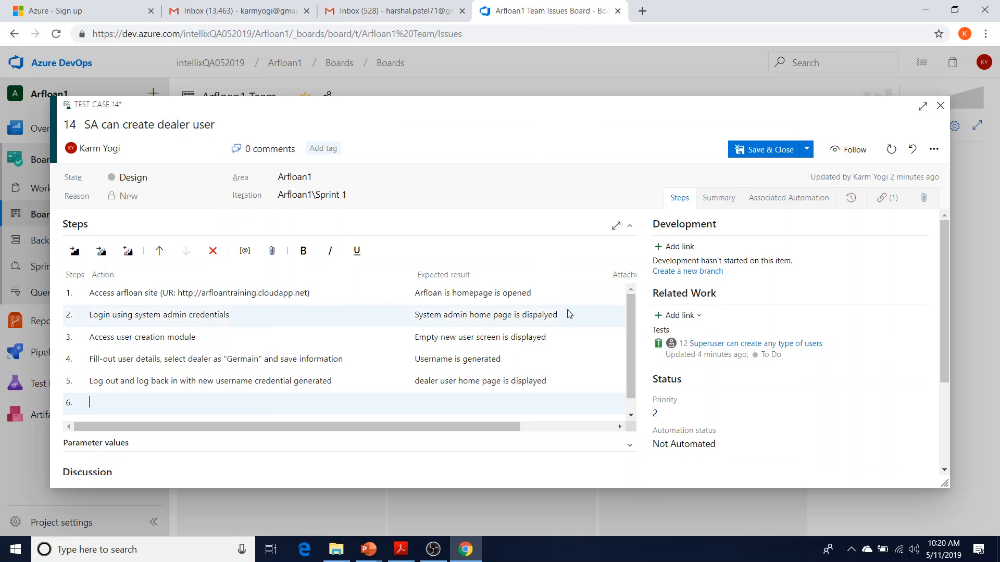
# Save test case 14, expand card 12's tests, and open 'SA can create dealer user'
pyautogui.click(758, 151)
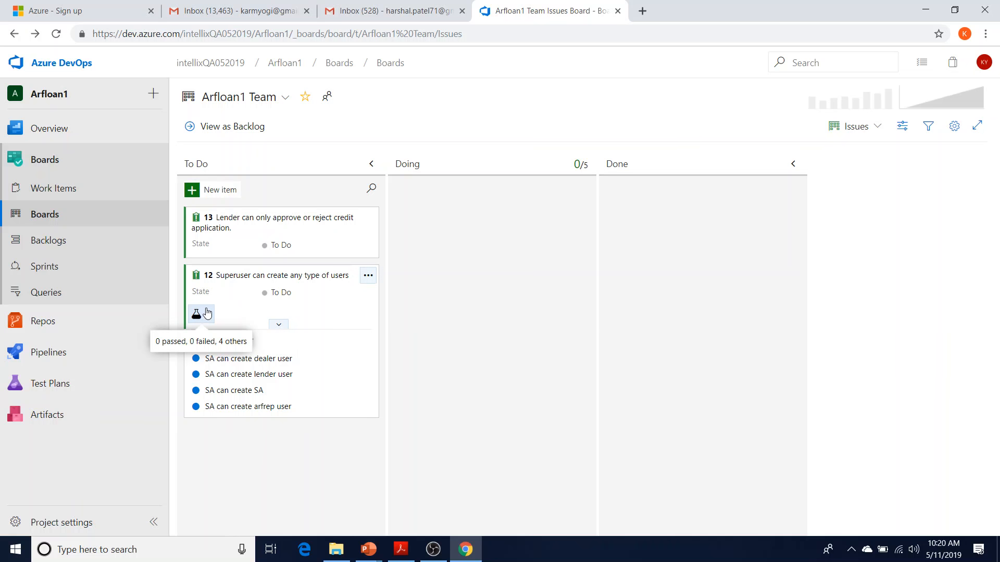
pyautogui.click(191, 315)
pyautogui.click(195, 315)
pyautogui.click(201, 316)
pyautogui.click(201, 316)
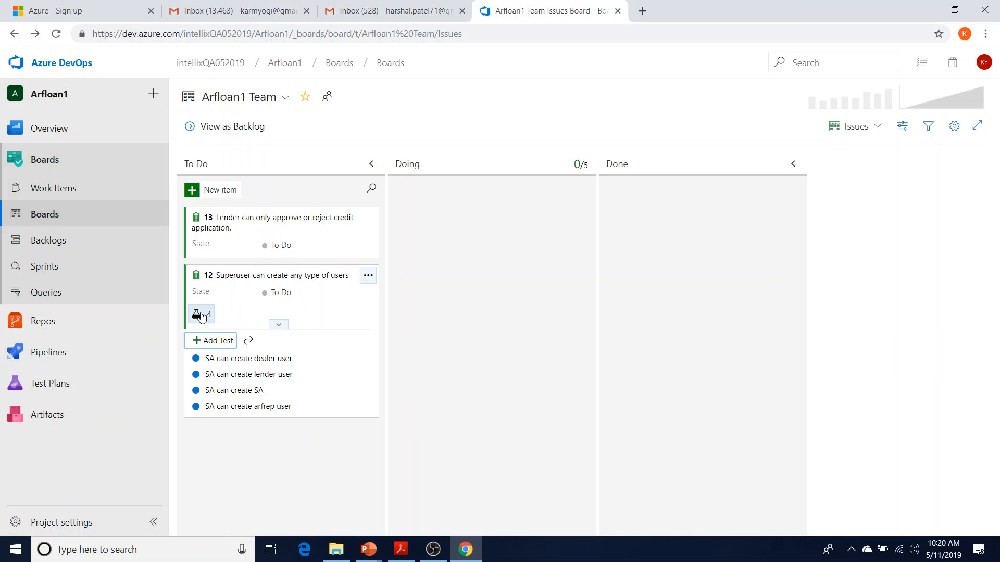
pyautogui.click(242, 360)
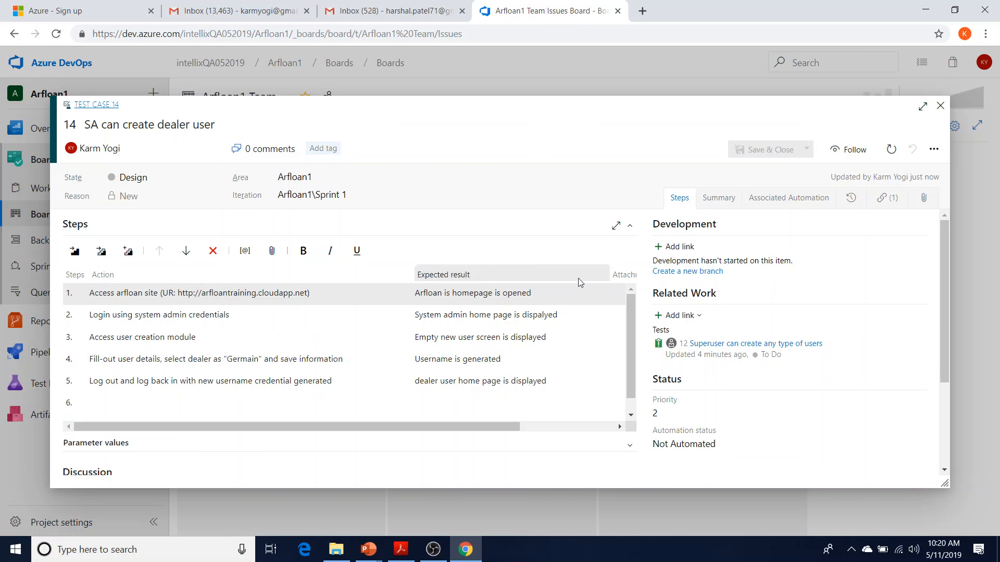
# Check Attachments, cancel adding a file, return to Steps, and close test case 14 unchanged
pyautogui.moveTo(456, 428)
pyautogui.mouseDown()
pyautogui.moveTo(653, 430)
pyautogui.moveTo(459, 424)
pyautogui.mouseUp()
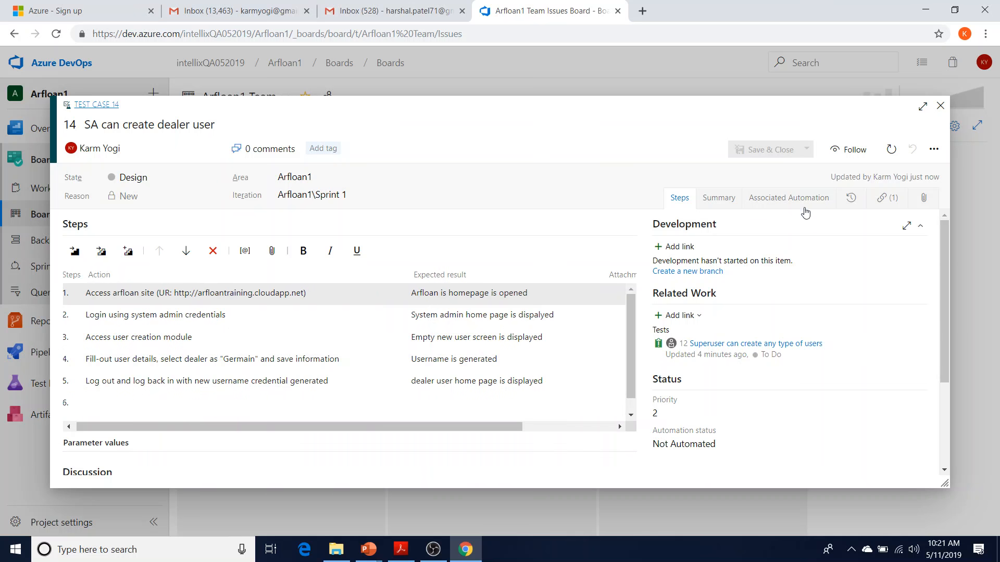
pyautogui.click(924, 200)
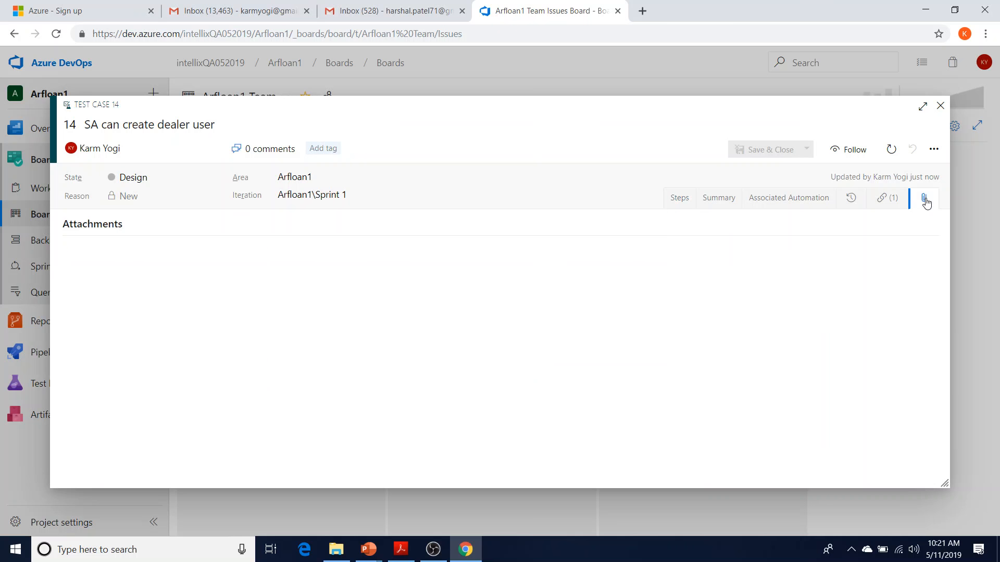
pyautogui.click(474, 433)
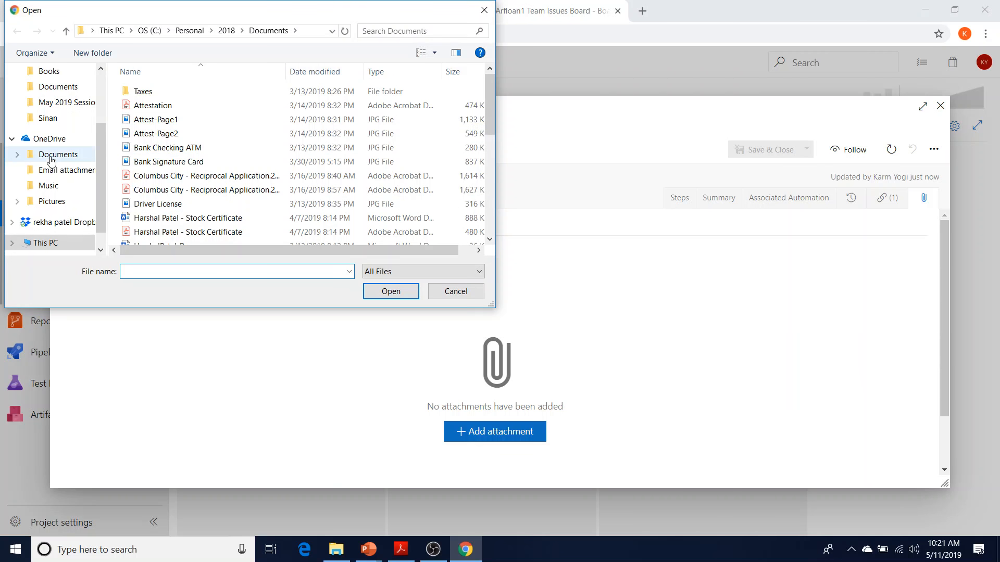
pyautogui.scroll(2, 52, 109)
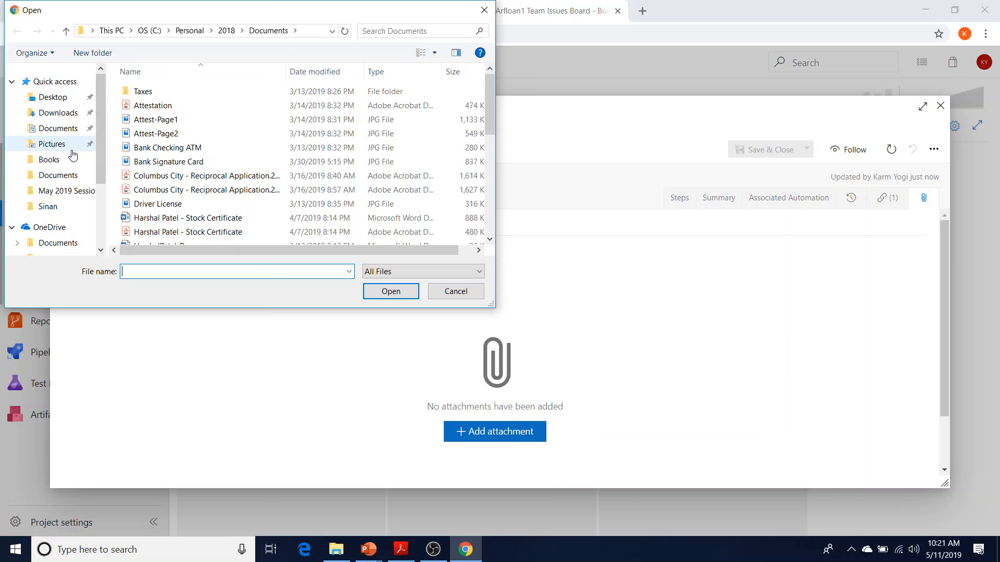
pyautogui.click(478, 295)
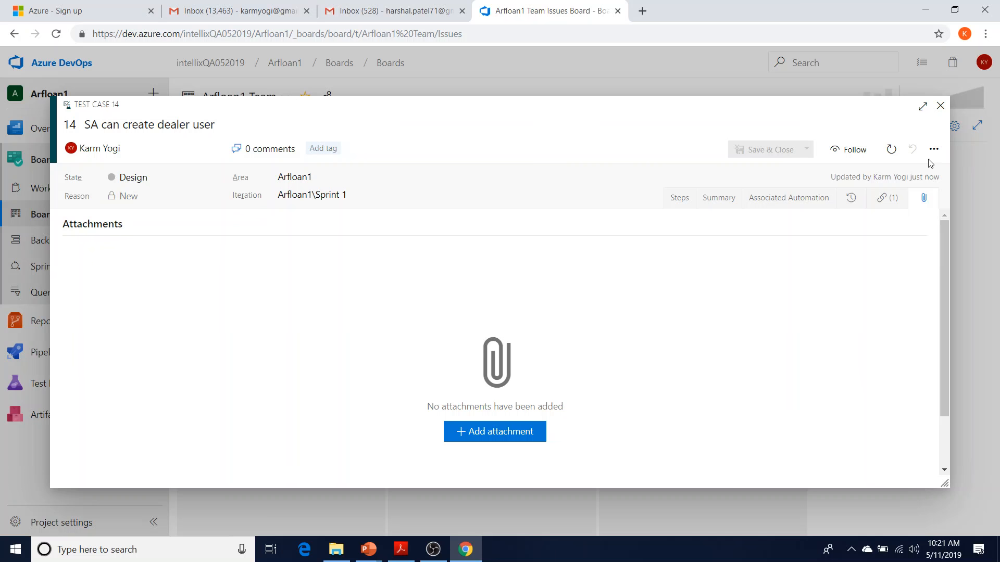
pyautogui.click(685, 204)
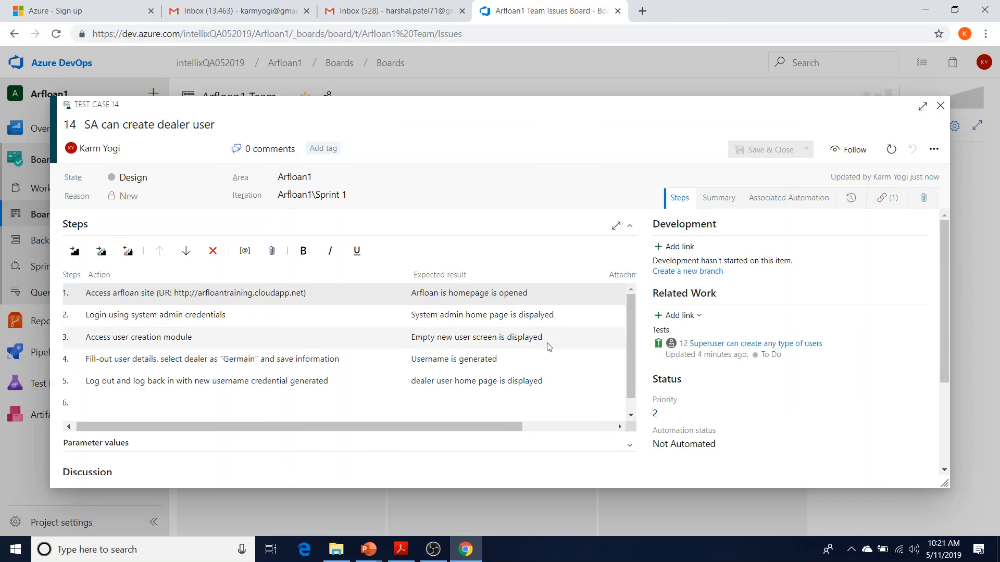
pyautogui.scroll(-1, 634, 408)
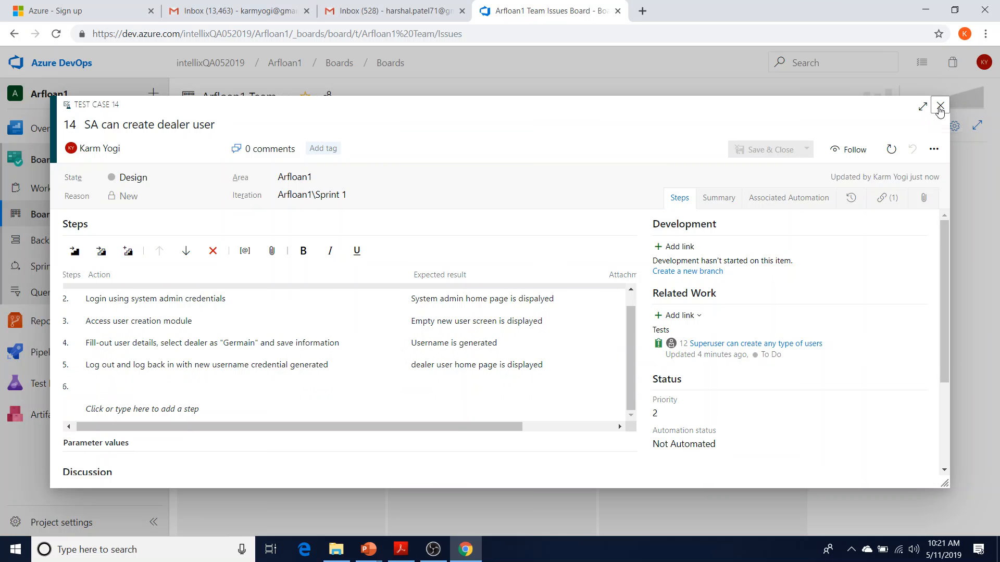
pyautogui.click(940, 107)
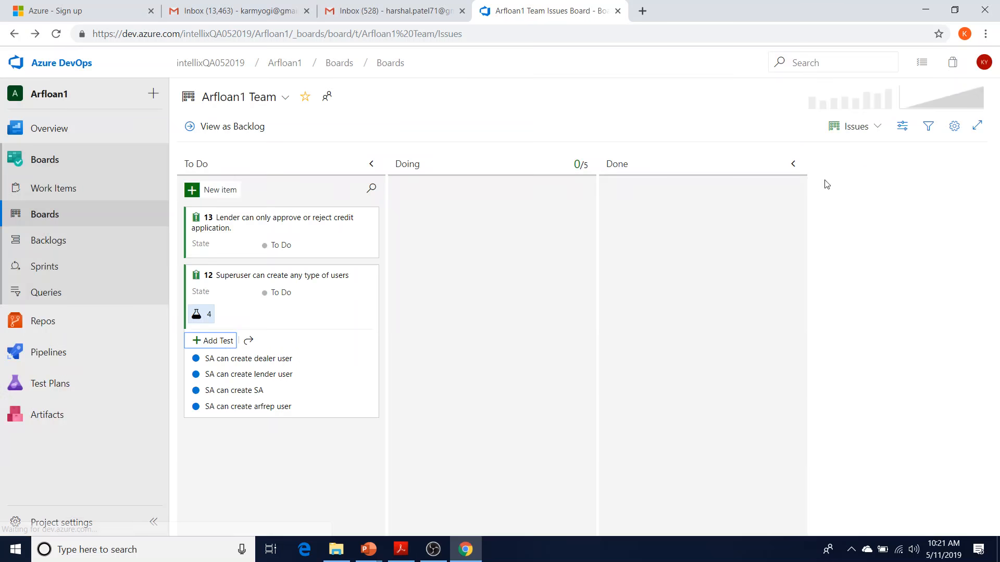
pyautogui.click(257, 375)
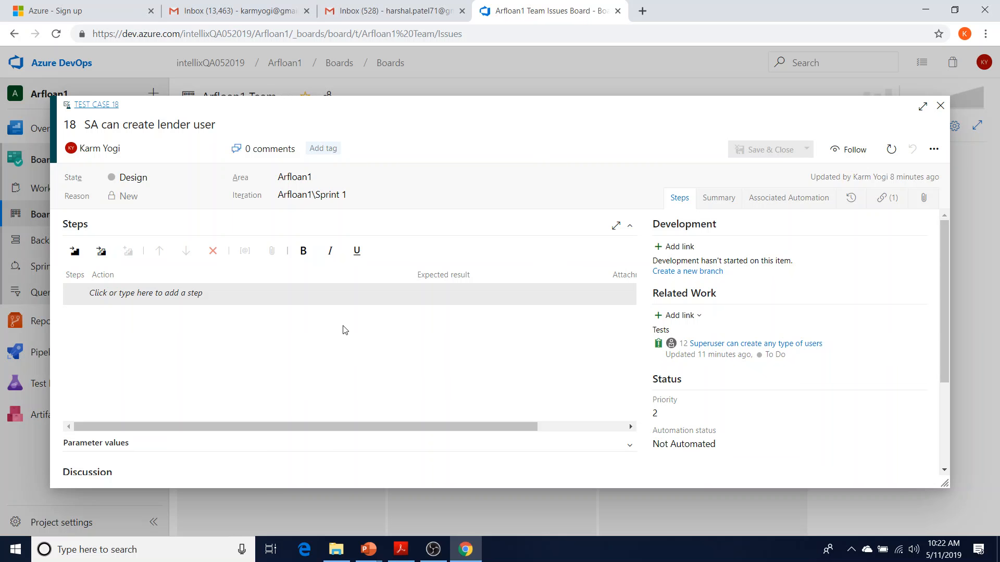
pyautogui.click(941, 106)
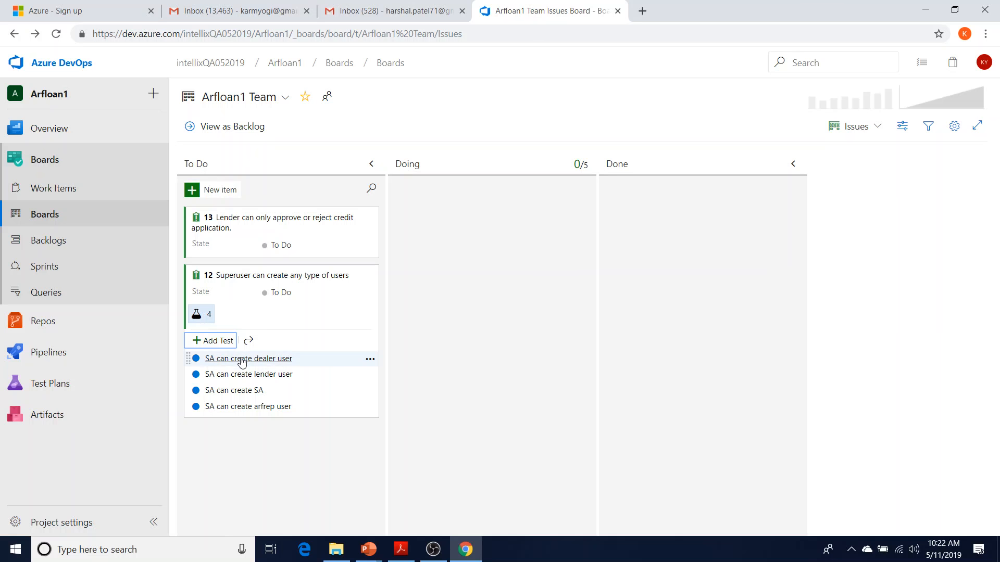
# Open test case 14 and make step 1 a shared step named 'Access arfloan application'
pyautogui.click(241, 359)
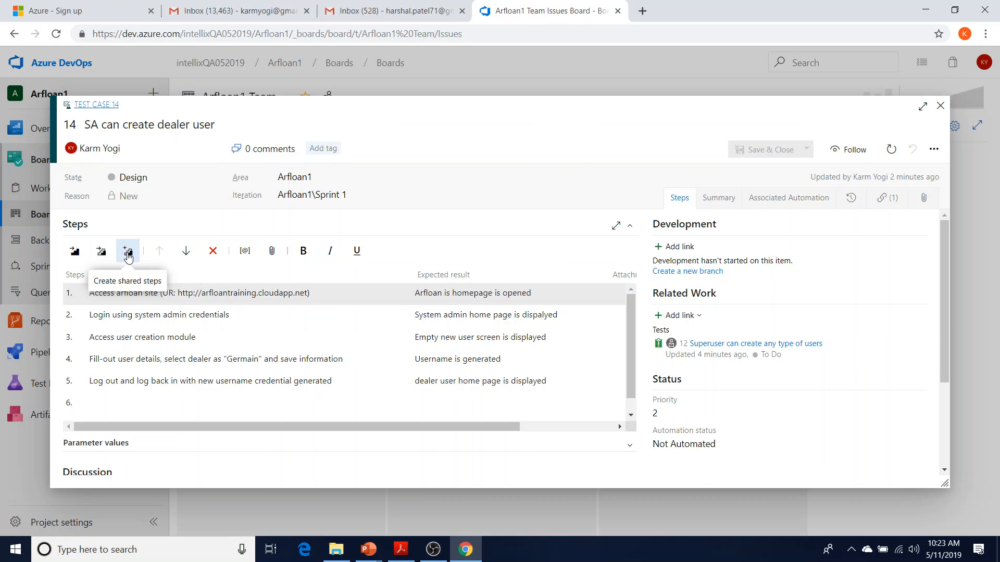
pyautogui.click(164, 299)
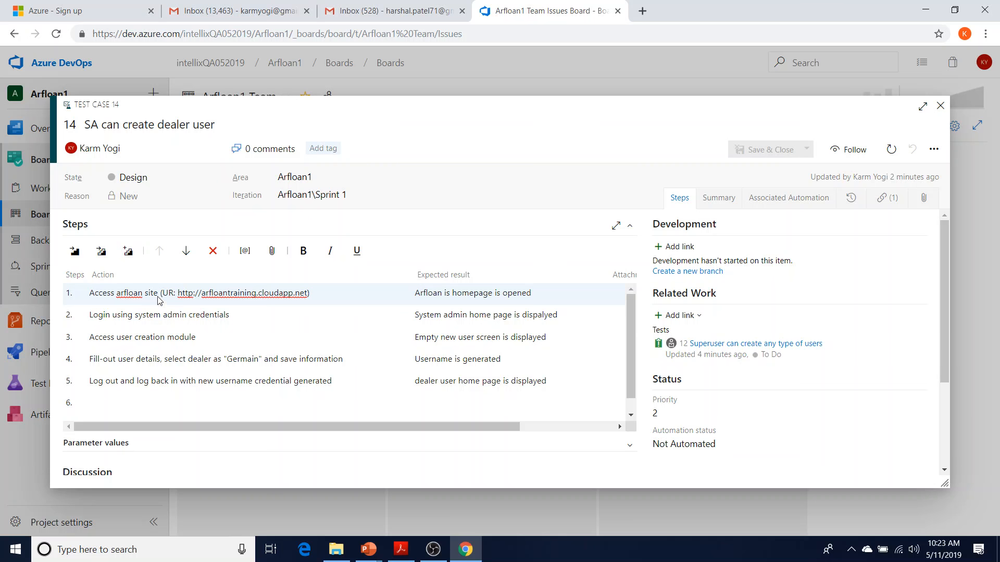
pyautogui.click(129, 253)
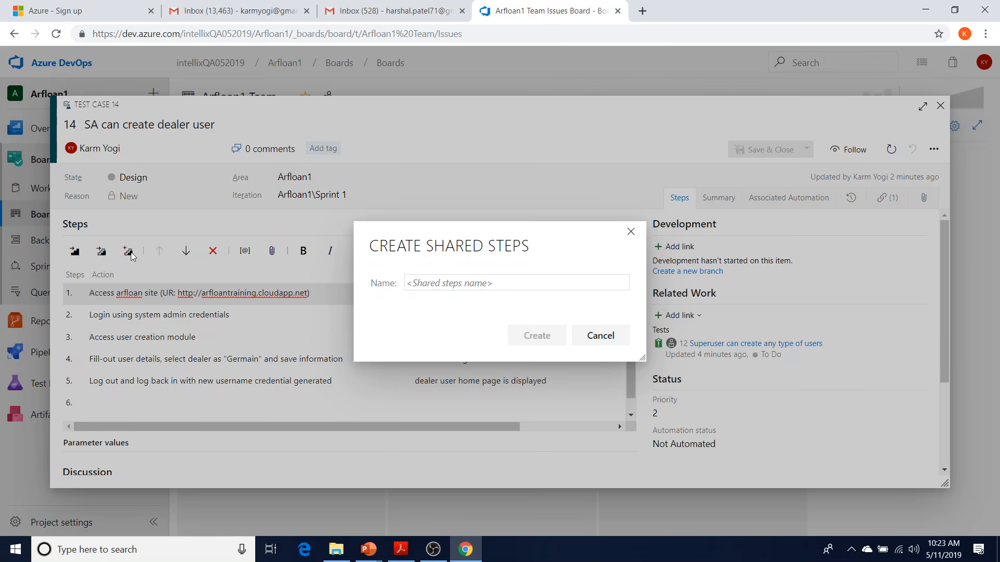
pyautogui.write('A')
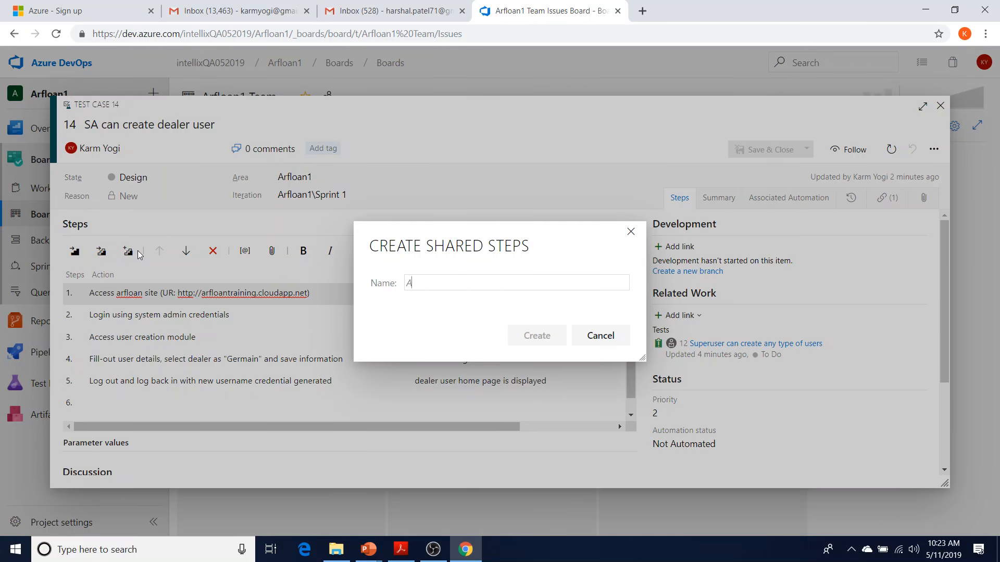
pyautogui.write('ccess arfl')
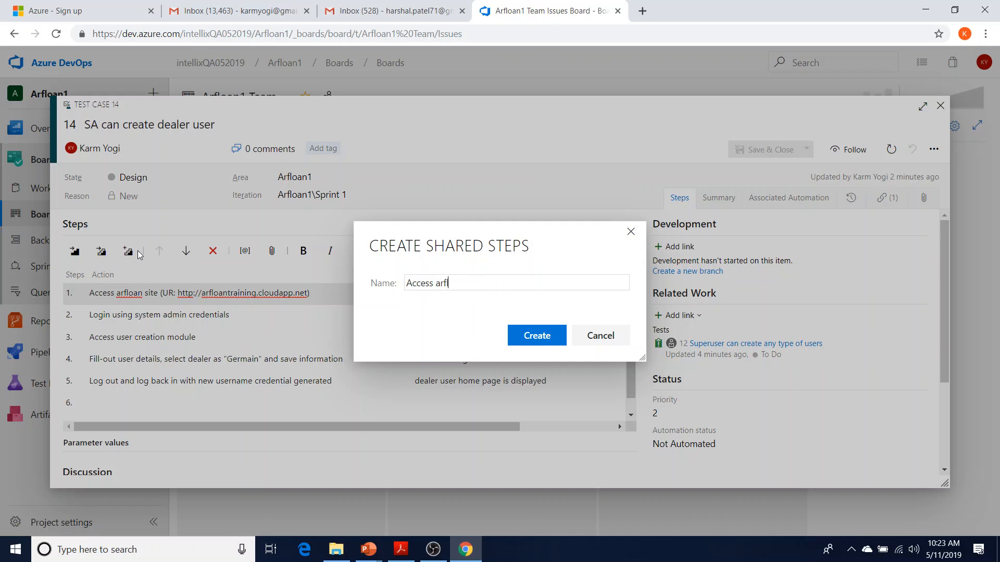
pyautogui.write('oan application')
pyautogui.click(538, 335)
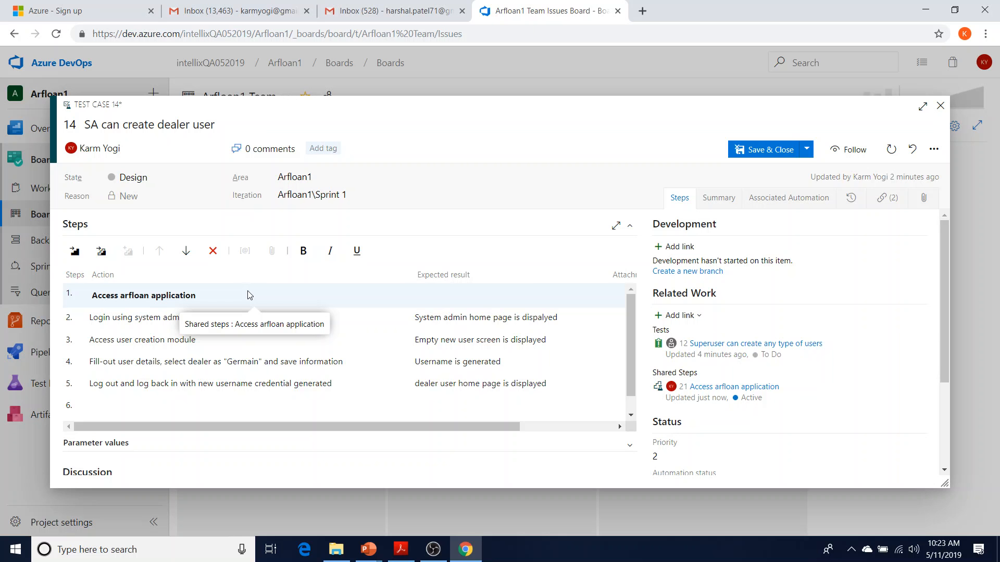
# Make step 2 a shared step named 'Login as System Admin'
pyautogui.click(215, 323)
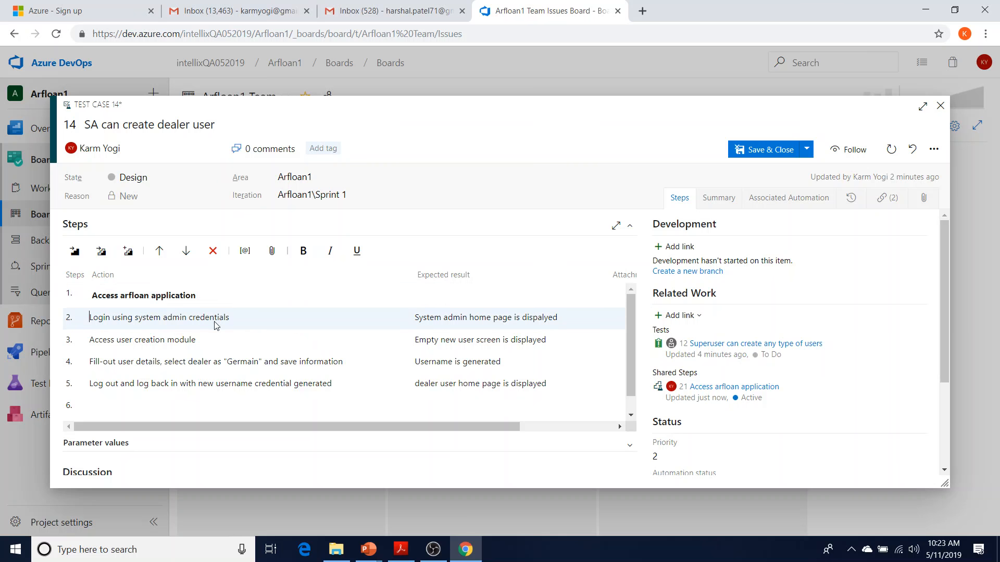
pyautogui.click(128, 252)
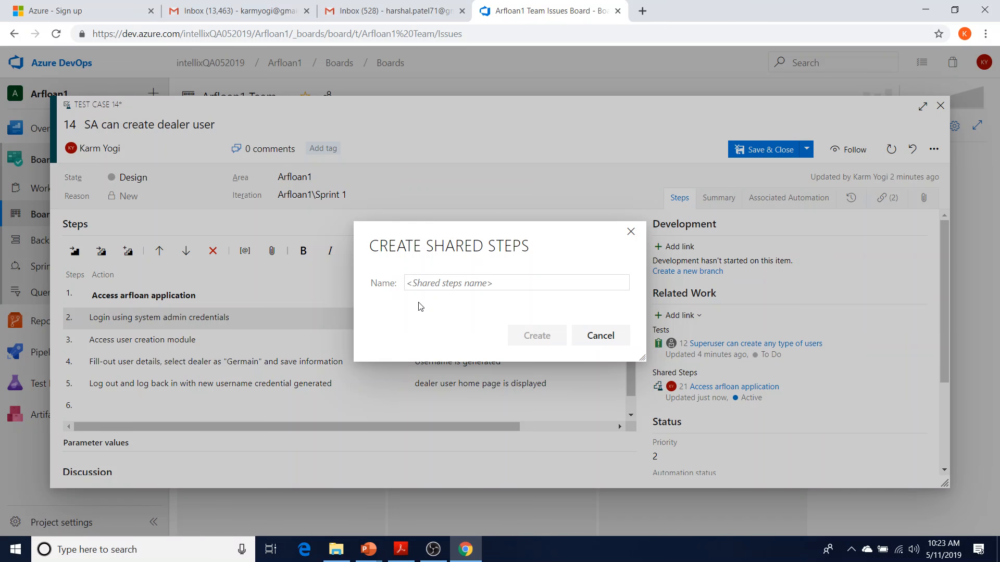
pyautogui.write('Login as System Admin')
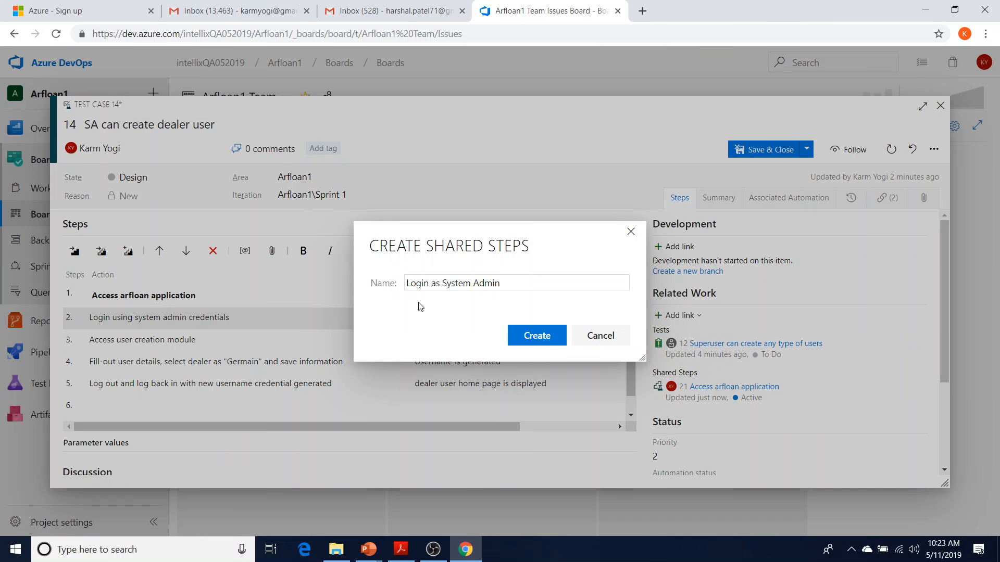
pyautogui.click(538, 337)
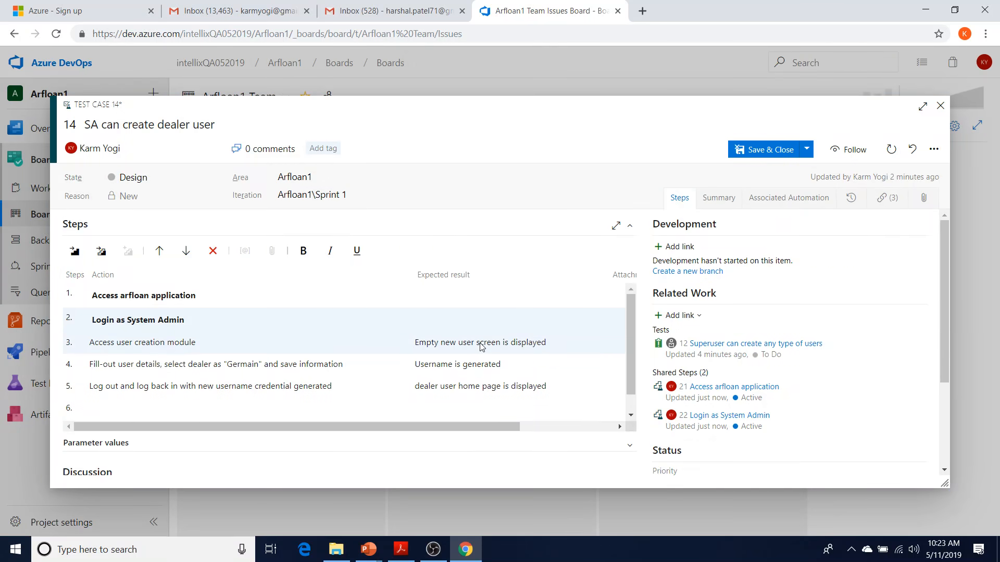
# Make step 3 a shared step named 'Access user creation module'
pyautogui.click(319, 341)
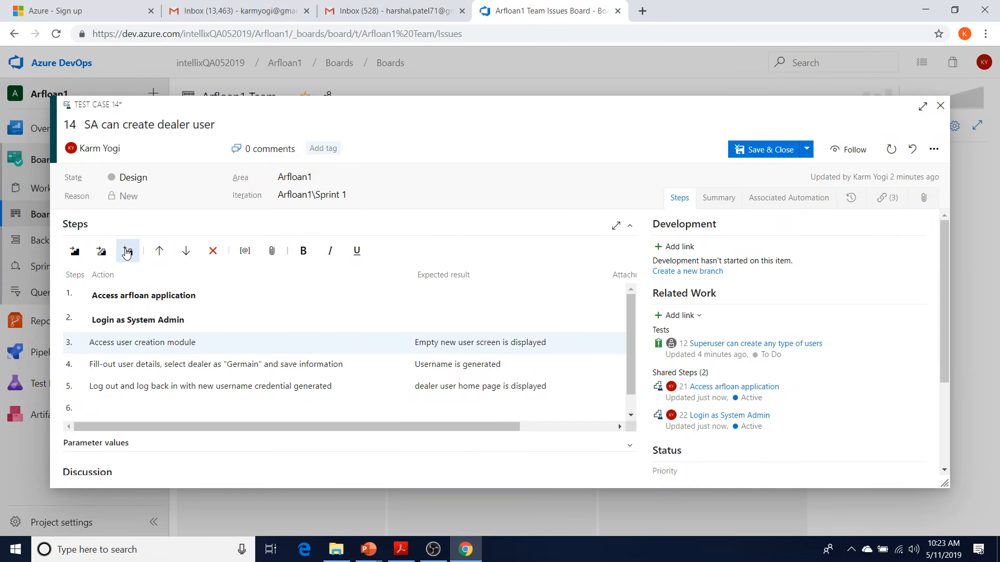
pyautogui.click(126, 252)
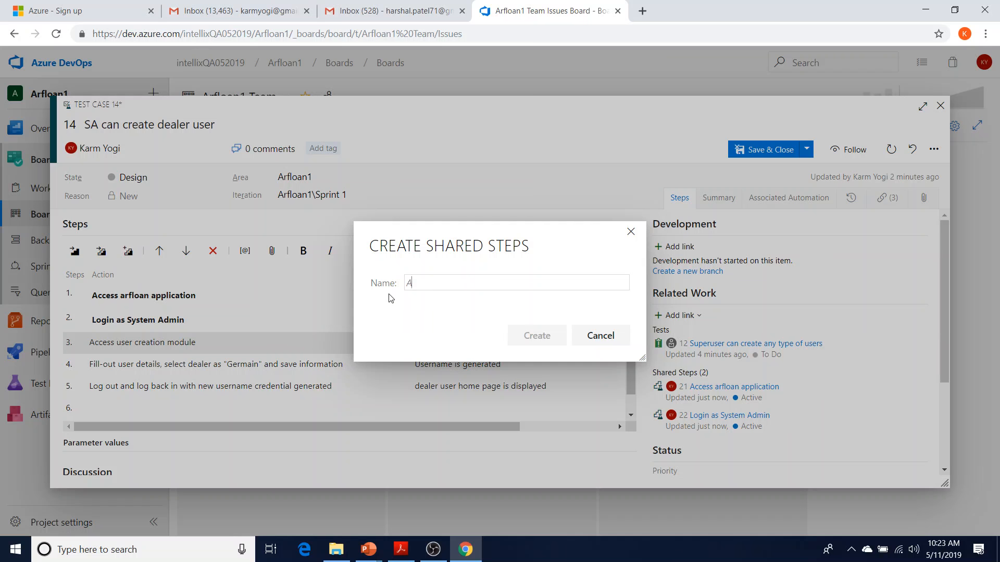
pyautogui.write('Access user')
pyautogui.write('cr')
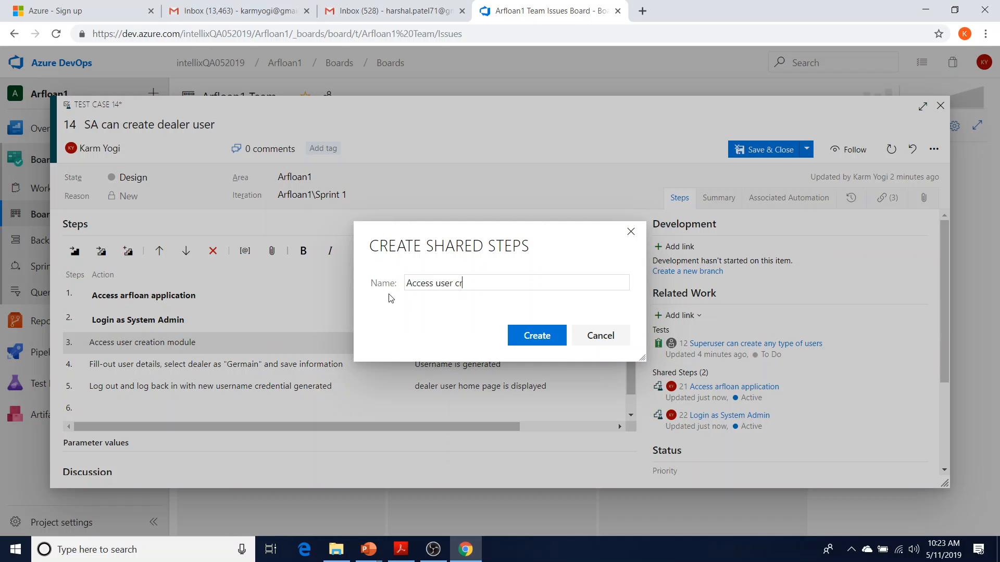
pyautogui.write('eation module')
pyautogui.click(537, 335)
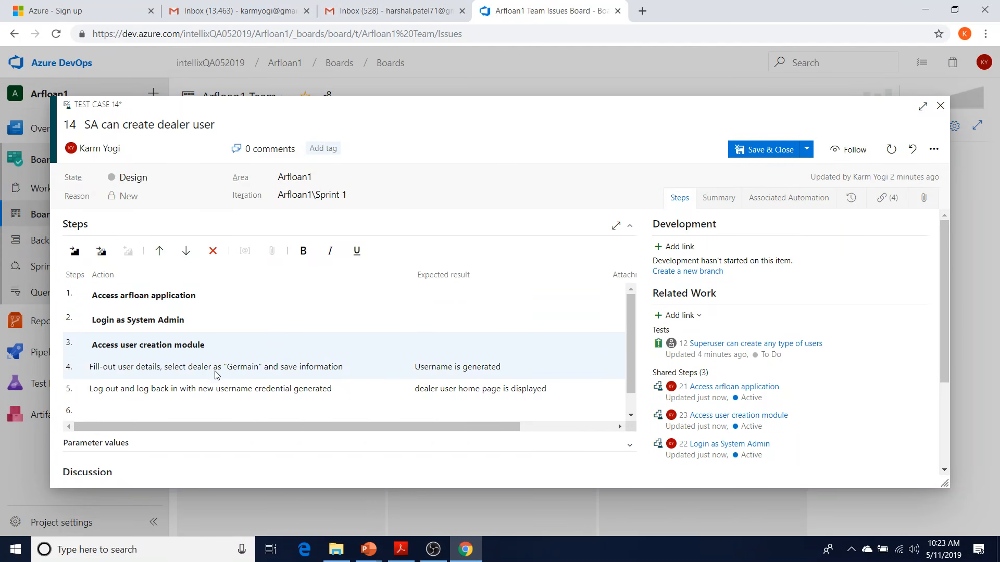
# Save test case 14, open test case 18 'SA can create lender user', and start a blank step 1
pyautogui.click(752, 151)
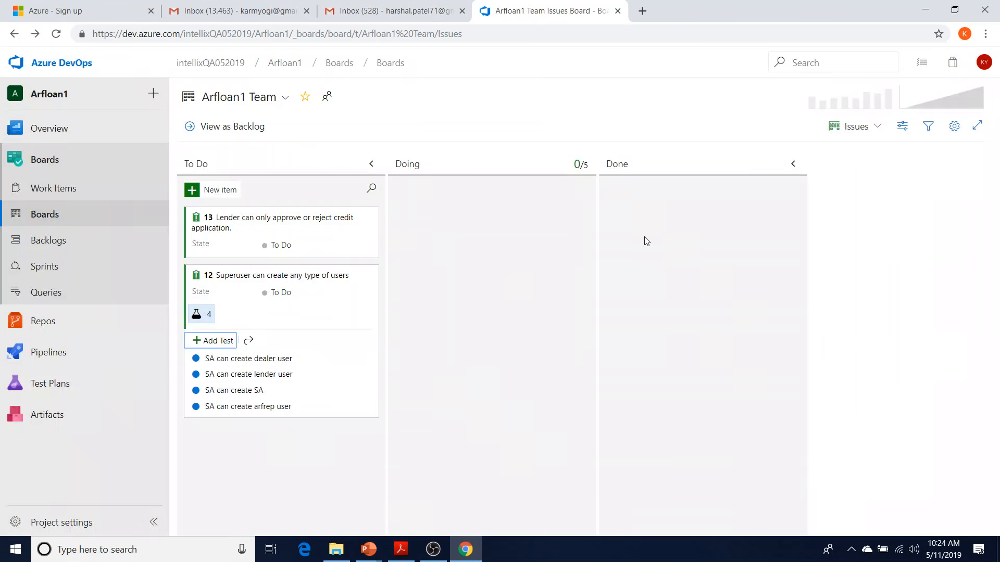
pyautogui.click(284, 375)
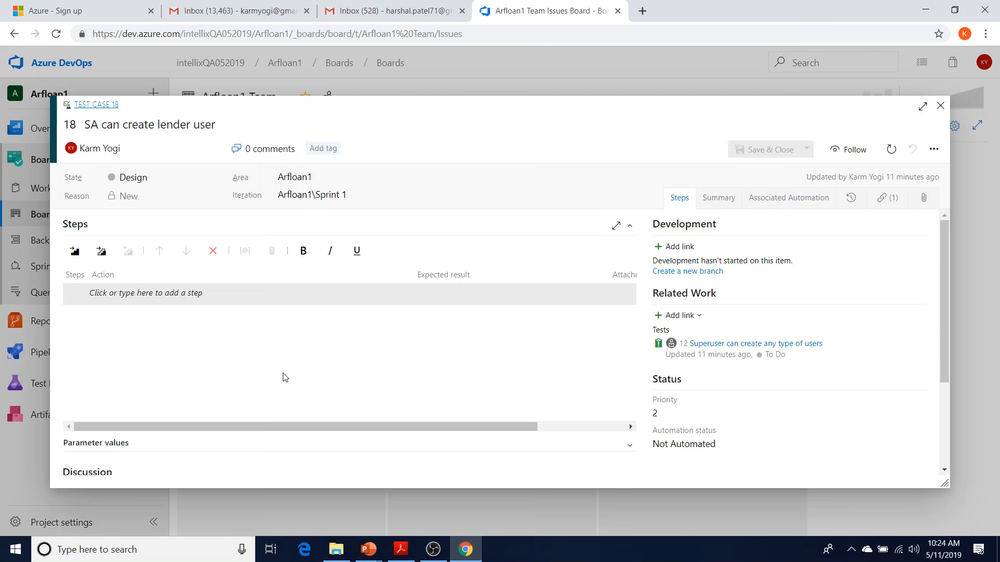
pyautogui.click(193, 300)
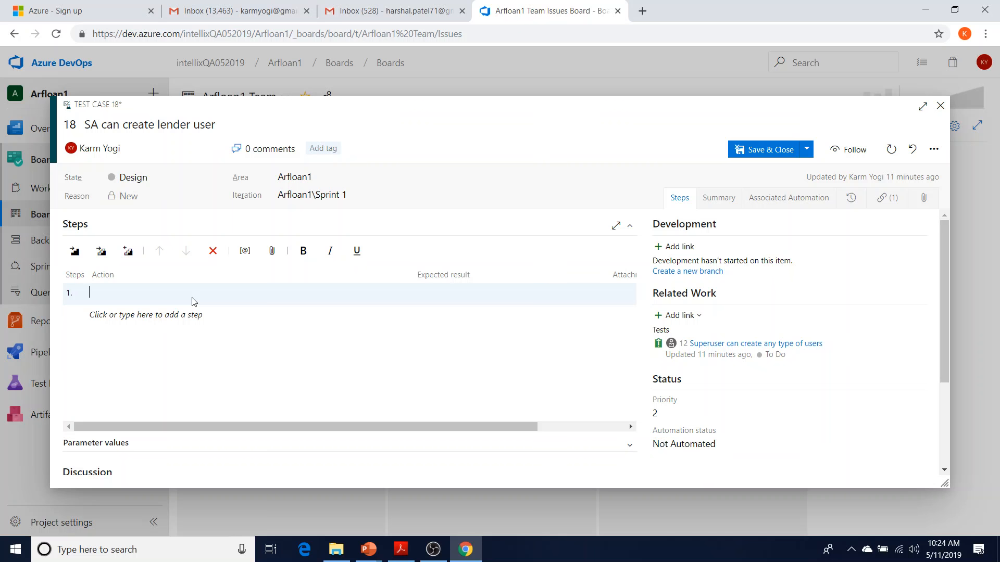
# Insert shared steps 21 'Access arfloan application' as step 1, discarding stray edits to it
pyautogui.click(102, 254)
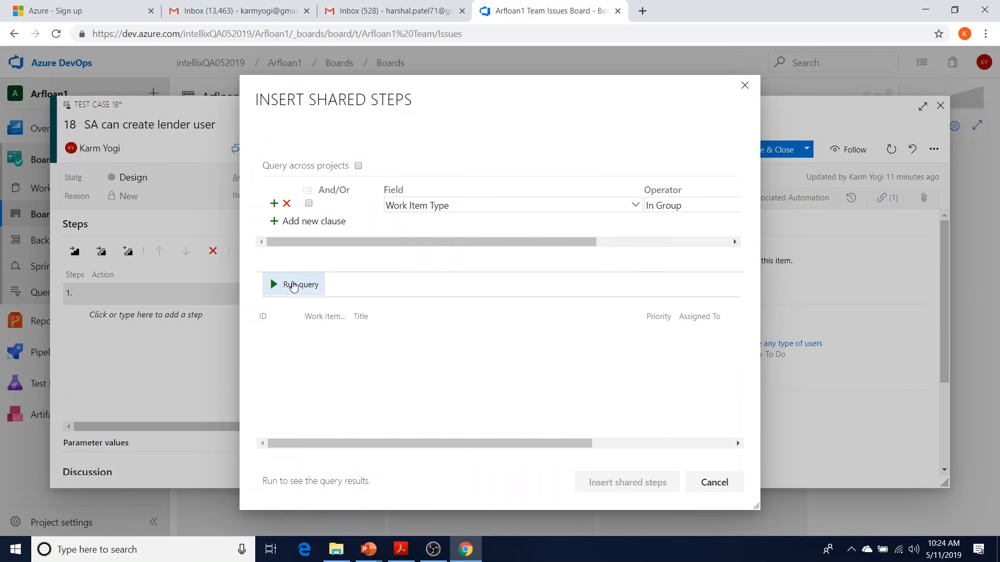
pyautogui.click(293, 286)
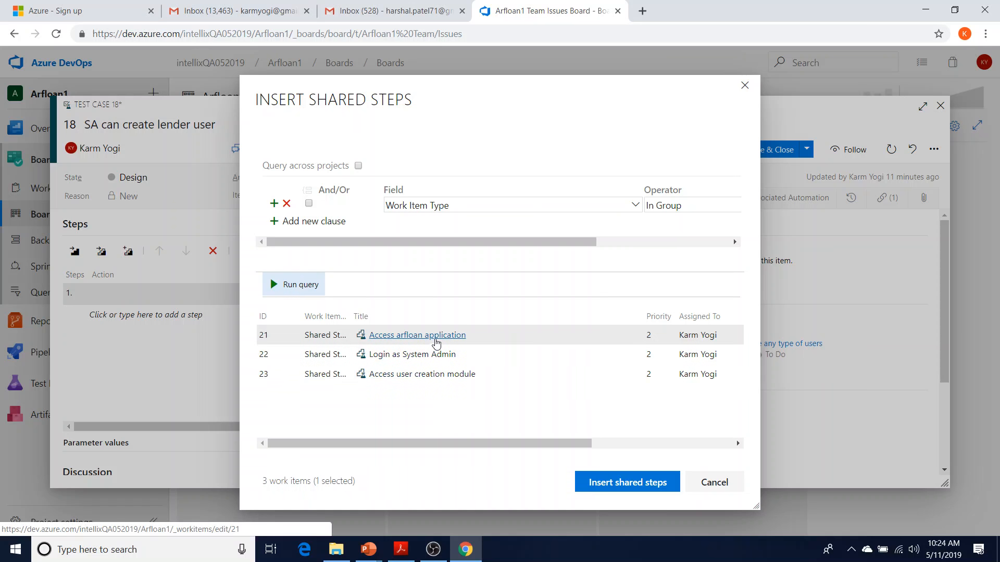
pyautogui.click(436, 341)
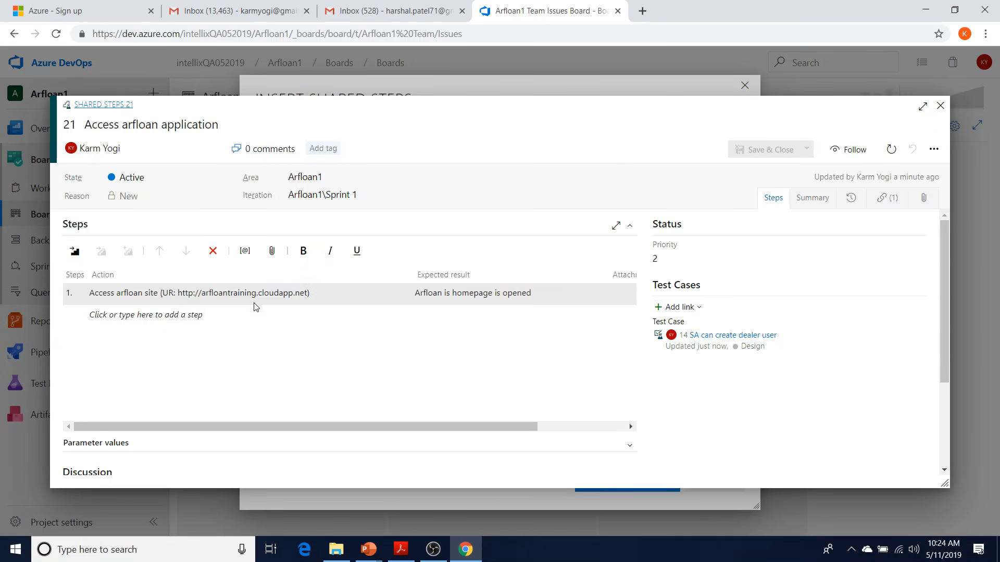
pyautogui.click(168, 322)
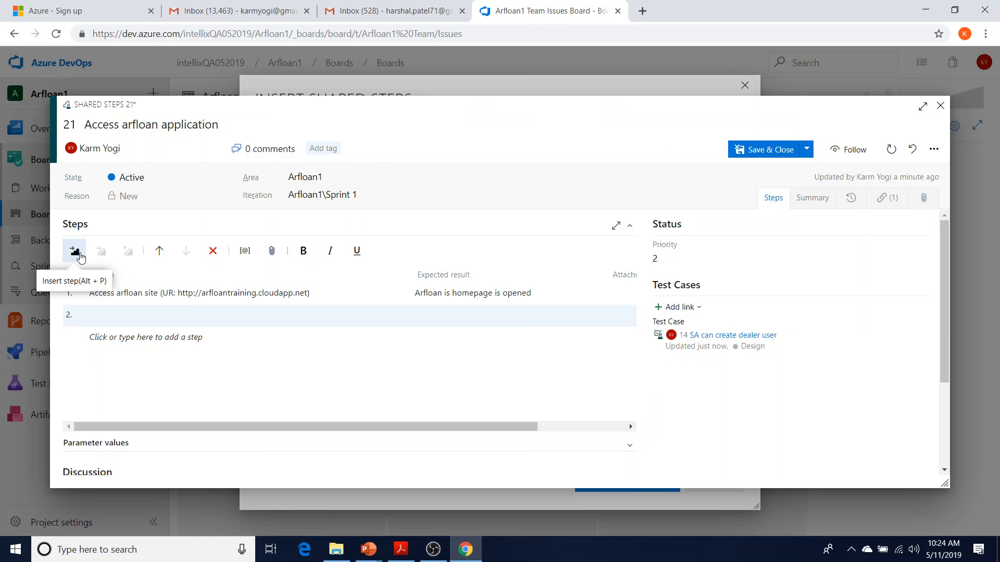
pyautogui.click(912, 149)
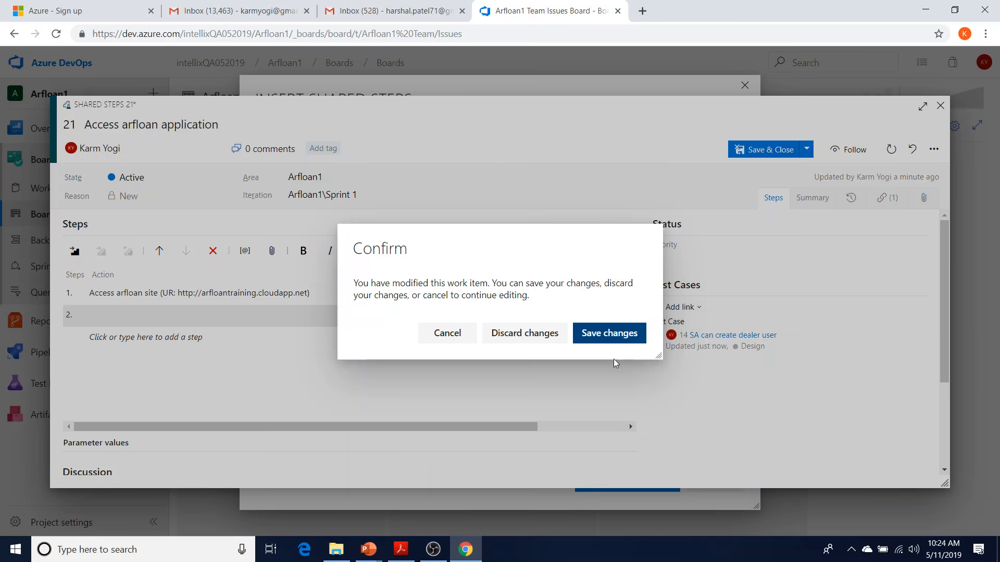
pyautogui.click(544, 339)
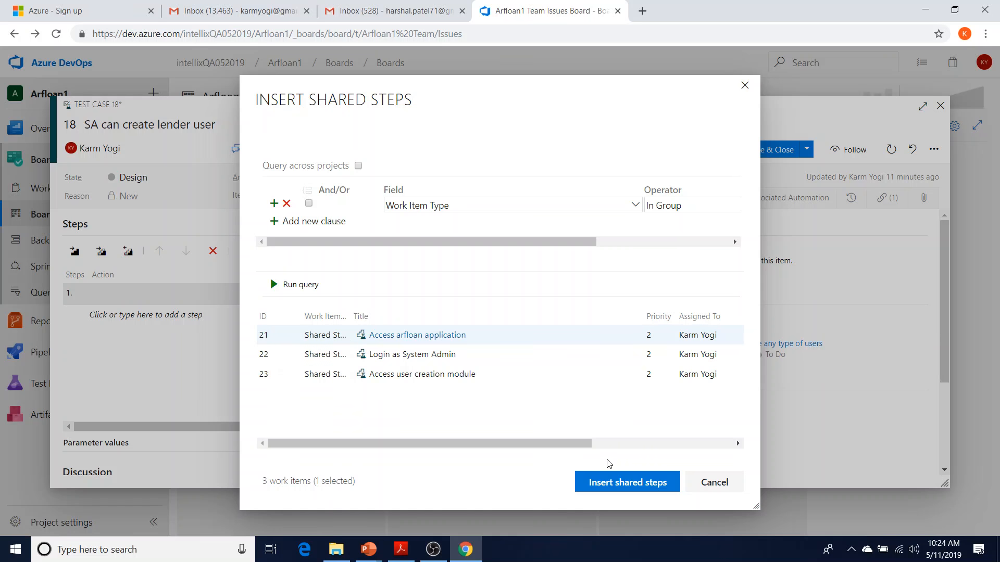
pyautogui.click(612, 484)
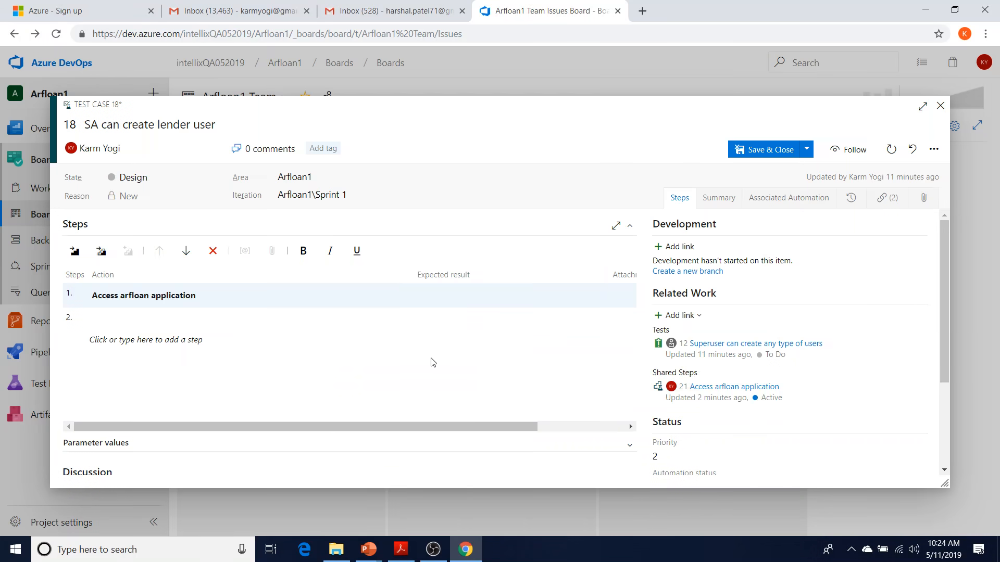
# Insert shared steps 22 'Login as System Admin' as step 2 of test case 18
pyautogui.click(166, 315)
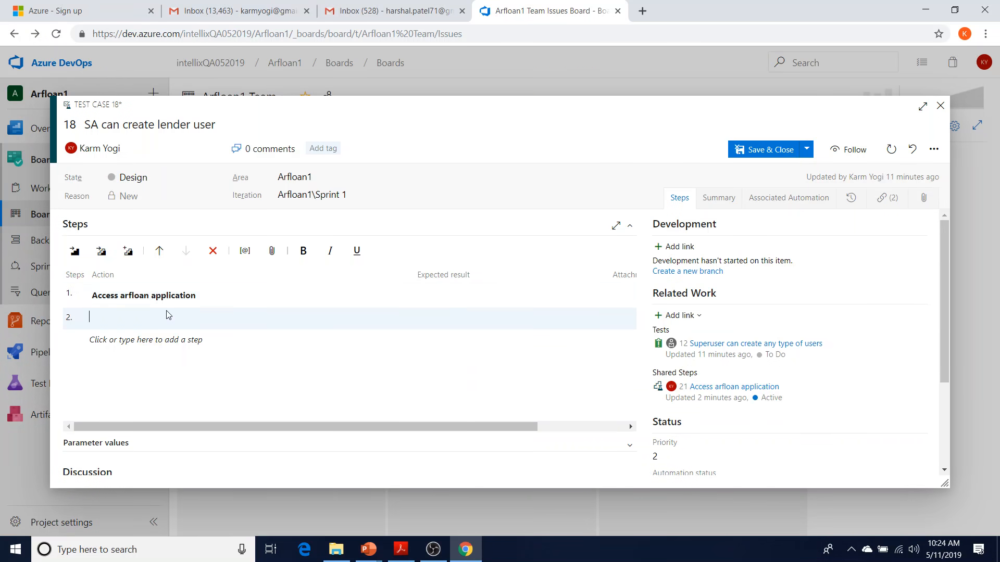
pyautogui.click(102, 251)
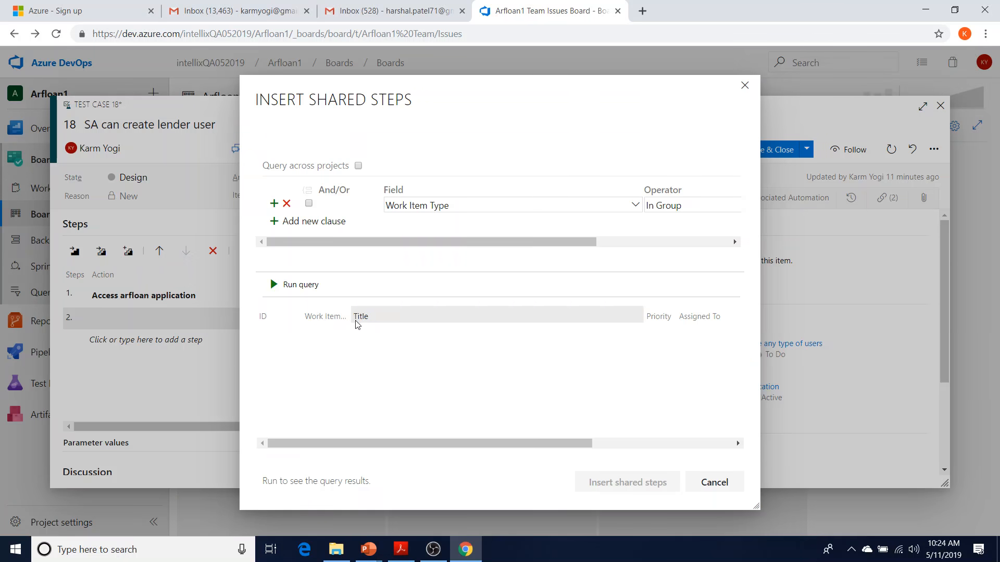
pyautogui.click(307, 288)
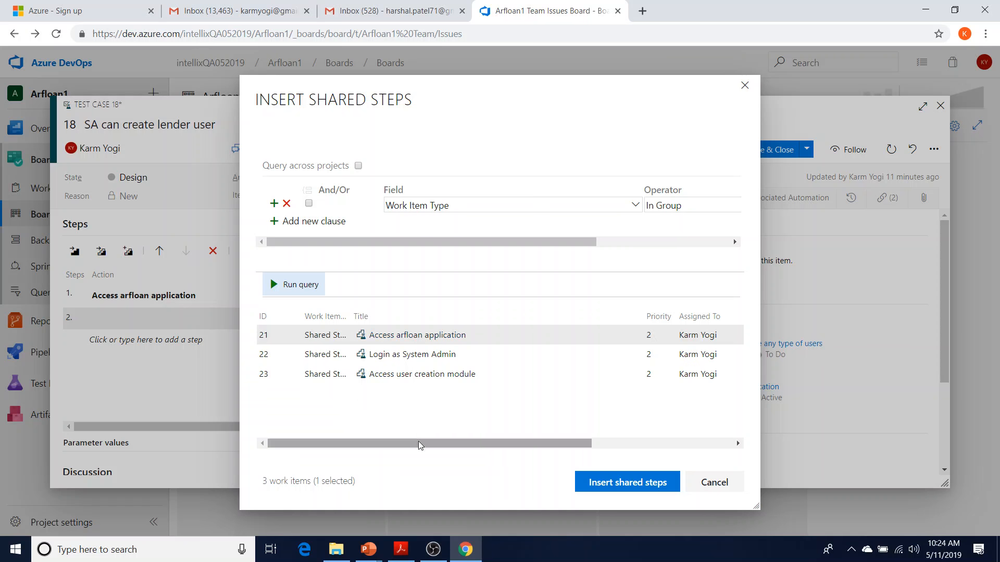
pyautogui.click(318, 354)
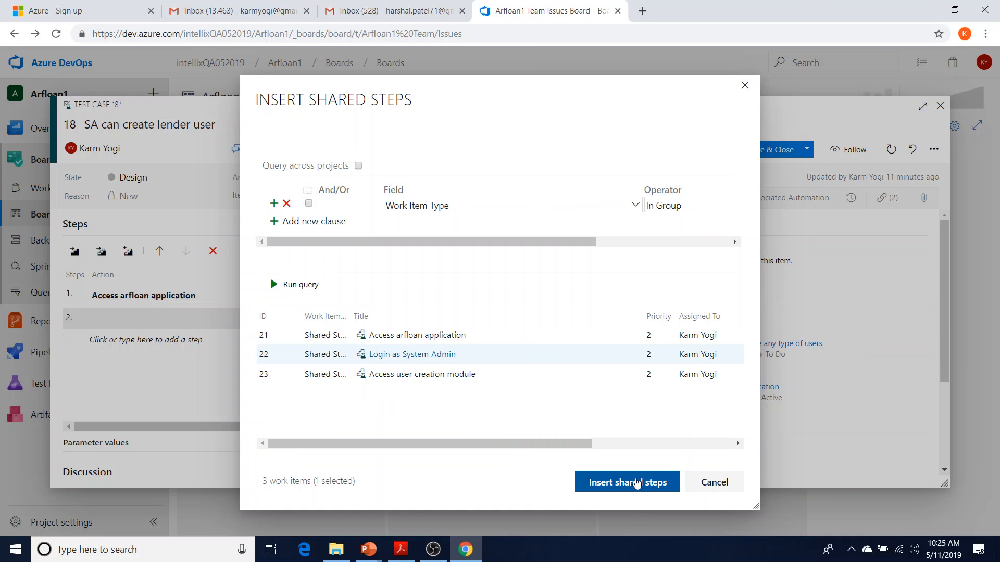
pyautogui.click(636, 484)
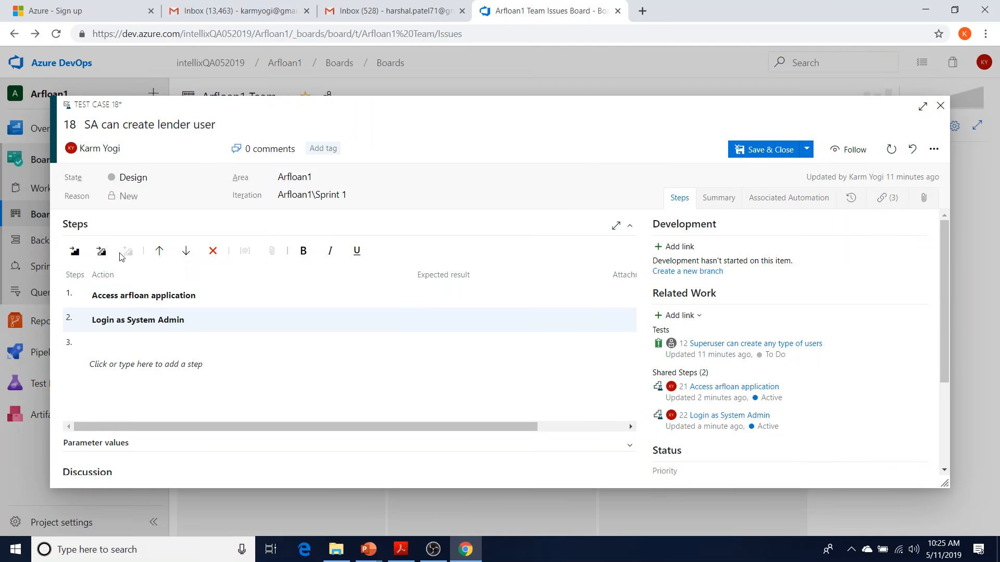
# Insert shared steps 23 'Access user creation module' into test case 18
pyautogui.click(101, 251)
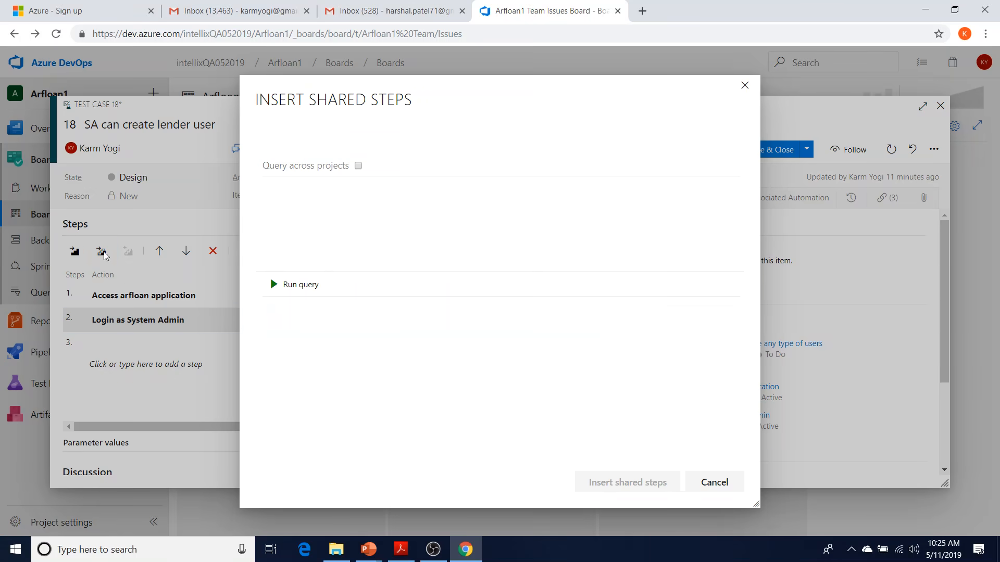
pyautogui.click(274, 284)
pyautogui.click(331, 376)
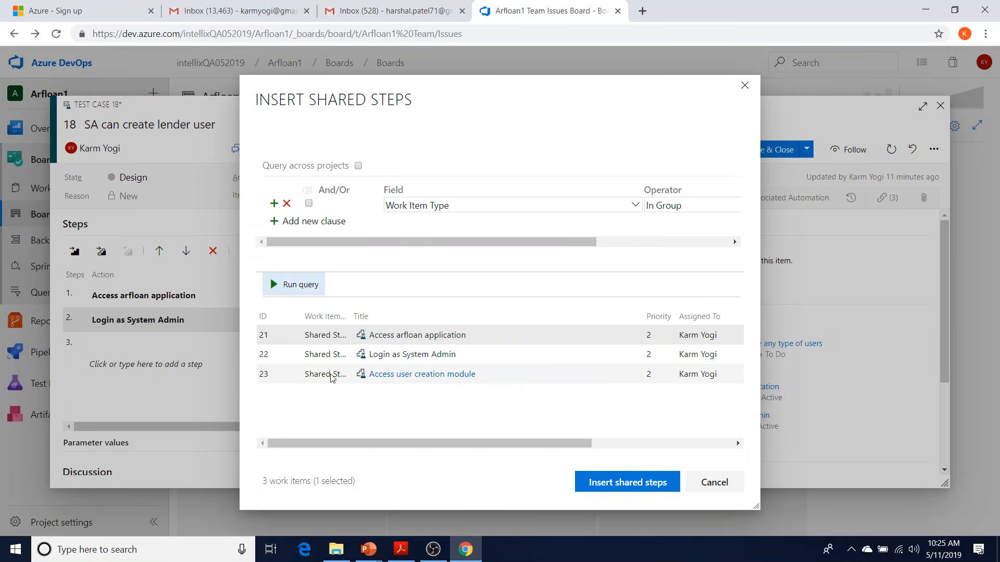
pyautogui.click(631, 480)
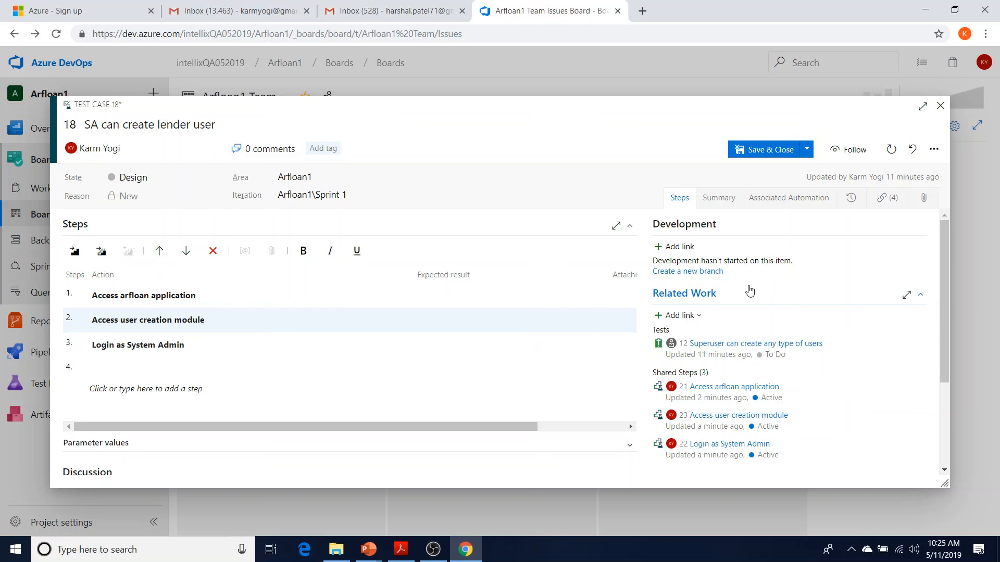
# Save test case 18, glance at test case 14, and open the dealer user test's actions menu
pyautogui.click(750, 151)
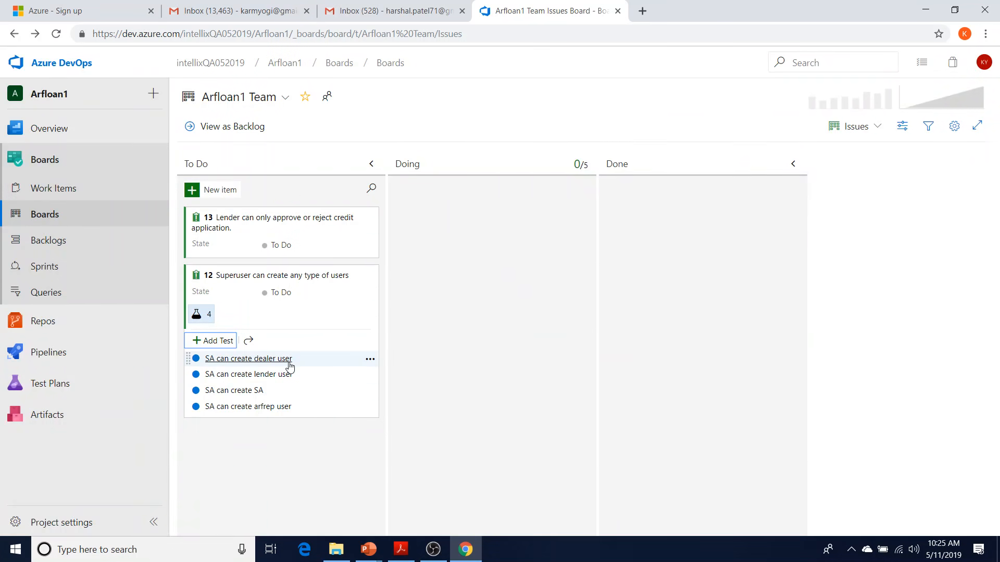
pyautogui.click(370, 363)
pyautogui.click(287, 362)
pyautogui.click(287, 360)
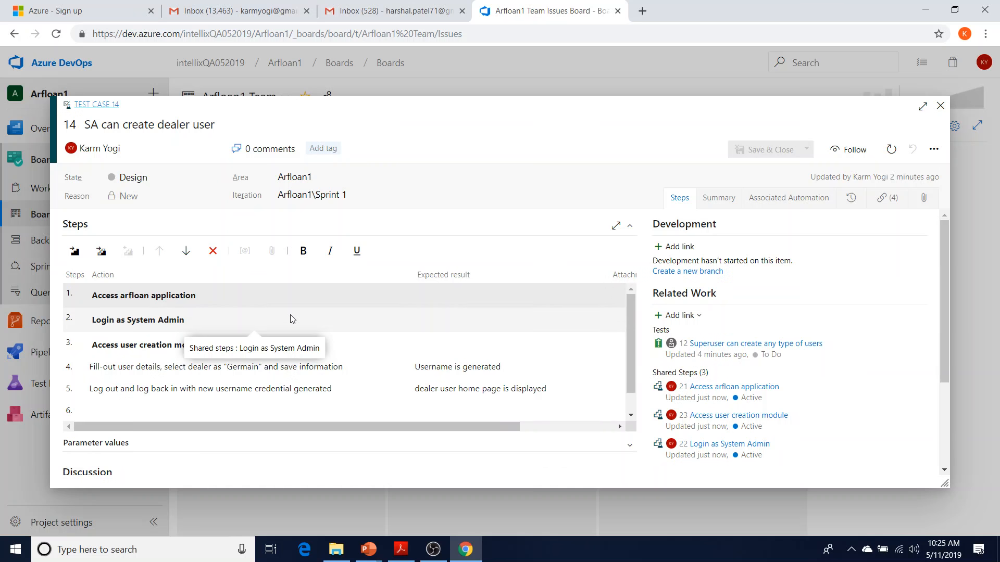
pyautogui.click(940, 106)
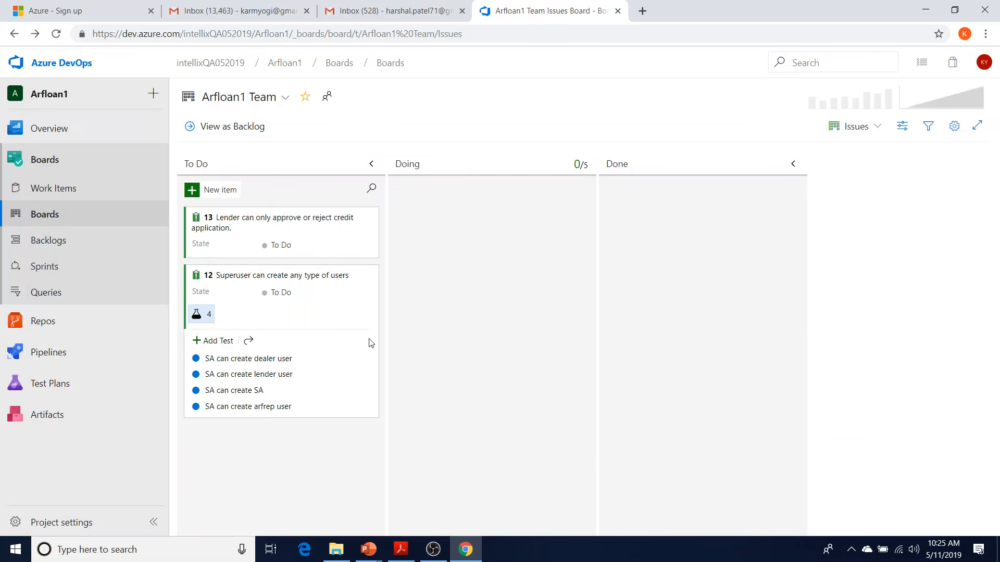
pyautogui.click(370, 361)
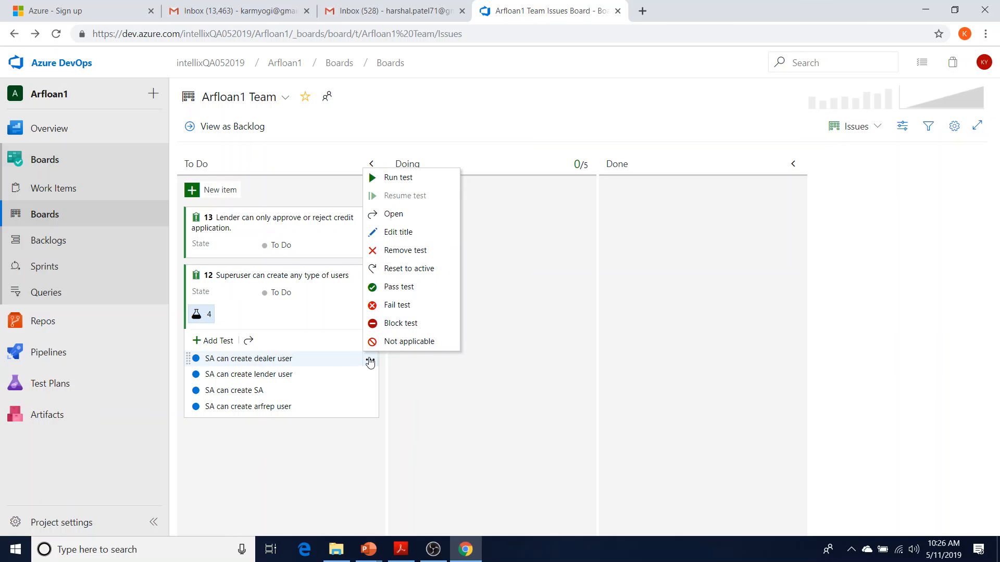
pyautogui.click(425, 379)
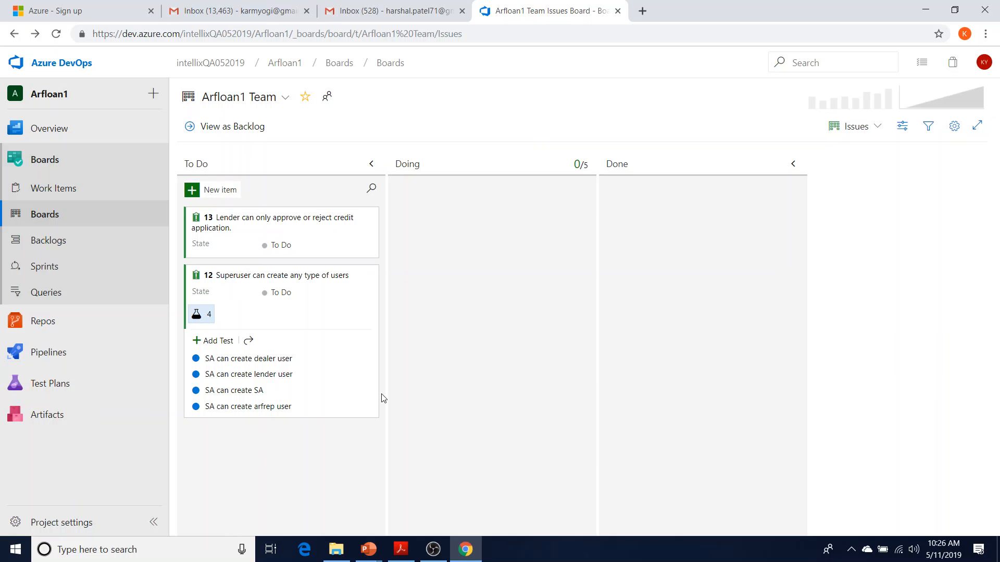
pyautogui.click(370, 361)
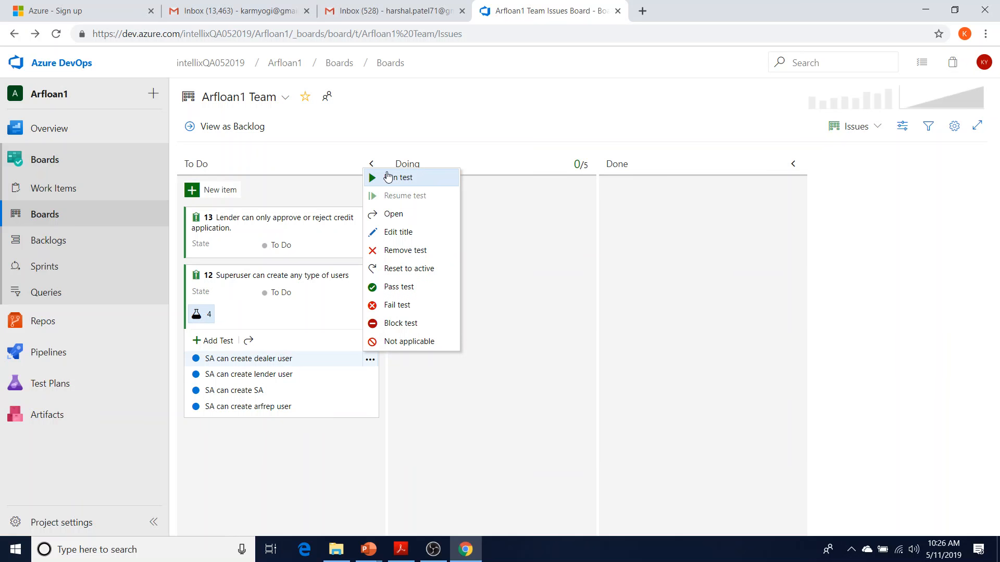
# Run the 'SA can create dealer user' test to open its Test Runner window
pyautogui.click(388, 177)
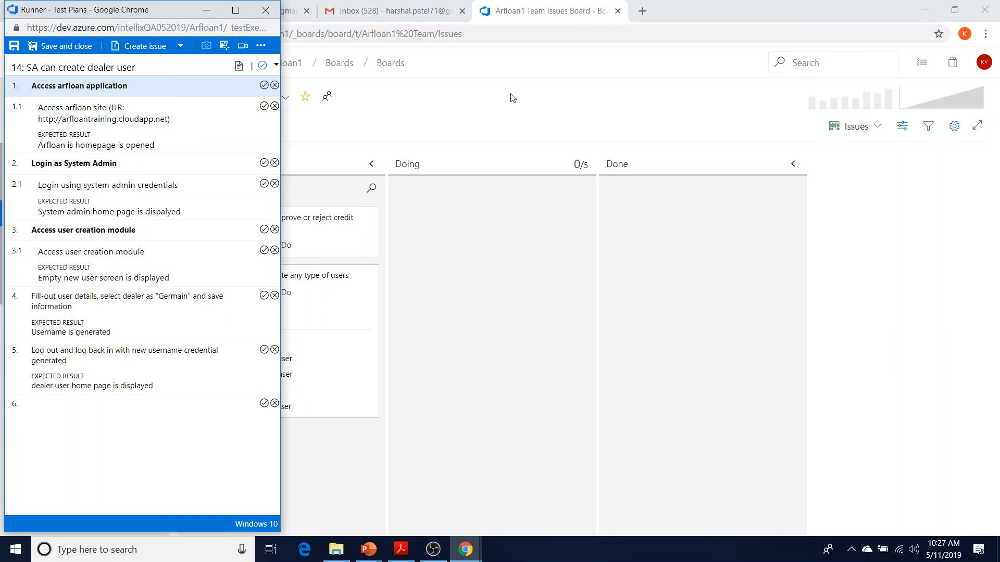
pyautogui.click(304, 550)
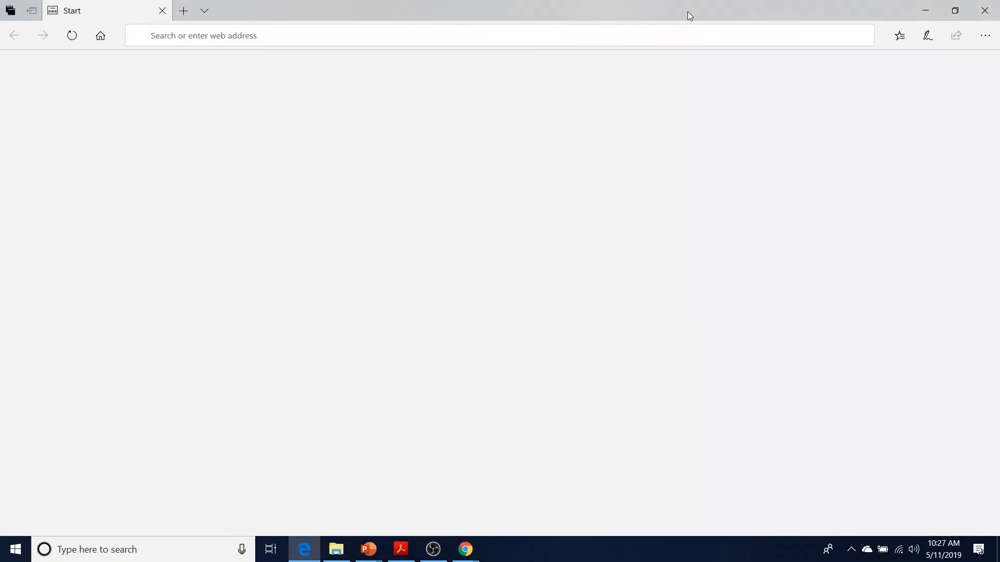
pyautogui.moveTo(687, 16); pyautogui.dragTo(738, 19)
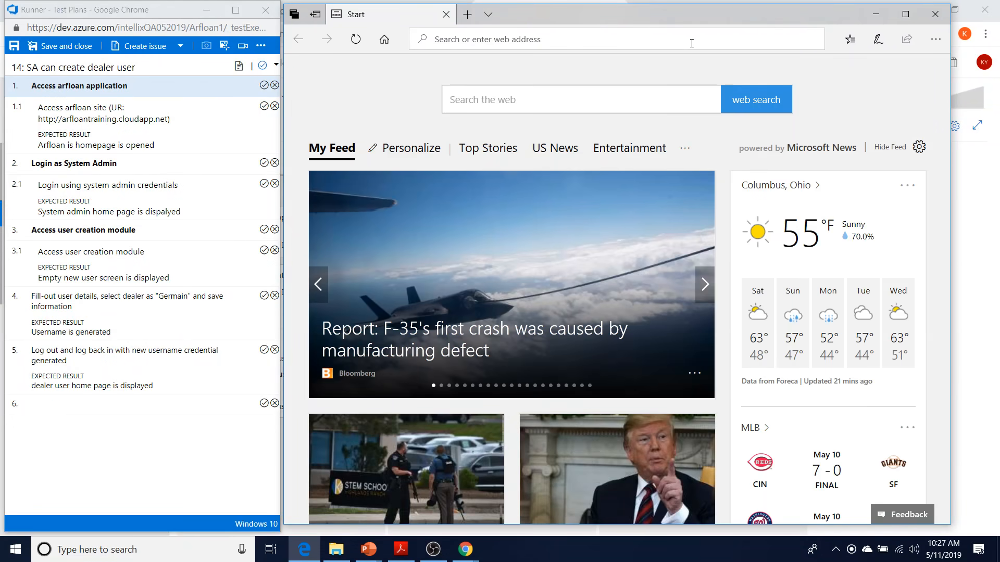
pyautogui.write('http')
pyautogui.click(685, 44)
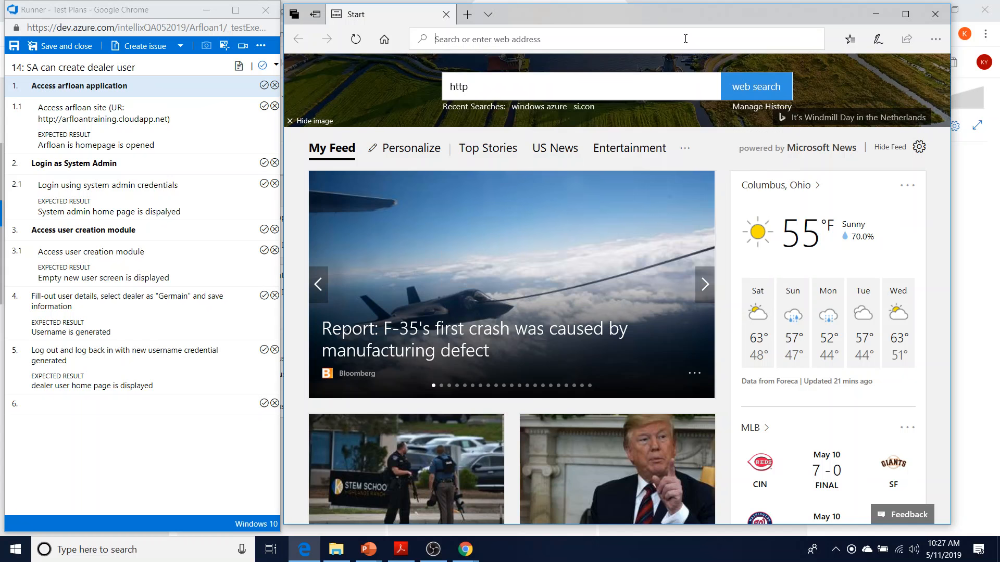
pyautogui.write('http://arfloantraining.cloudapp.net/')
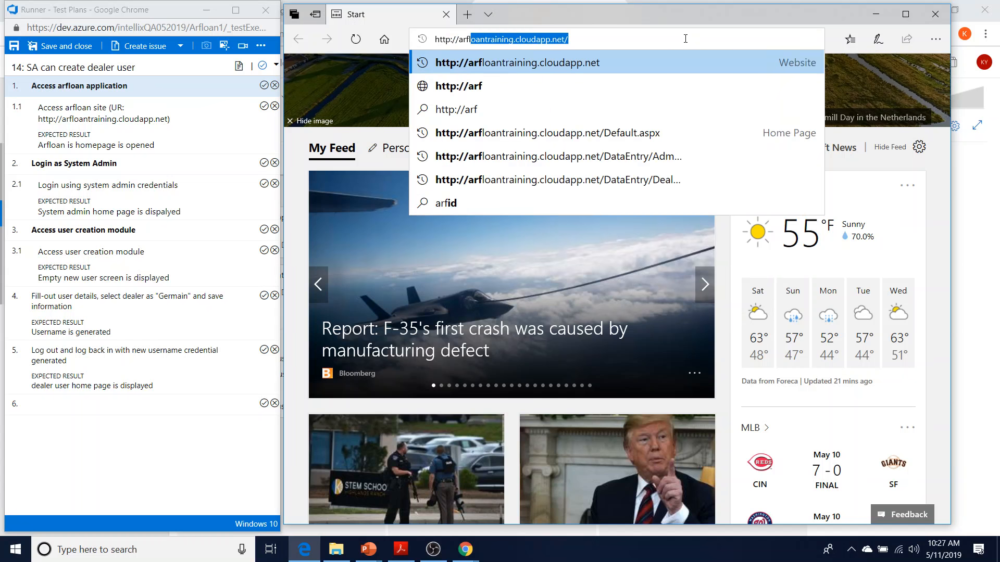
pyautogui.press('Return')
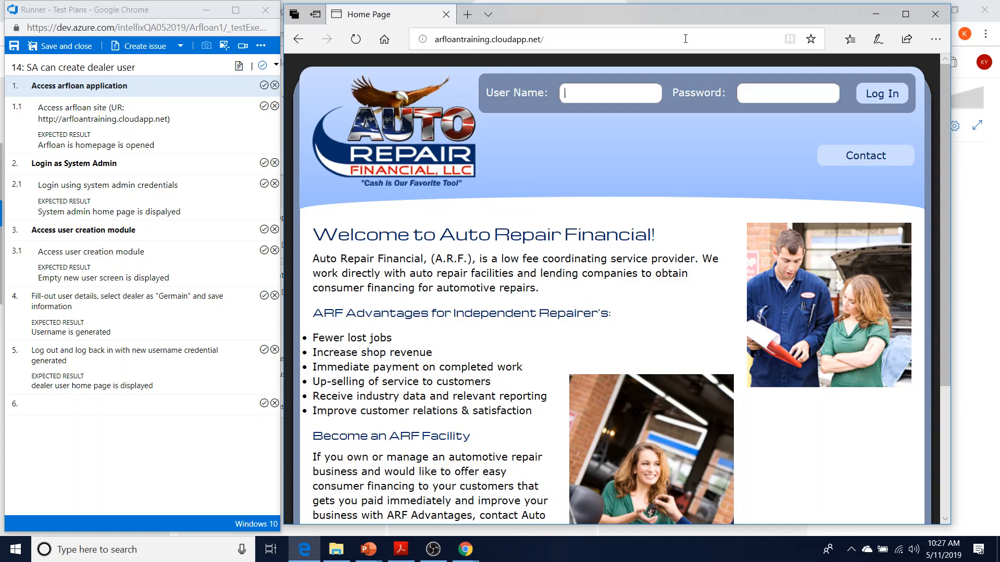
# Mark test steps 1 and 1.1 as passed in the runner, leaving step 2 unmarked
pyautogui.click(264, 85)
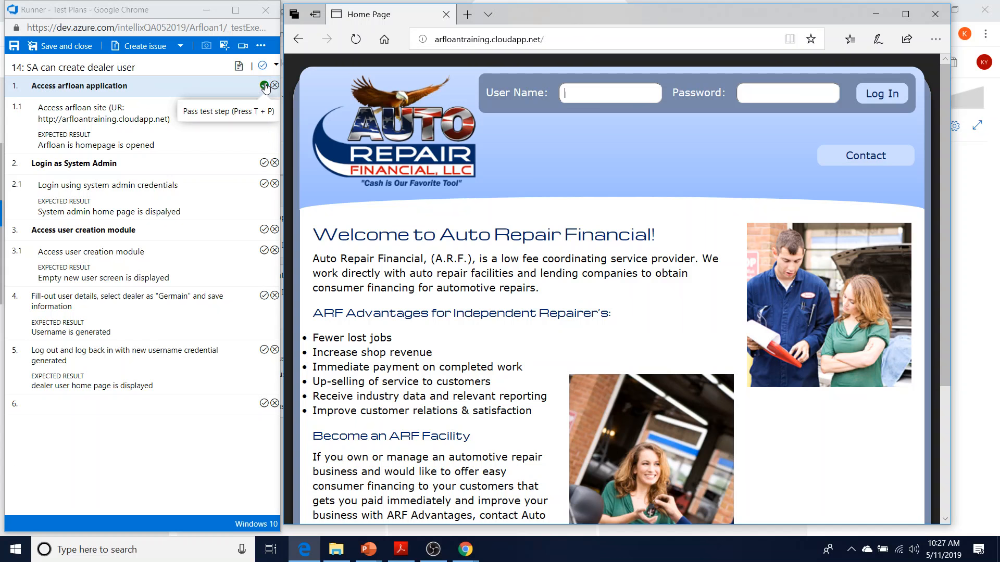
pyautogui.click(265, 85)
pyautogui.click(264, 105)
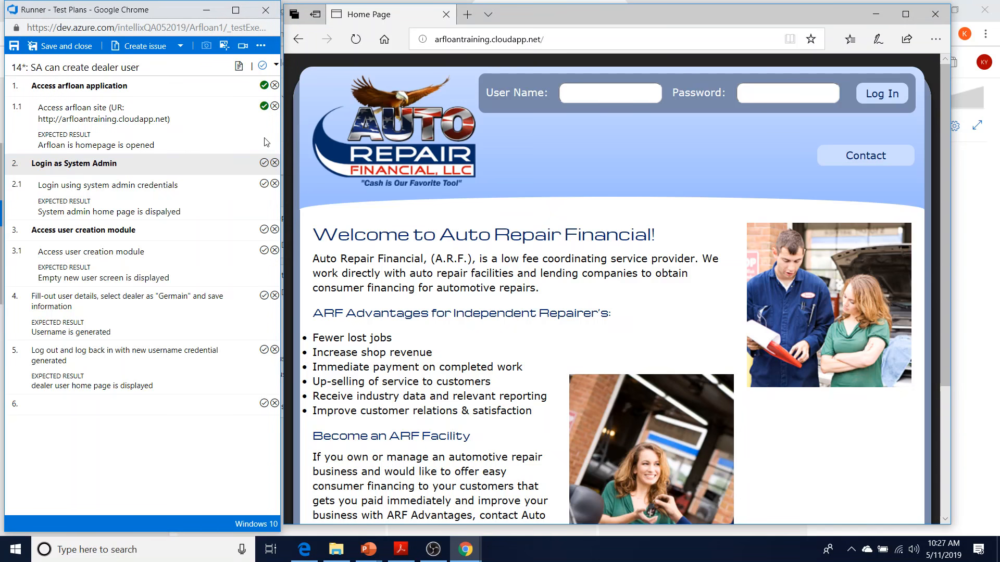
pyautogui.click(265, 164)
pyautogui.click(264, 163)
# Log in to the loan site with the admin credentials and pass step 2.1
pyautogui.click(604, 96)
pyautogui.press('Tab')
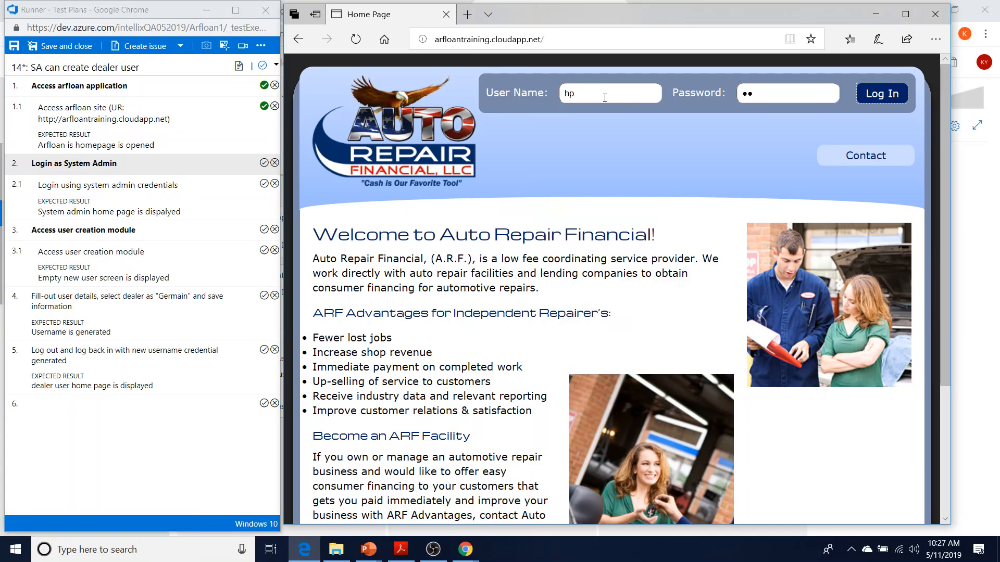
pyautogui.press('Return')
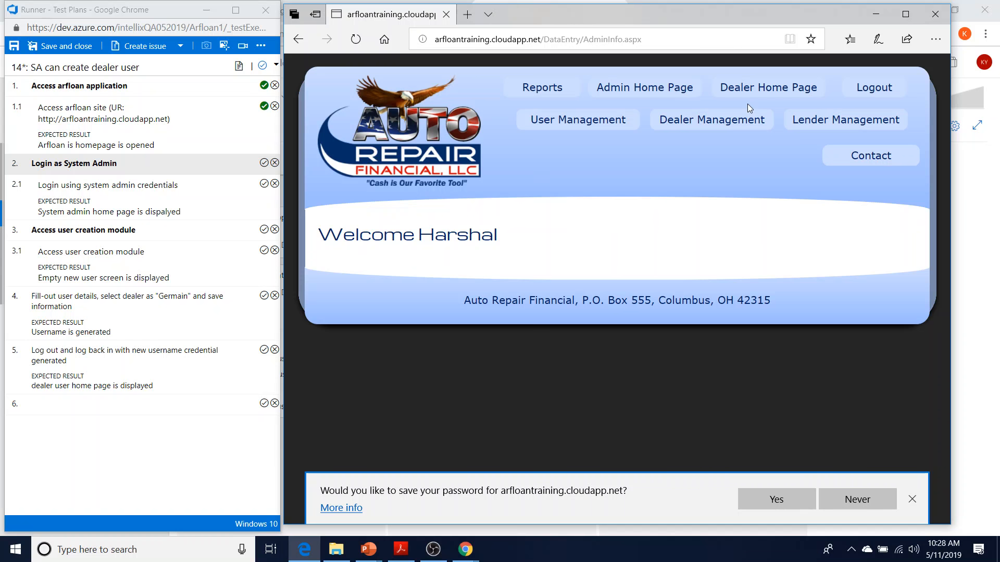
pyautogui.click(264, 183)
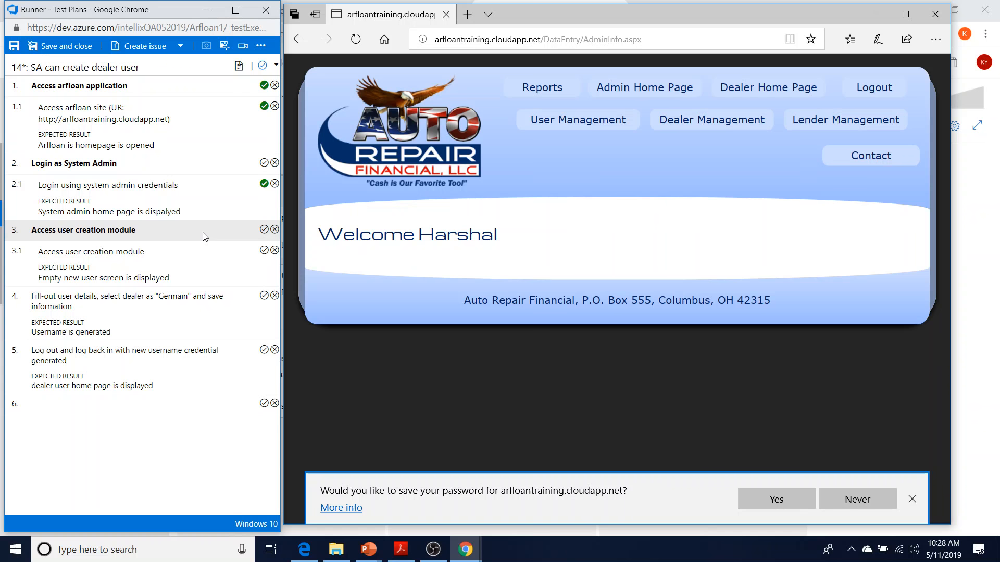
# Open User Management and start a blank new user record
pyautogui.click(571, 122)
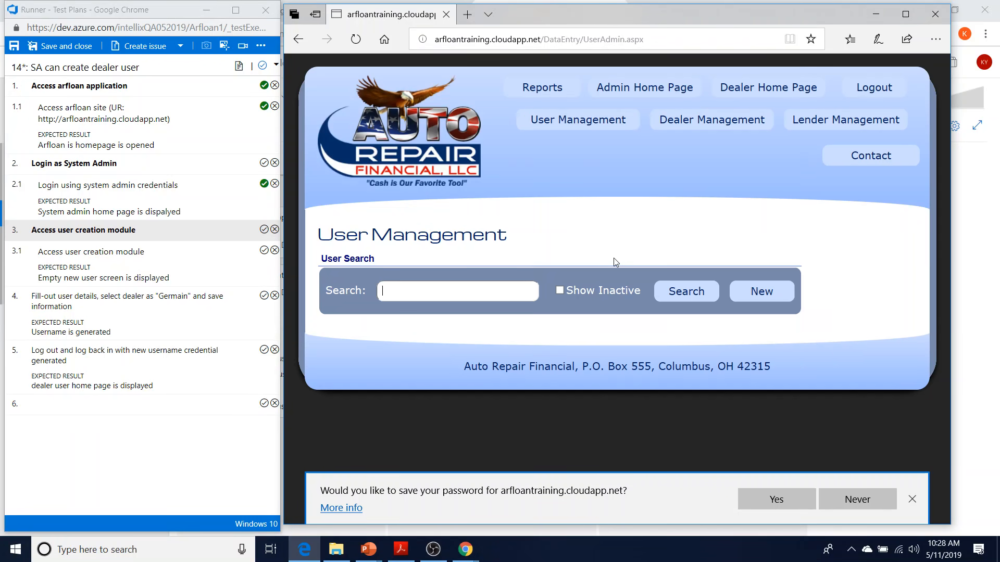
pyautogui.click(757, 294)
pyautogui.scroll(-5, 827, 357)
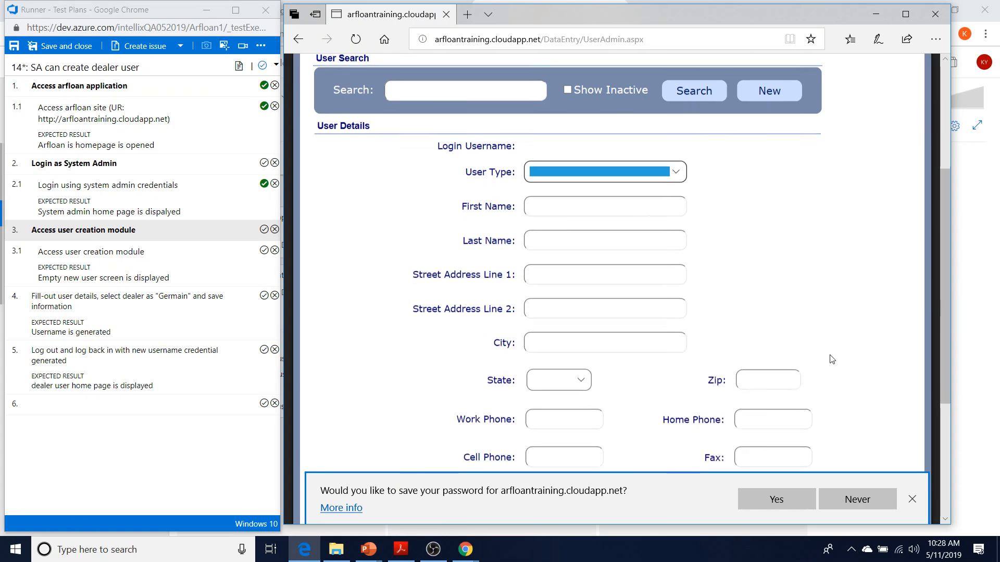
pyautogui.scroll(-3, 831, 357)
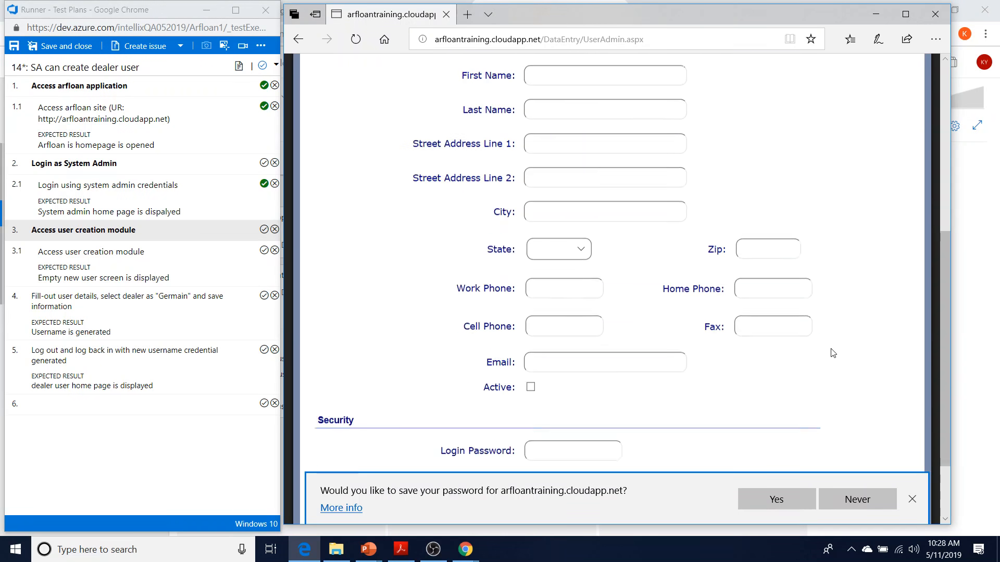
pyautogui.scroll(8, 832, 353)
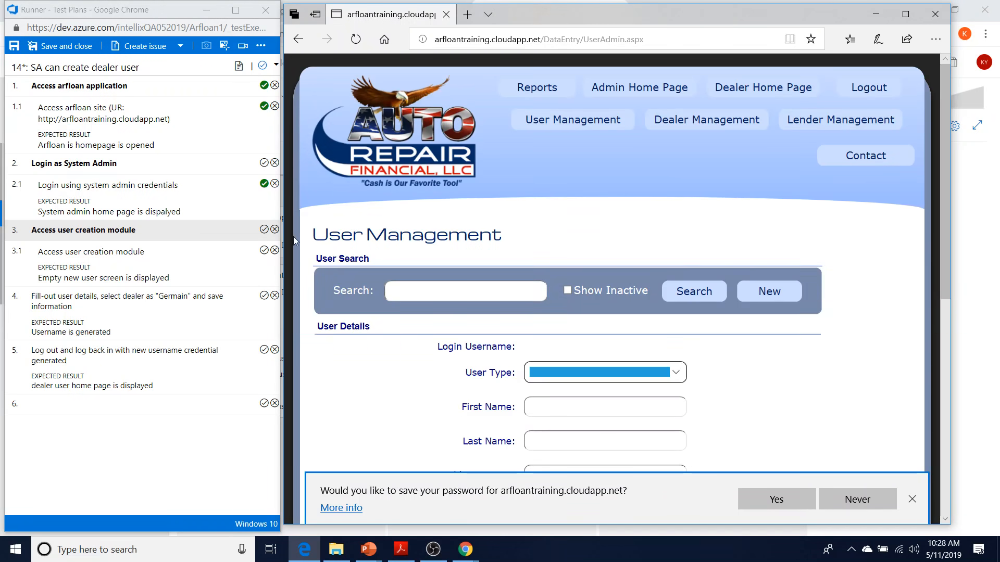
# Mark test steps 3 and 3.1 as passed in the runner
pyautogui.click(264, 230)
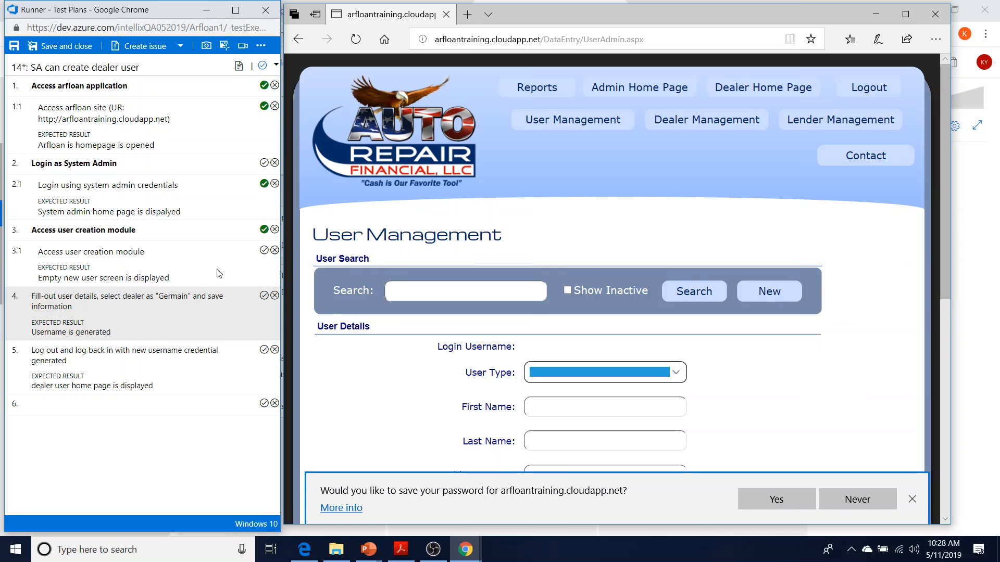
pyautogui.click(263, 251)
pyautogui.scroll(-3, 801, 362)
pyautogui.click(617, 227)
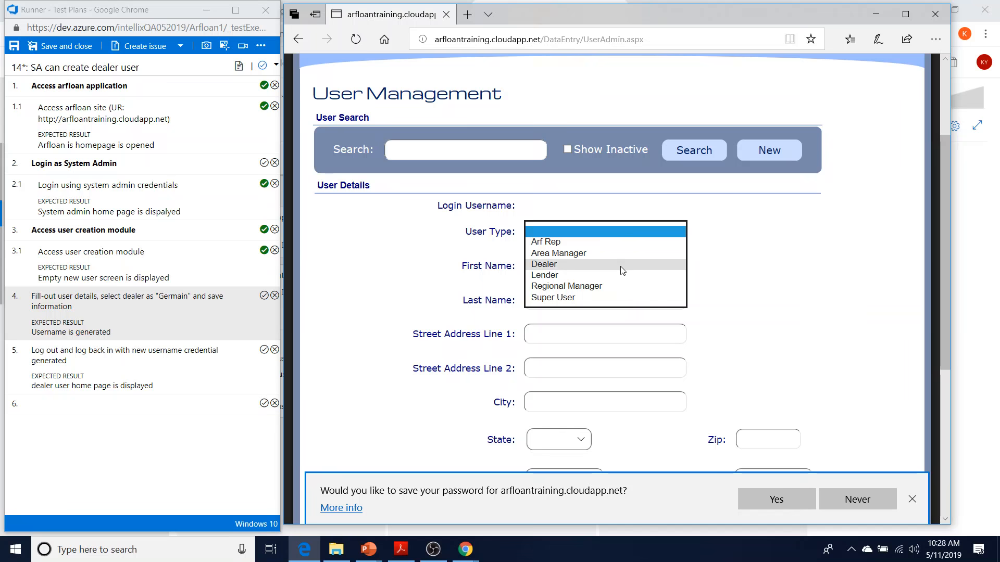
# Set the new user's type to Dealer and its dealer shop to ABC Dealer
pyautogui.click(624, 264)
pyautogui.scroll(-2, 763, 308)
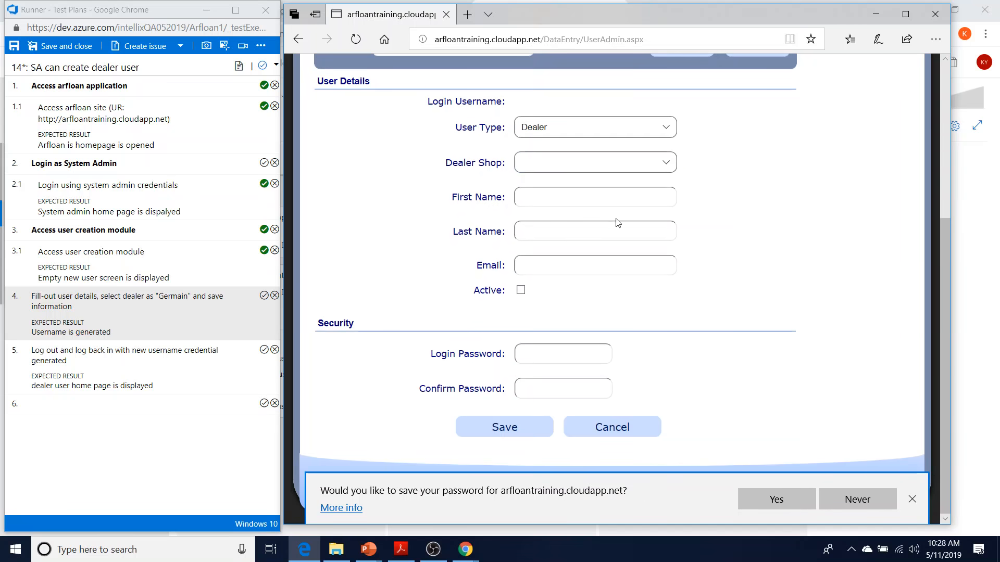
pyautogui.click(611, 163)
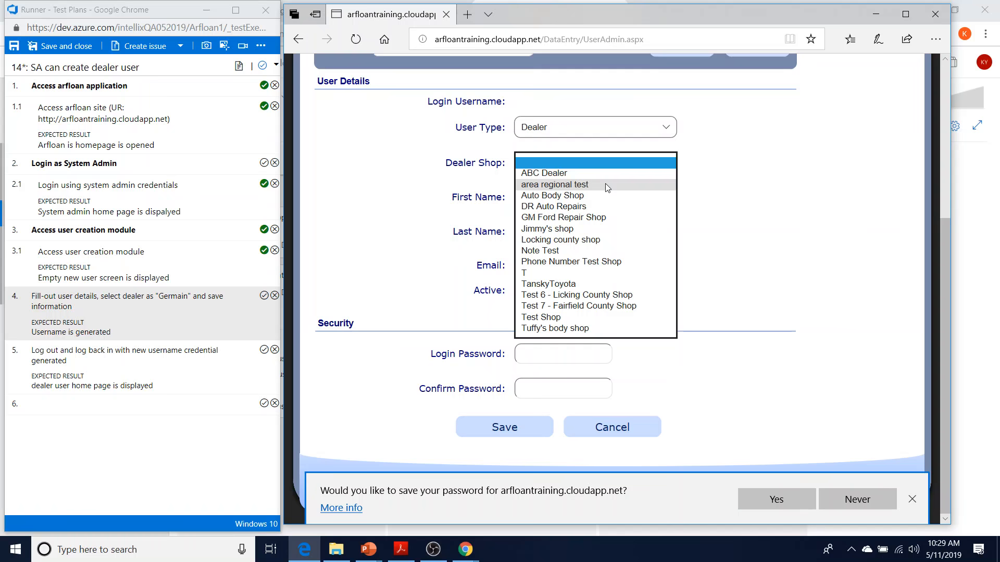
pyautogui.click(592, 172)
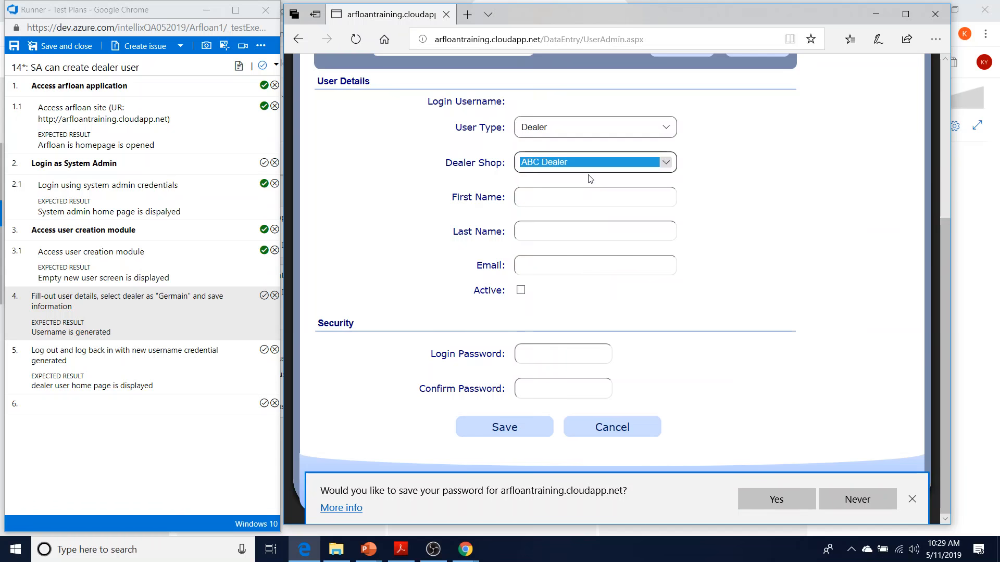
# Fill in the user's name, e-mail, Active status and password, save, and select the generated username
pyautogui.click(579, 199)
pyautogui.write('hp')
pyautogui.press('Tab')
pyautogui.write('hp')
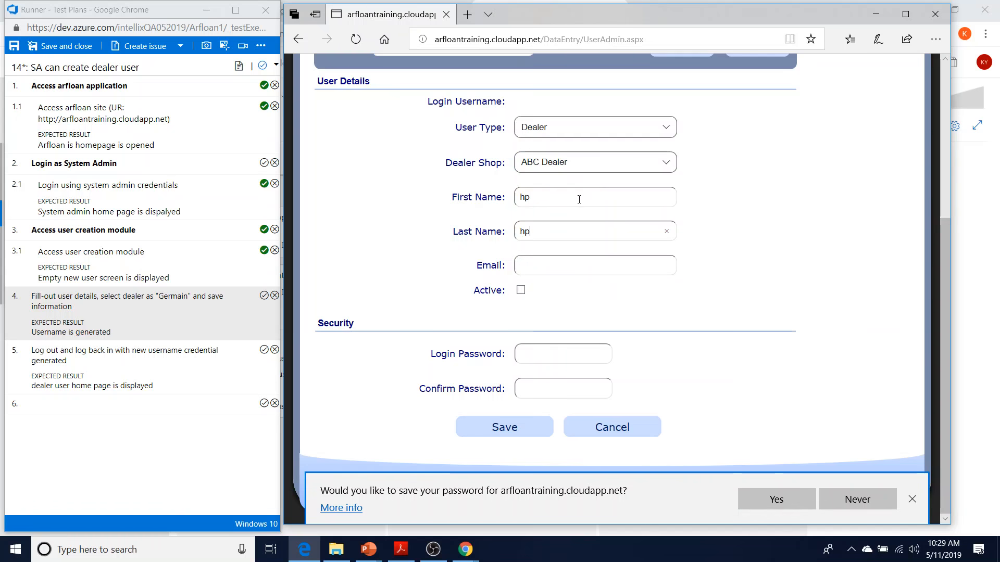
pyautogui.write('hp@test.com')
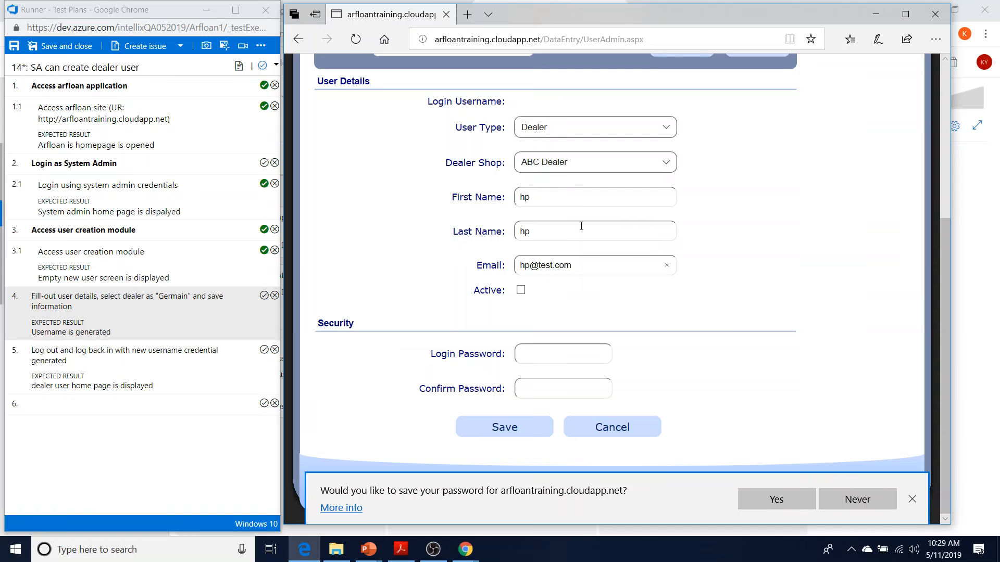
pyautogui.click(520, 290)
pyautogui.write('•••••••••')
pyautogui.press('Tab')
pyautogui.write('•••••••••')
pyautogui.click(505, 428)
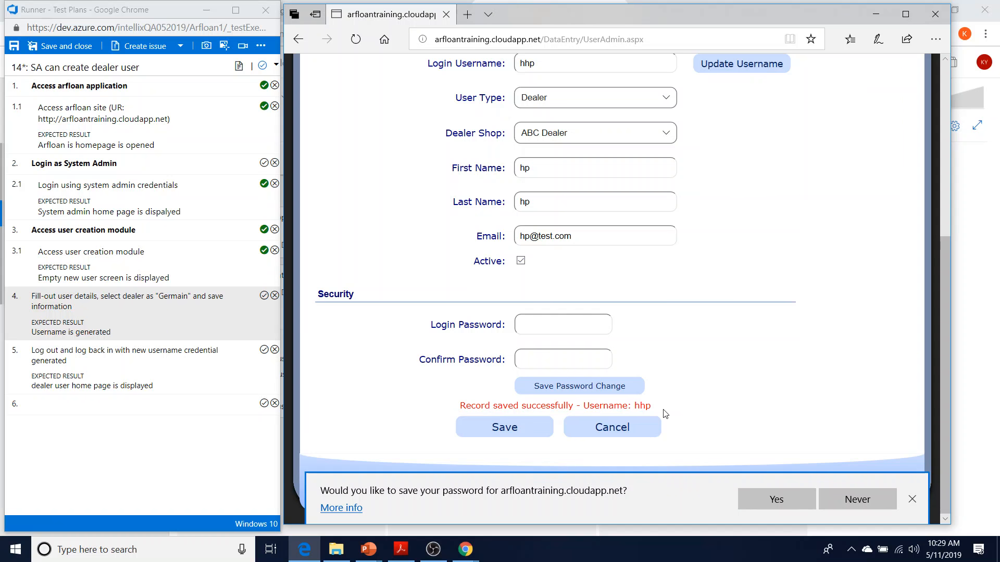
pyautogui.doubleClick(641, 406)
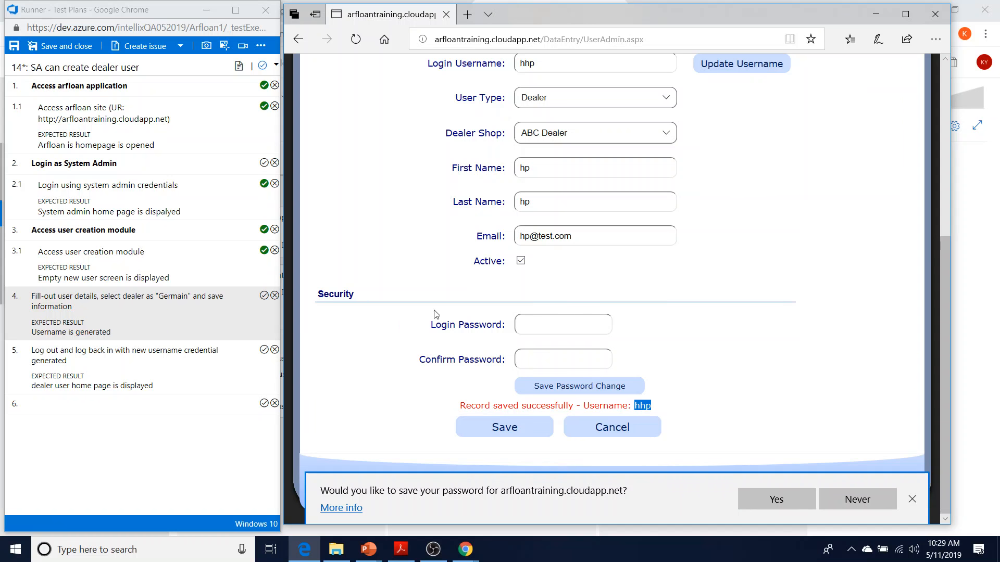
# Pass step 4, then log out and sign in as the new dealer user
pyautogui.click(266, 298)
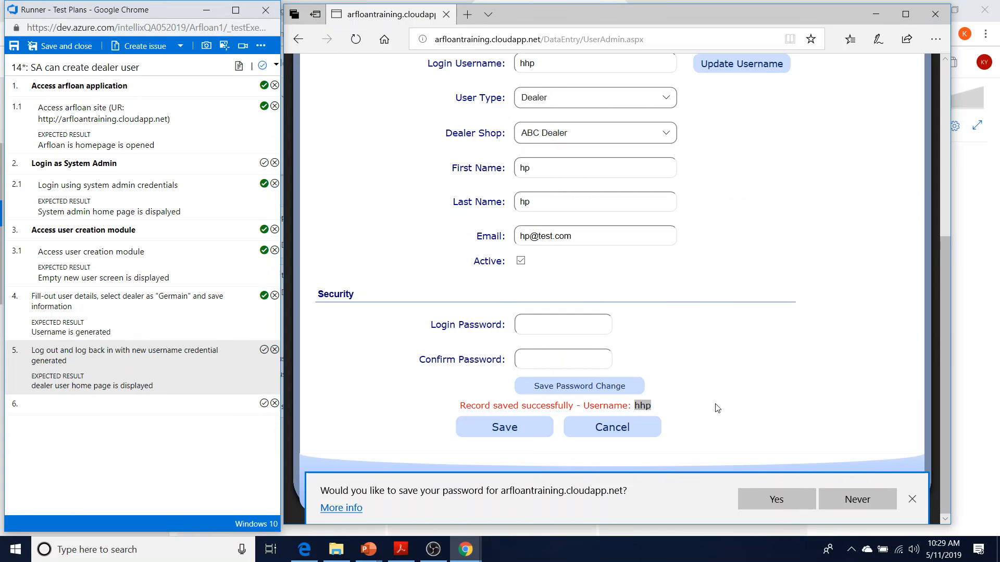
pyautogui.scroll(5, 729, 417)
pyautogui.scroll(-5, 830, 357)
pyautogui.scroll(5, 765, 341)
pyautogui.click(876, 94)
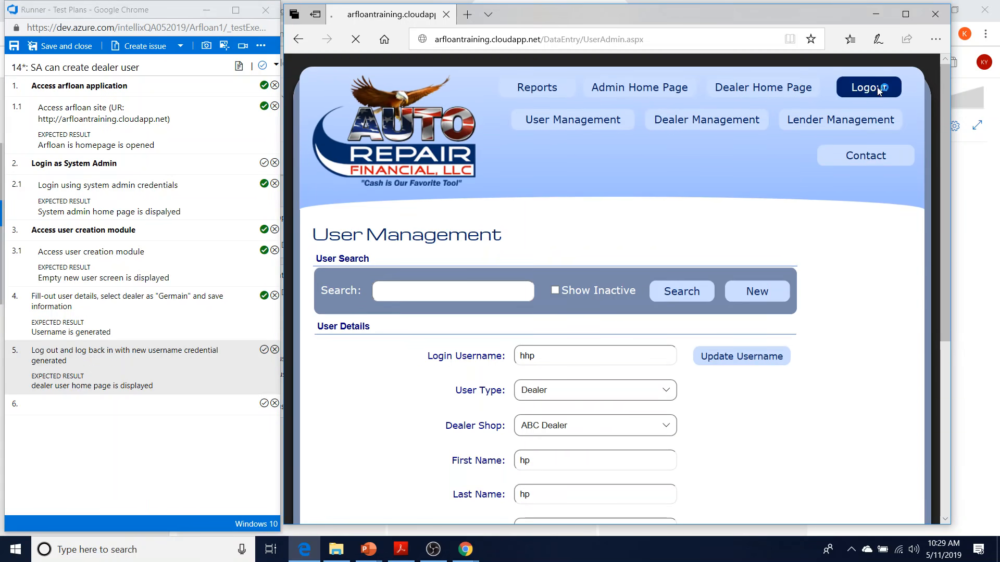
pyautogui.write('hhp')
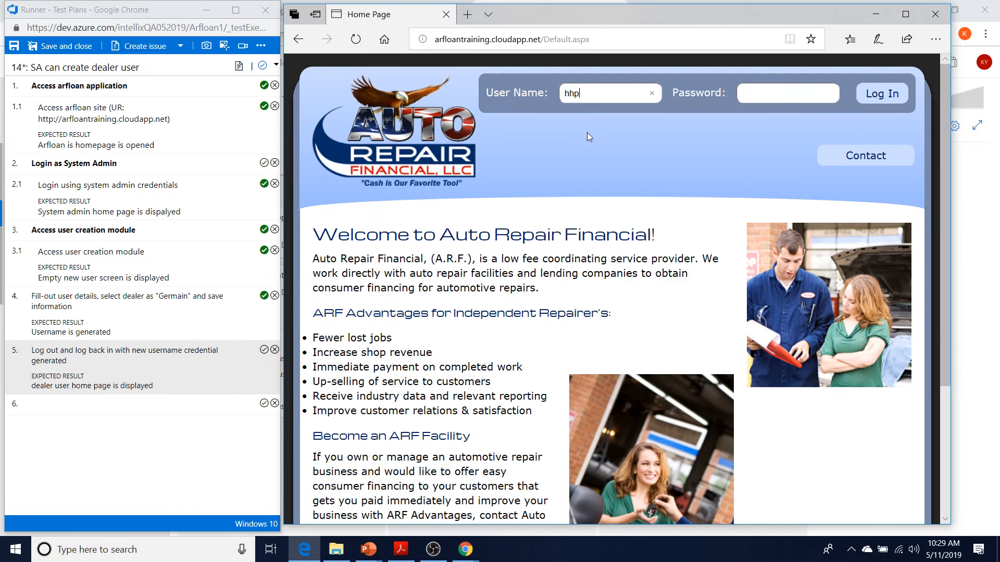
pyautogui.write('•••••••••')
pyautogui.click(894, 95)
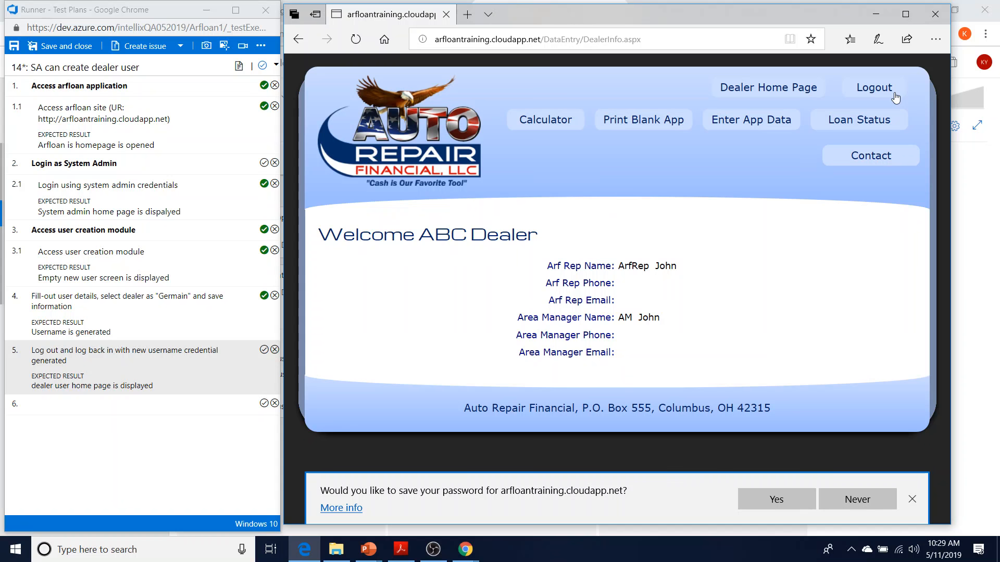
# Mark steps 5 and 6 as passed and dismiss Edge's save-password prompt
pyautogui.click(264, 349)
pyautogui.click(264, 405)
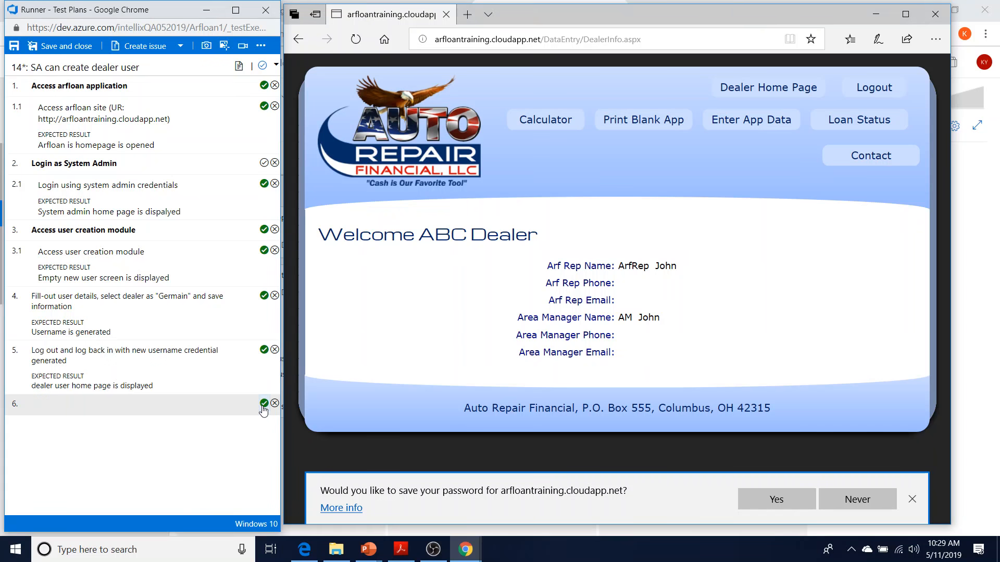
pyautogui.click(911, 499)
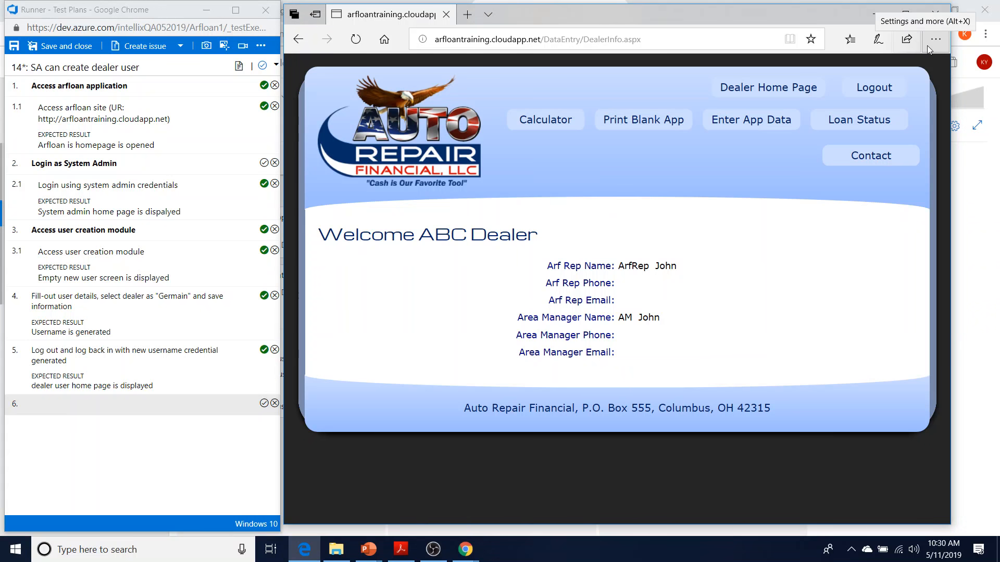
pyautogui.click(262, 71)
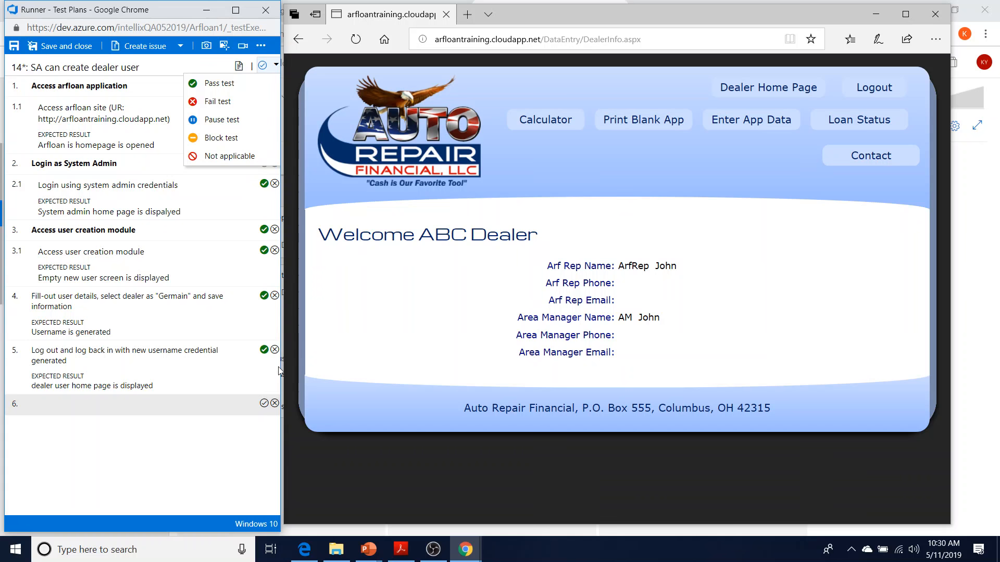
# Fail step 5, commenting that the Arfrep home page appeared instead of the dealer home page, and create an issue
pyautogui.click(275, 349)
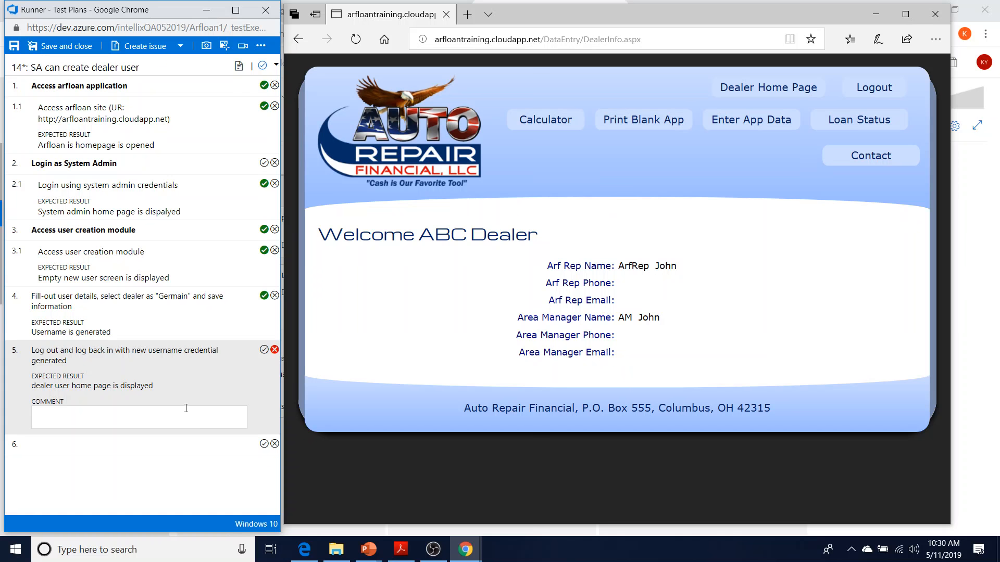
pyautogui.write('Instead of dealer home page I')
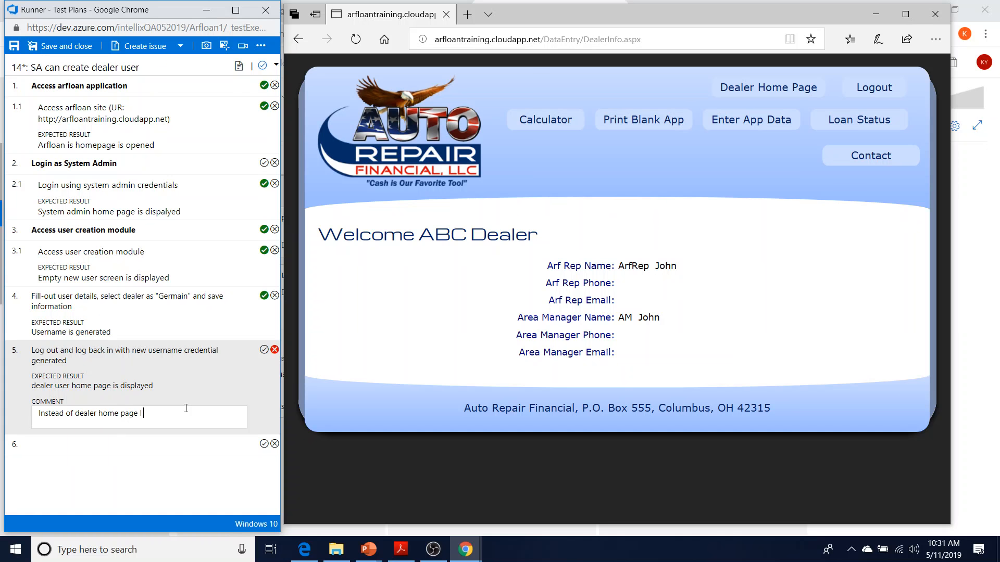
pyautogui.write(', it displayed Arfrep home page')
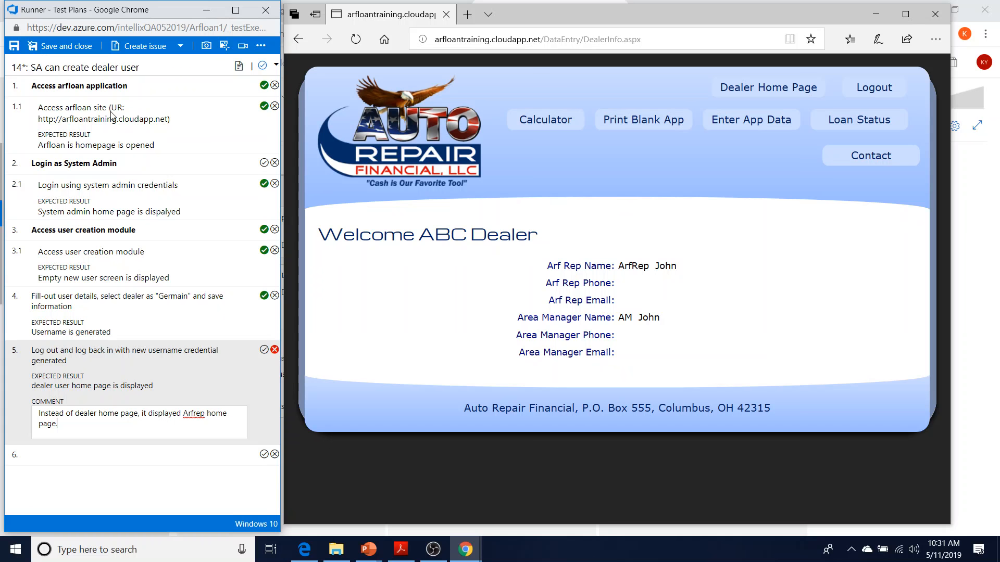
pyautogui.write('.')
pyautogui.click(145, 46)
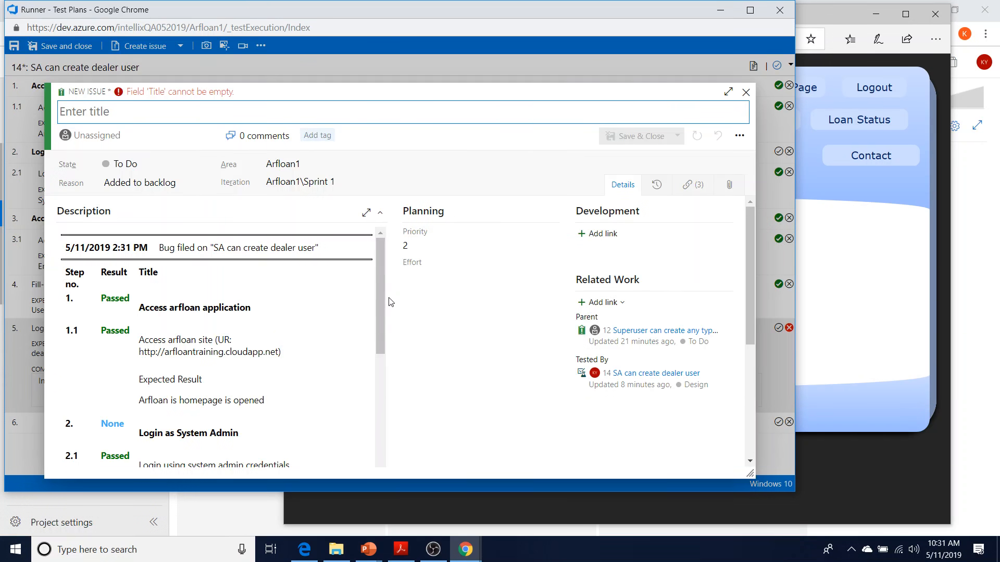
# Bring Edge's Welcome ABC Dealer page in front of the unfinished new issue form
pyautogui.moveTo(380, 286); pyautogui.dragTo(396, 272)
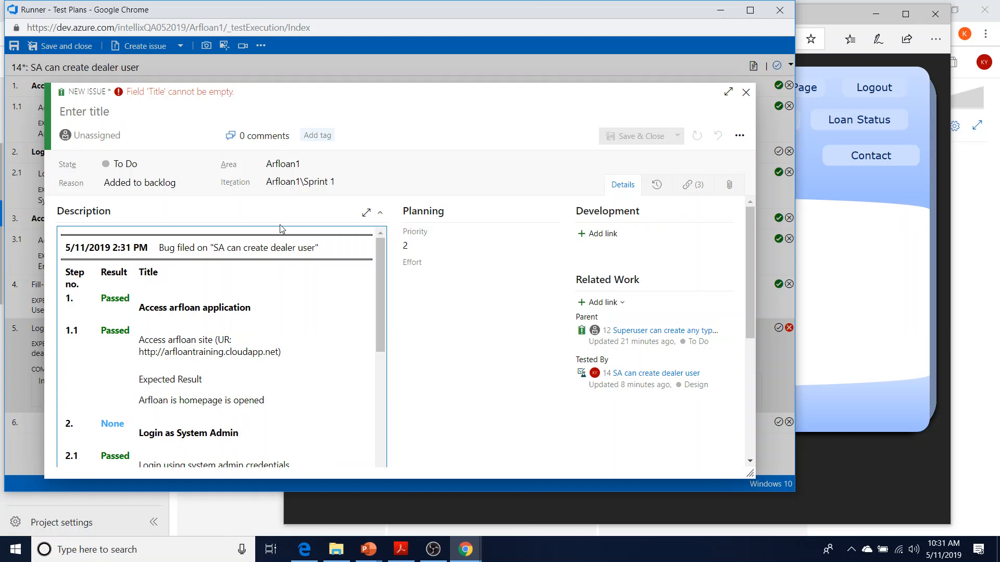
pyautogui.click(830, 292)
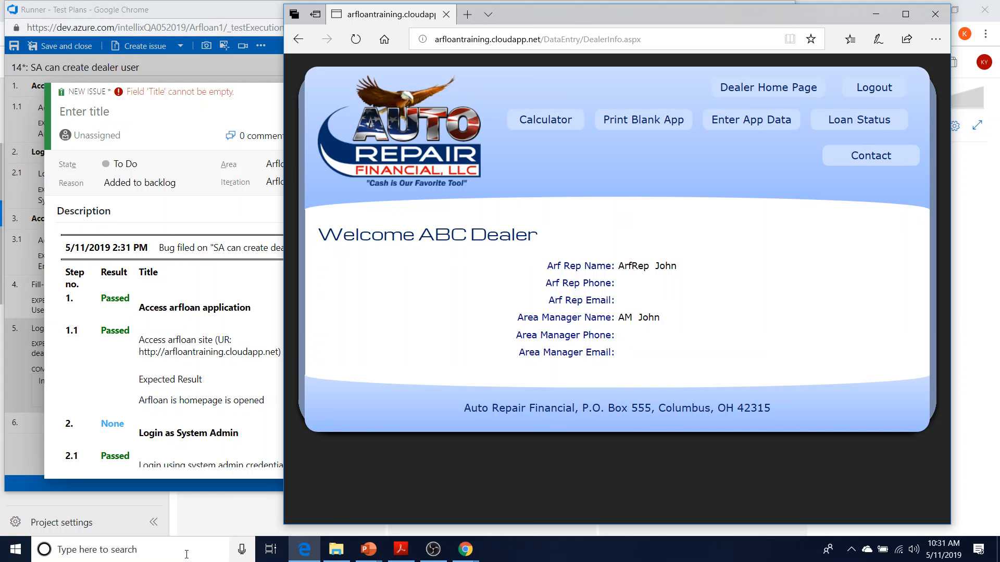
# Snip the Welcome ABC Dealer page with Snipping Tool and copy the capture
pyautogui.click(186, 555)
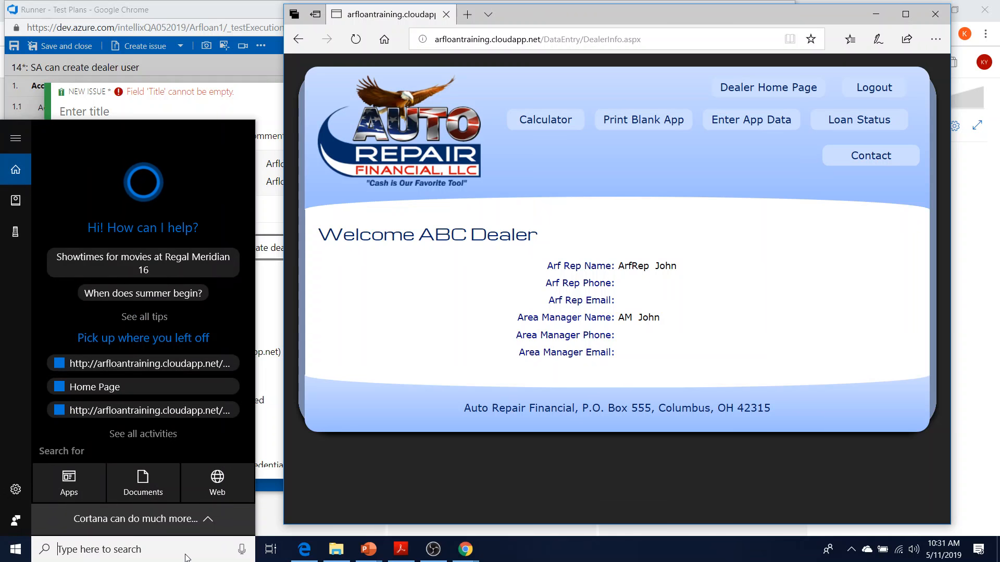
pyautogui.write('snippin')
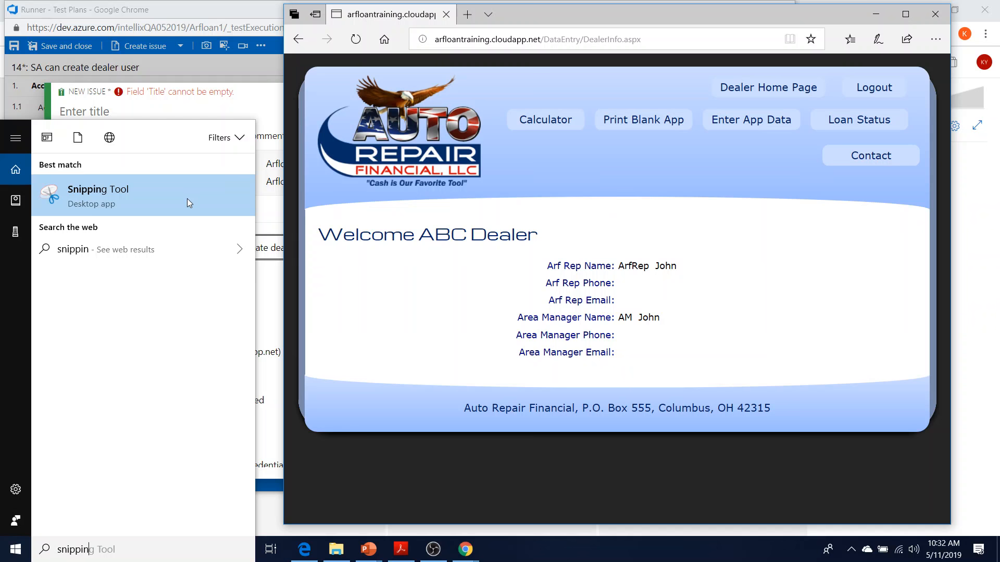
pyautogui.write('g')
pyautogui.click(188, 202)
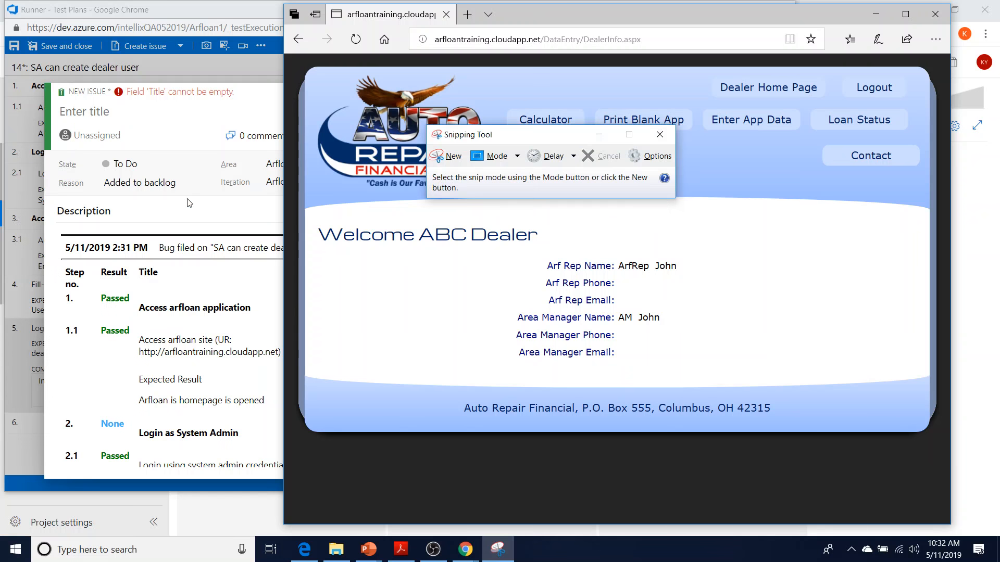
pyautogui.click(452, 156)
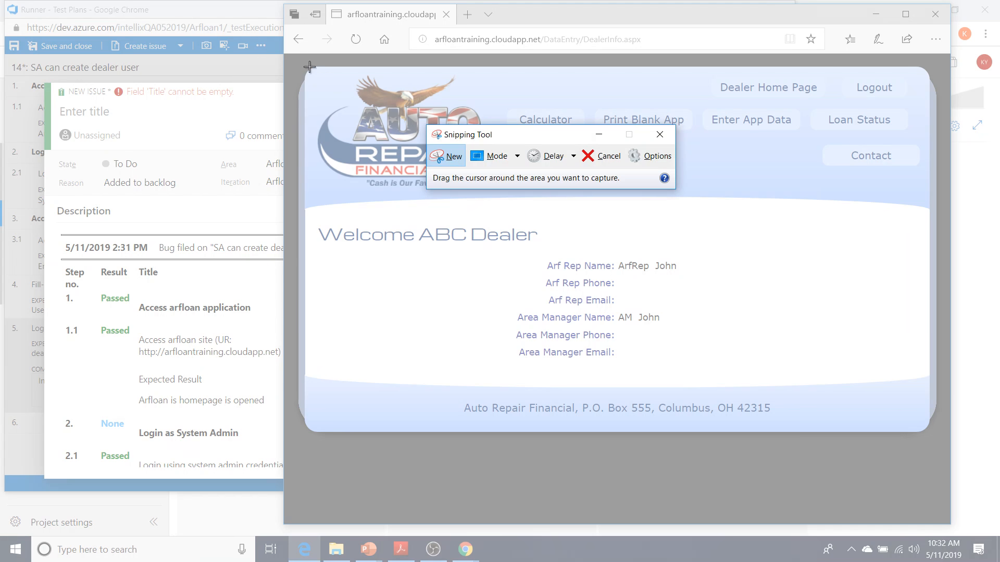
pyautogui.moveTo(303, 60); pyautogui.dragTo(943, 462)
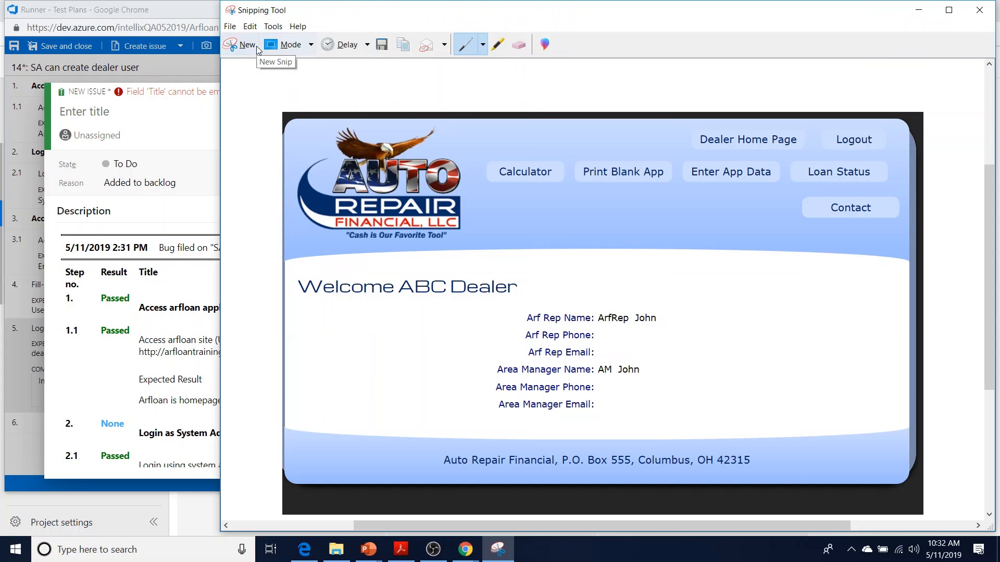
pyautogui.click(415, 48)
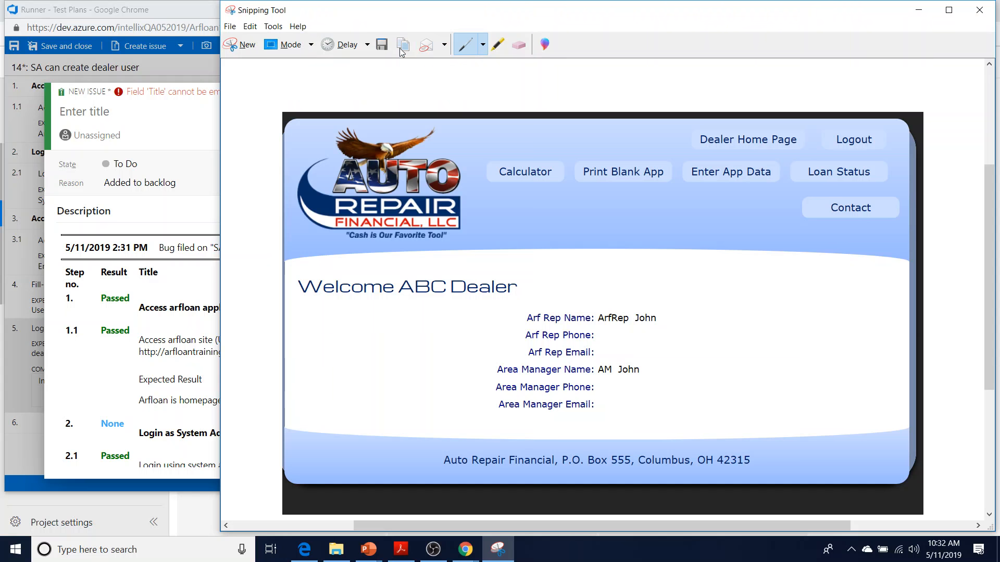
pyautogui.hotkey('alt', 'Tab')
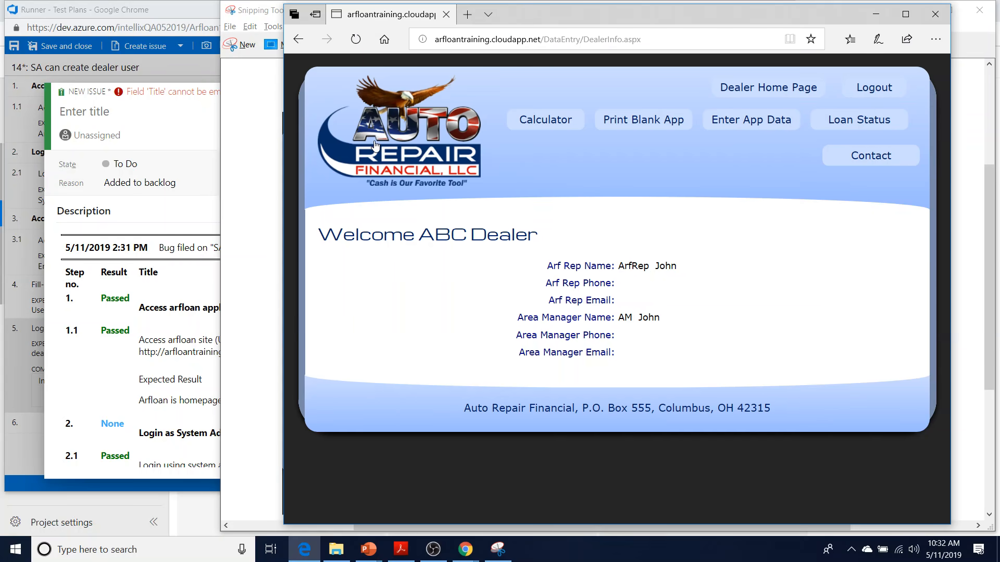
# Paste the dealer page screenshot at the top of the new issue's description
pyautogui.click(176, 135)
pyautogui.scroll(-10, 219, 344)
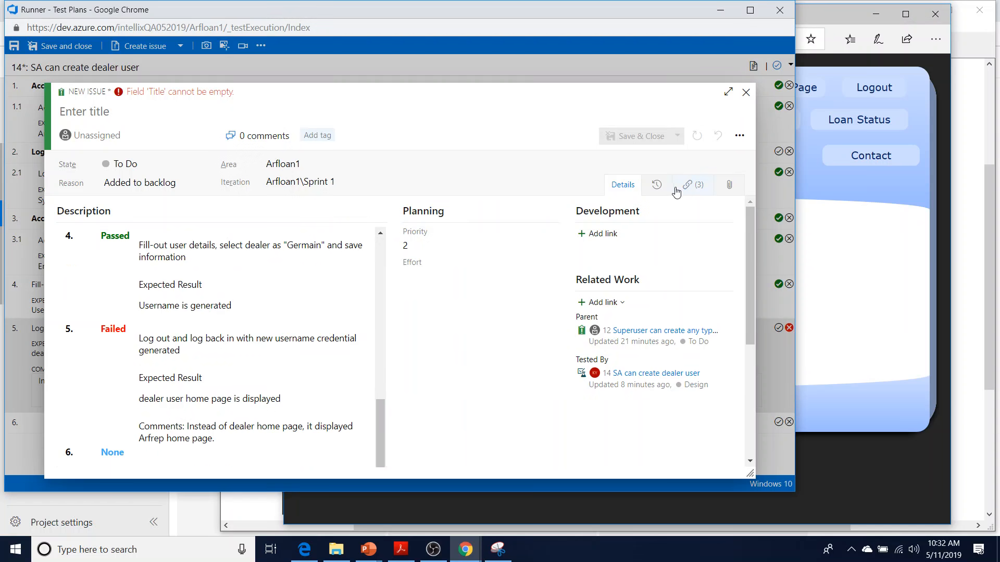
pyautogui.scroll(10, 219, 242)
pyautogui.click(130, 233)
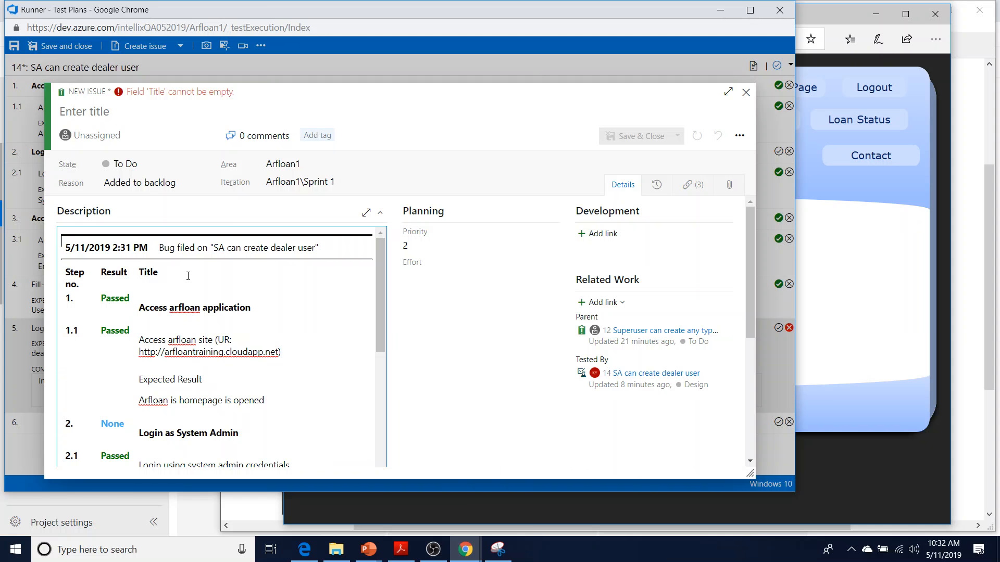
pyautogui.press('Return')
pyautogui.press('Return')
pyautogui.press('Return')
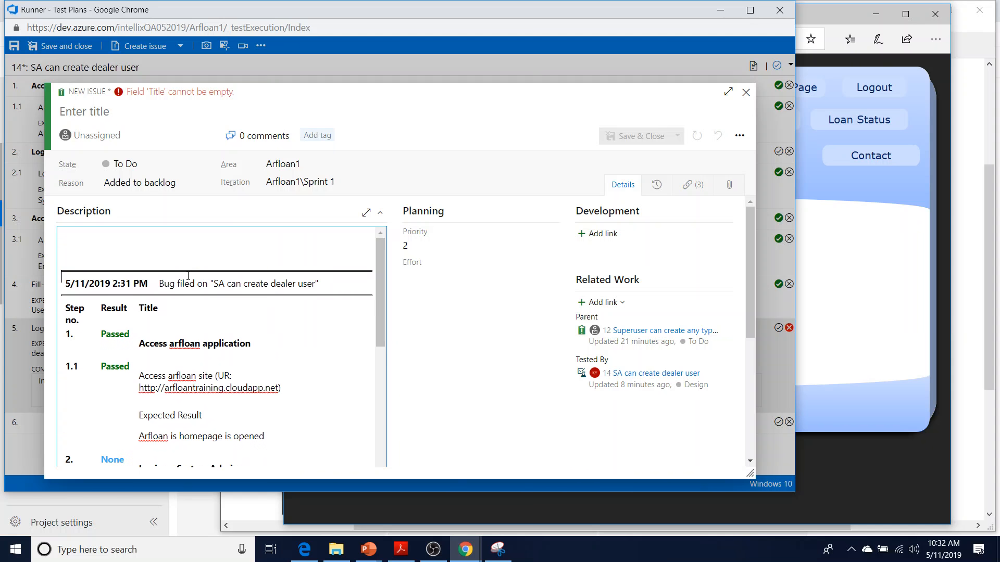
pyautogui.hotkey('ctrl', 'v')
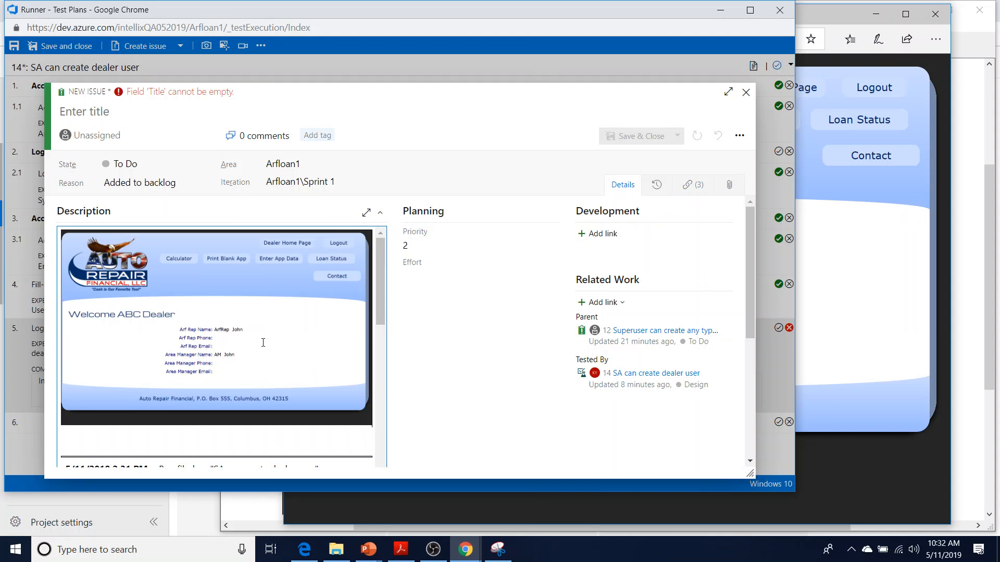
# Begin the text 'Fa' below the pasted screenshot, then go to the empty title field
pyautogui.scroll(-10, 261, 342)
pyautogui.scroll(-2, 264, 342)
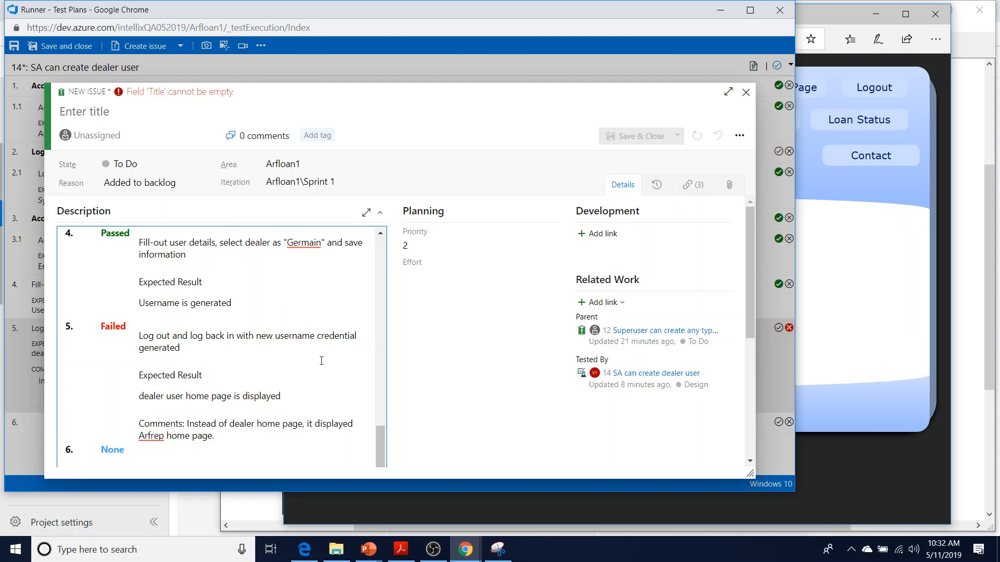
pyautogui.moveTo(383, 429); pyautogui.dragTo(367, 245)
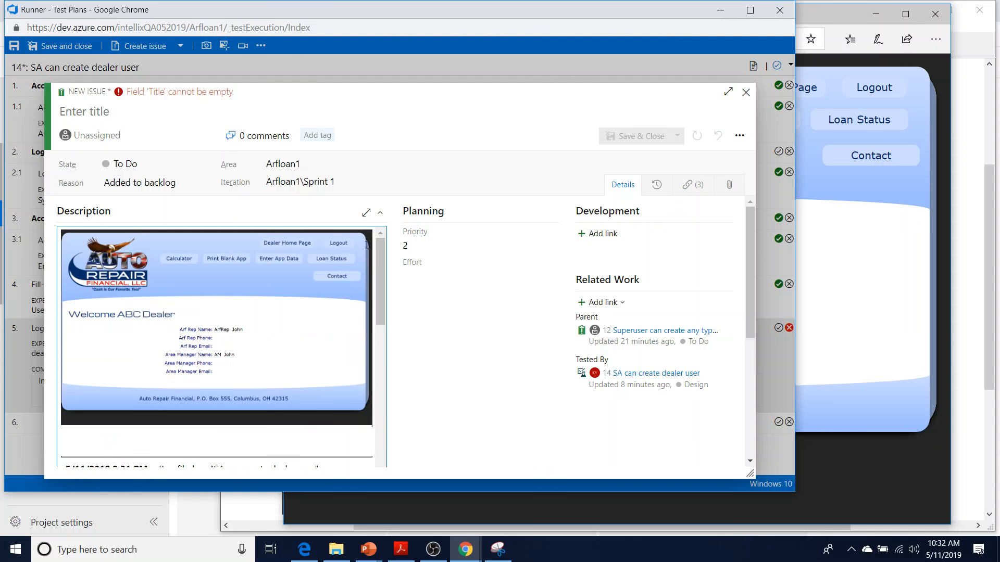
pyautogui.click(188, 109)
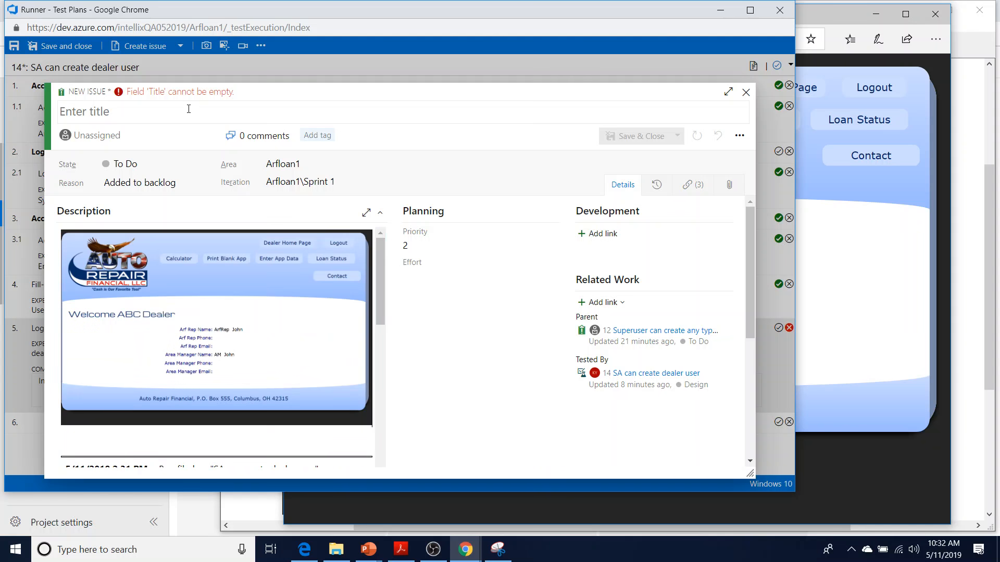
pyautogui.write('Fa')
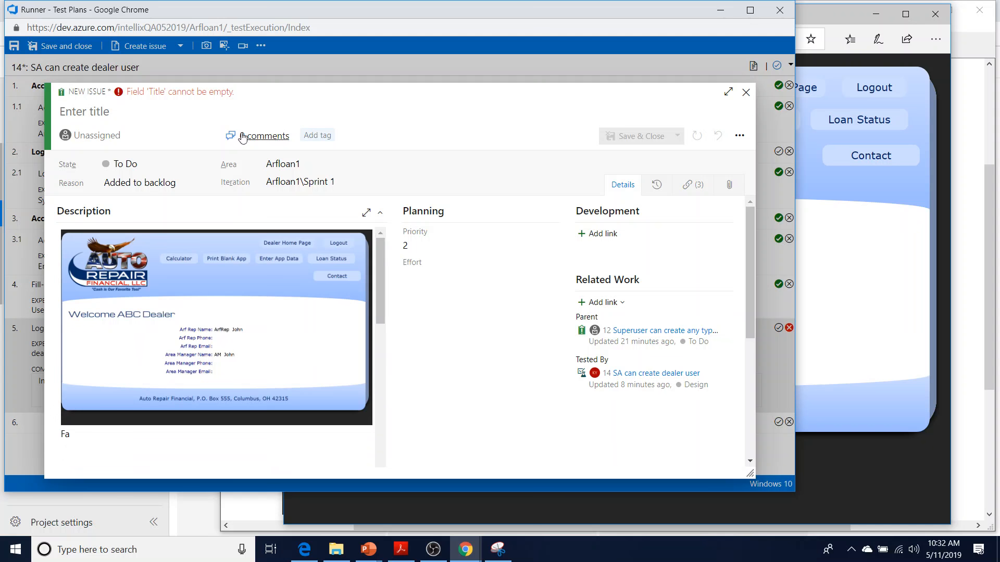
pyautogui.click(100, 119)
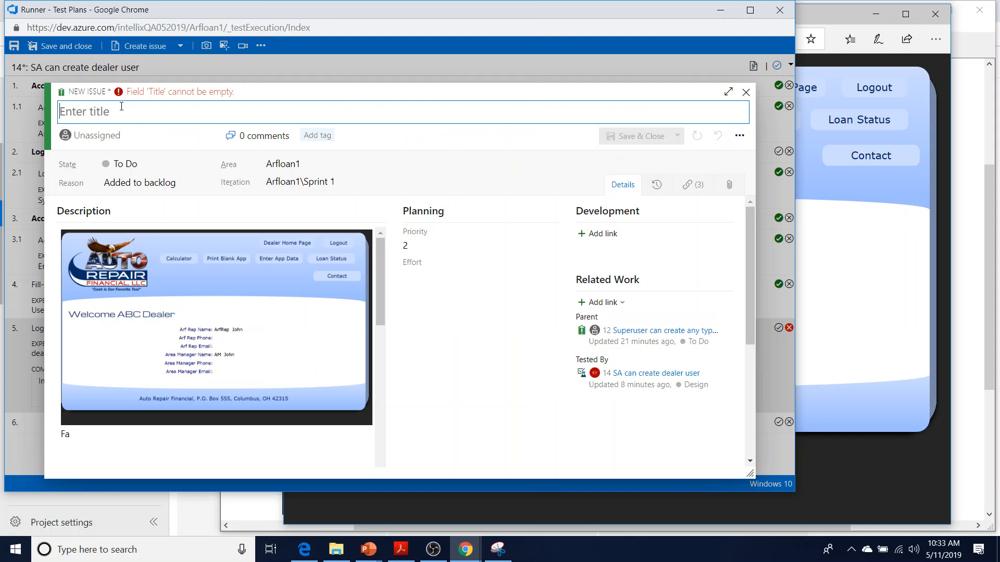
# Title the issue 'Wrong home page is displayed after logging in', fix the spelling, and save it
pyautogui.write('Wrong h')
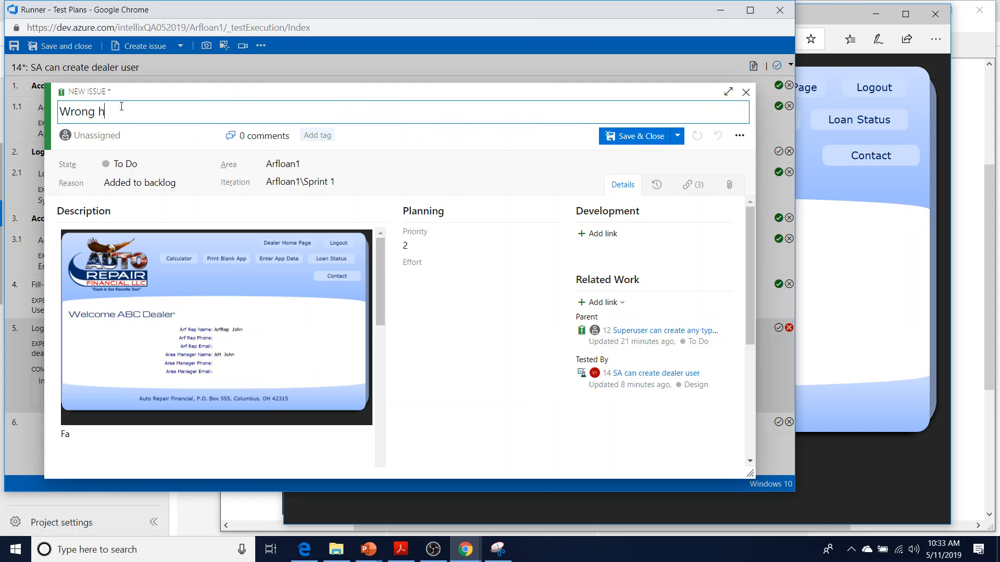
pyautogui.write('ome page is disaplyed af')
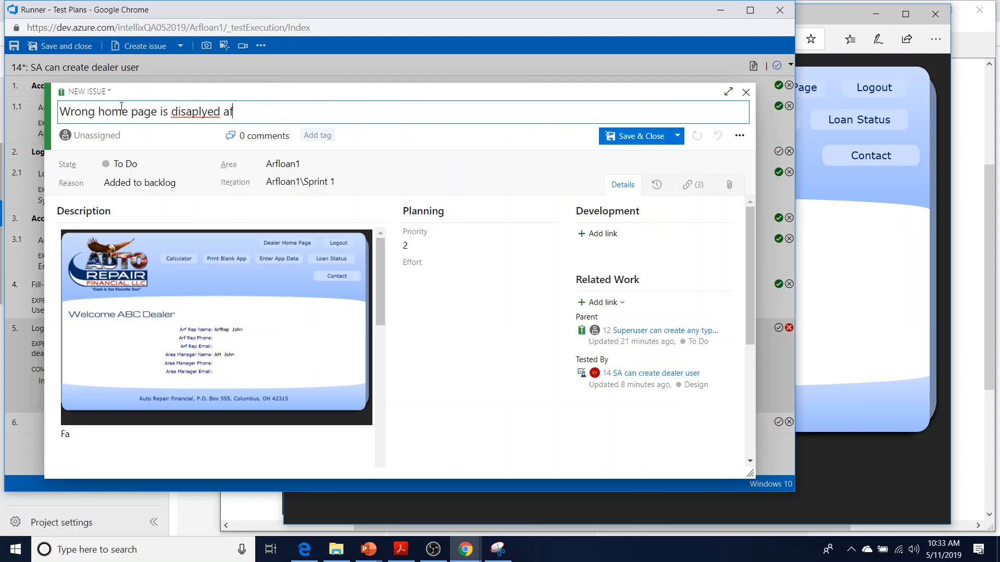
pyautogui.write('ter logging in')
pyautogui.rightClick(208, 111)
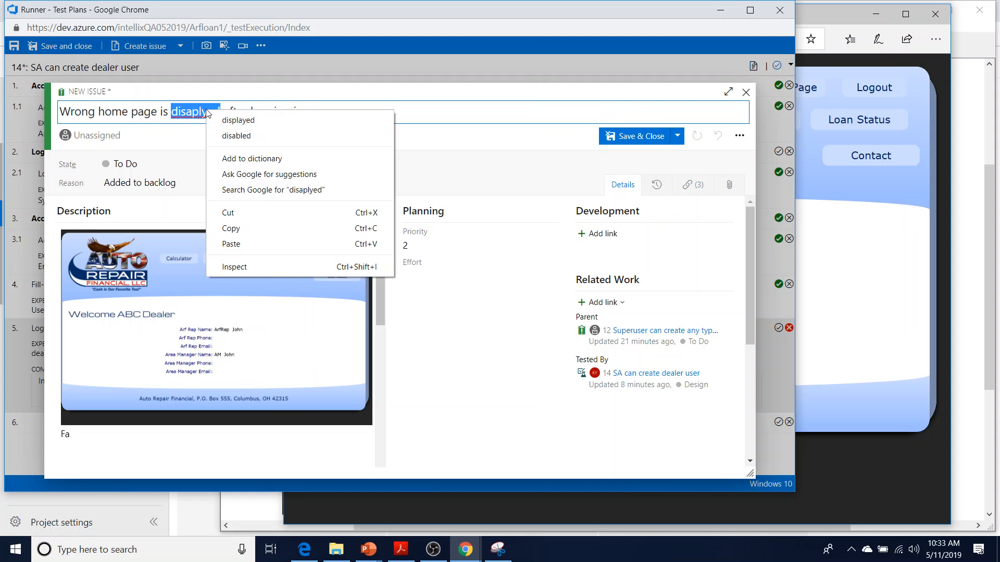
pyautogui.click(229, 117)
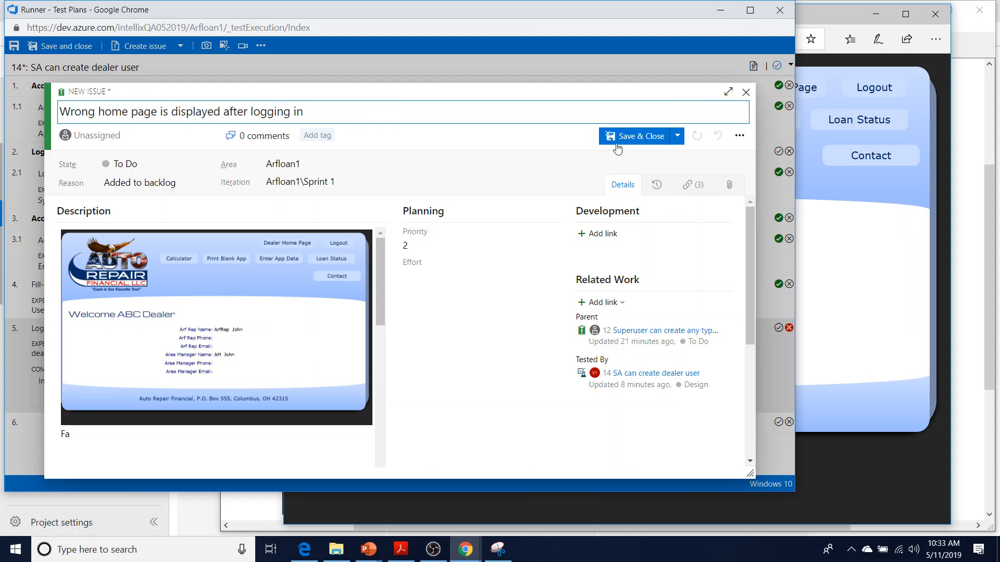
pyautogui.click(622, 136)
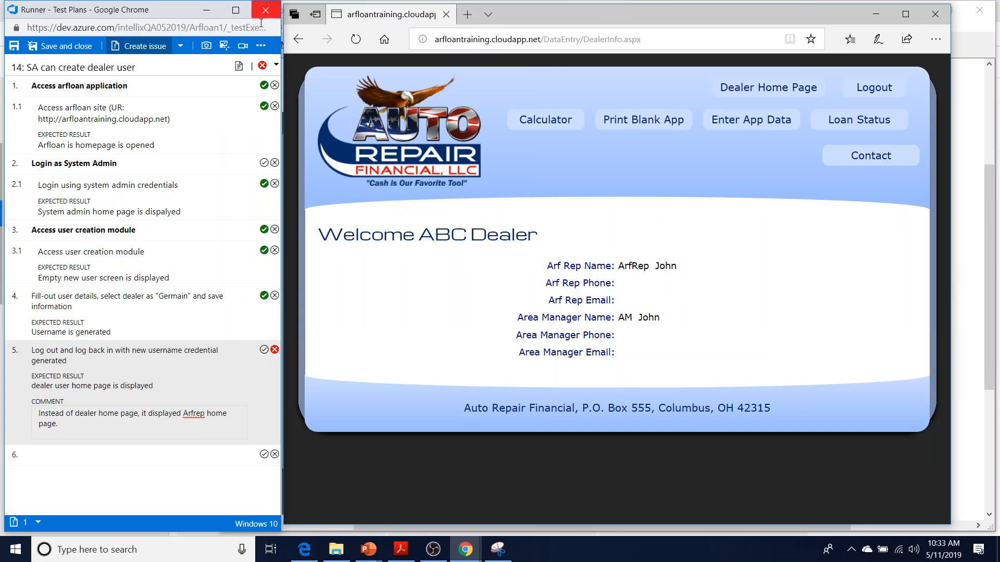
# Save and close the test run, then close Edge and discard the unsaved snip to reveal issue 24 in To Do
pyautogui.click(55, 48)
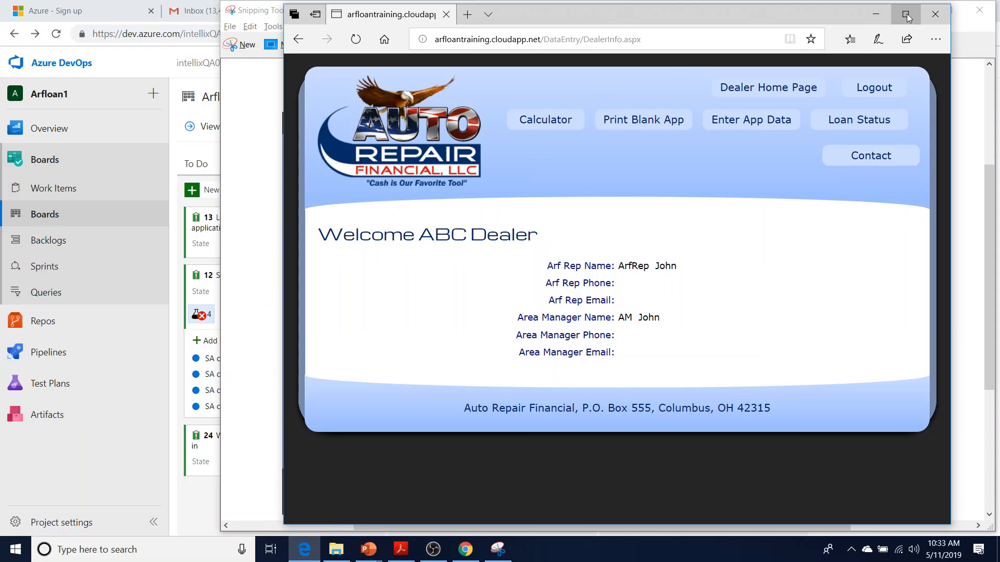
pyautogui.click(930, 19)
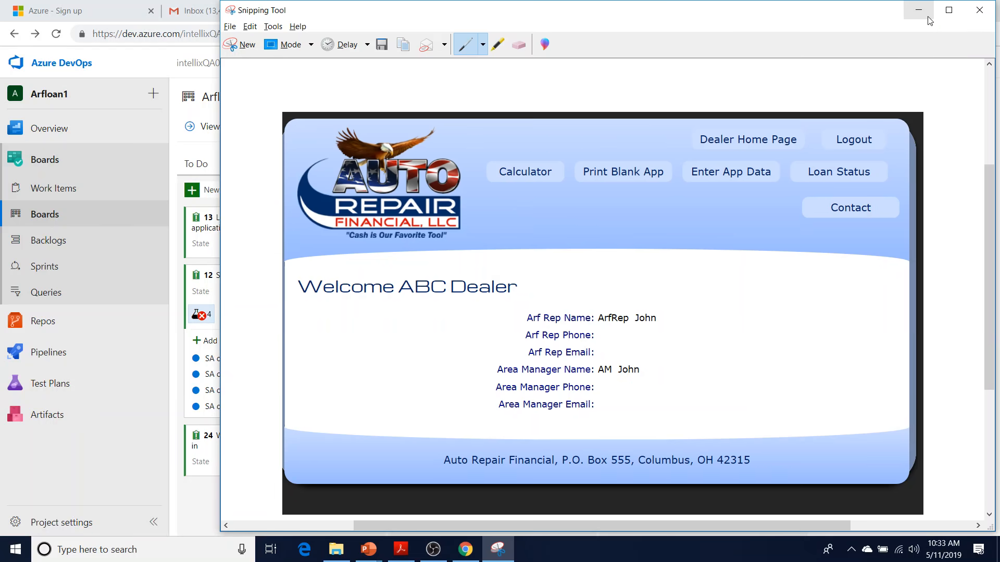
pyautogui.click(979, 10)
pyautogui.click(661, 282)
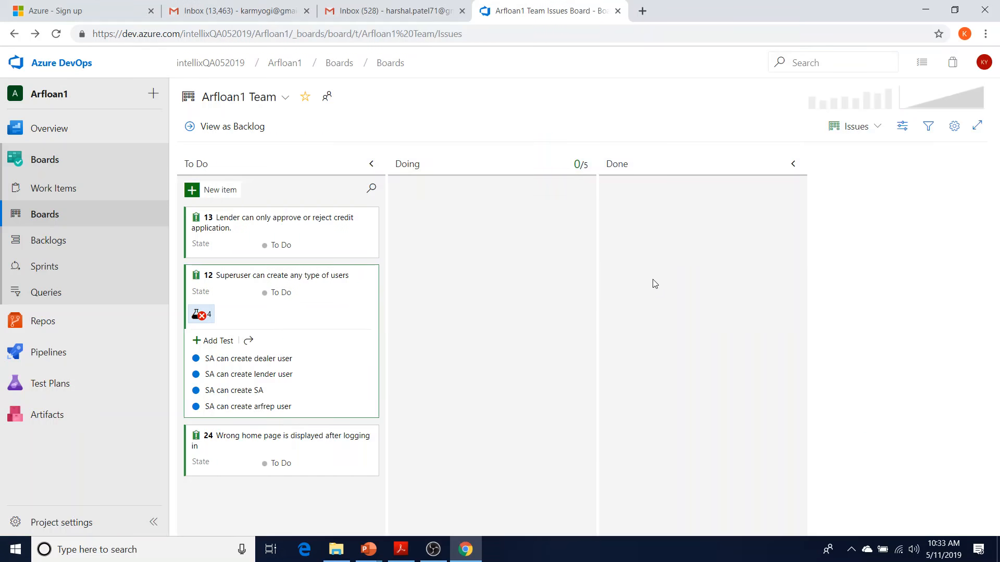
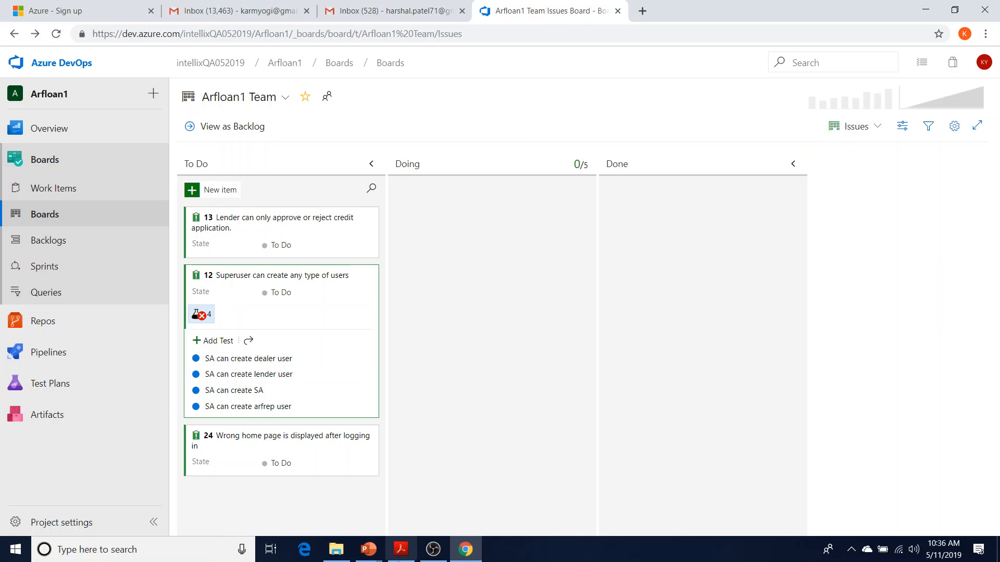
# Launch Notepad from Windows search and type line '1) Create account in Azure Devops for accesing TFS/VSTS'
pyautogui.click(173, 550)
pyautogui.write('notepad')
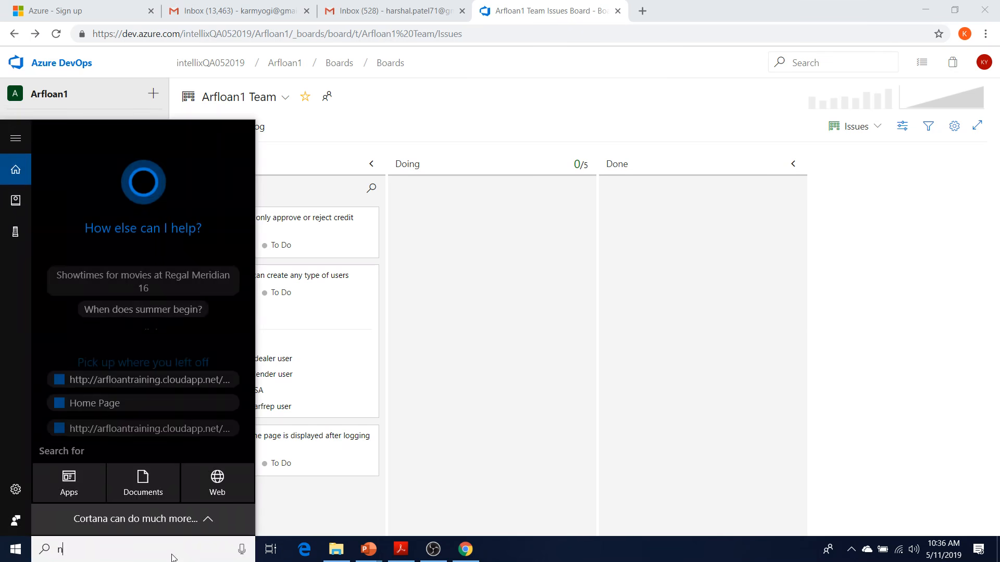
pyautogui.press('Return')
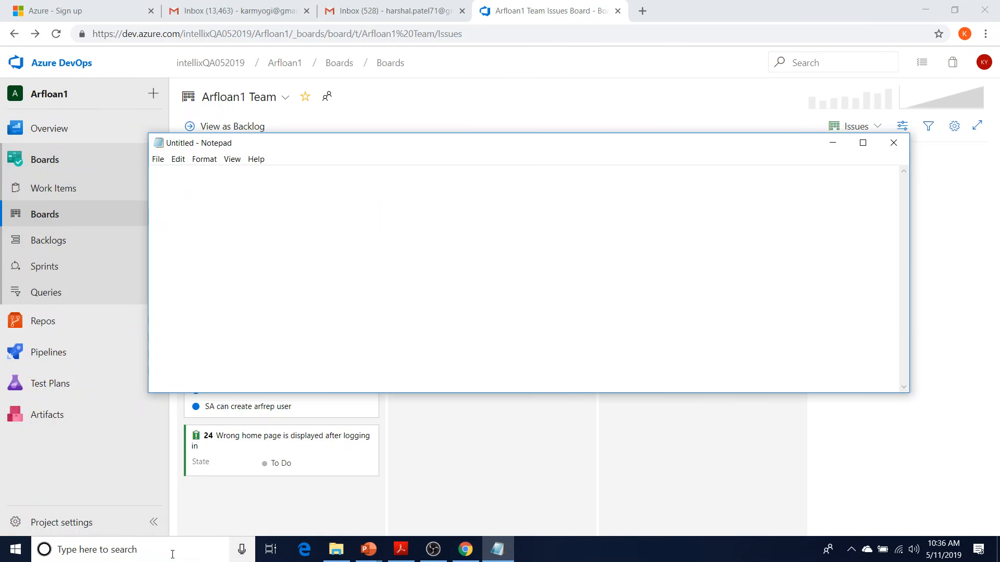
pyautogui.write('1) ')
pyautogui.write('Log')
pyautogui.press('BackSpace')
pyautogui.press('BackSpace')
pyautogui.press('BackSpace')
pyautogui.write('Create account in Azure ')
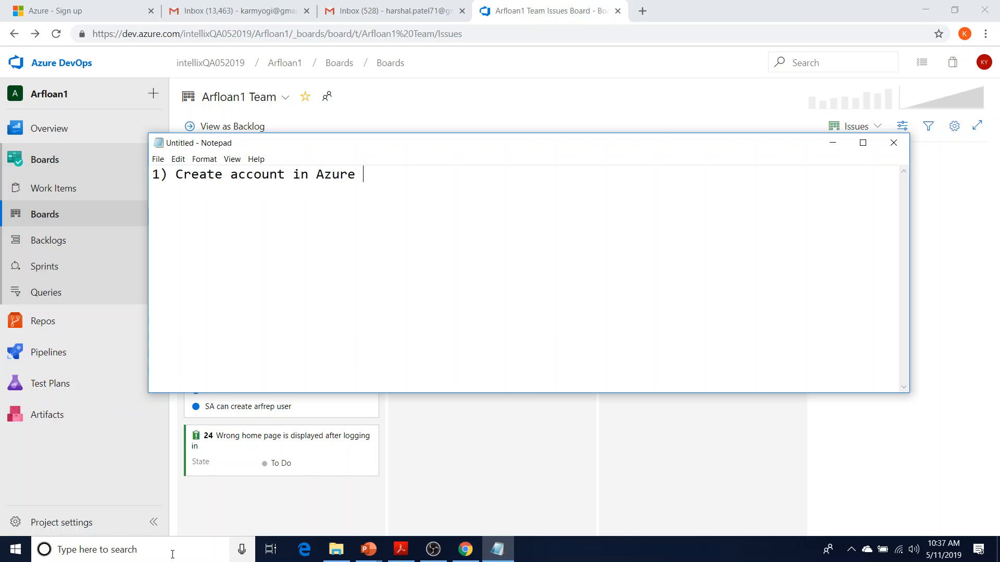
pyautogui.write('Devops for accsing TF')
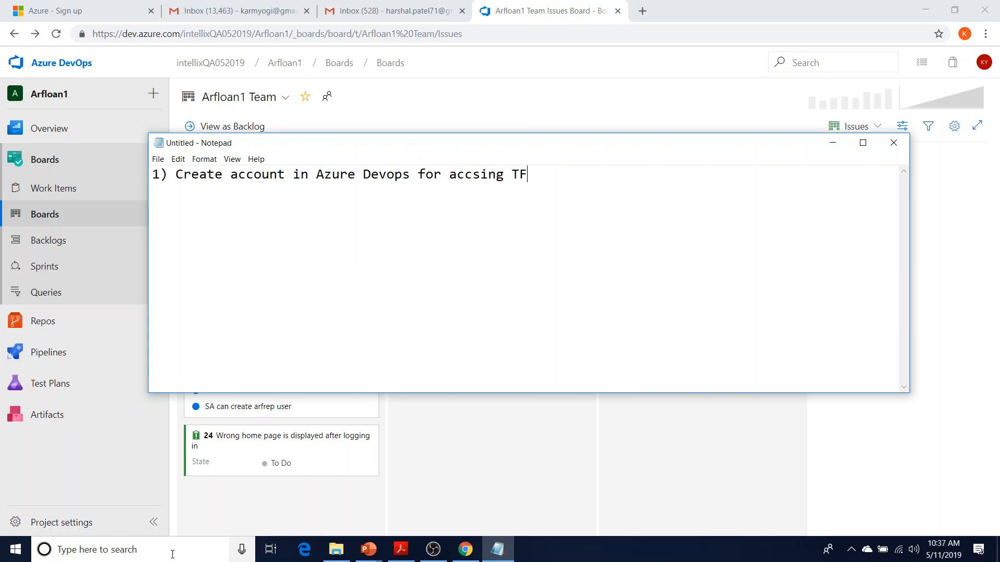
pyautogui.press('BackSpace')
pyautogui.press('BackSpace')
pyautogui.press('BackSpace')
pyautogui.press('BackSpace')
pyautogui.press('BackSpace')
pyautogui.press('BackSpace')
pyautogui.press('BackSpace')
pyautogui.write('esing TFS/VSTS')
# Search Google in a new Chrome tab for 'azure devops vsts'
pyautogui.click(642, 11)
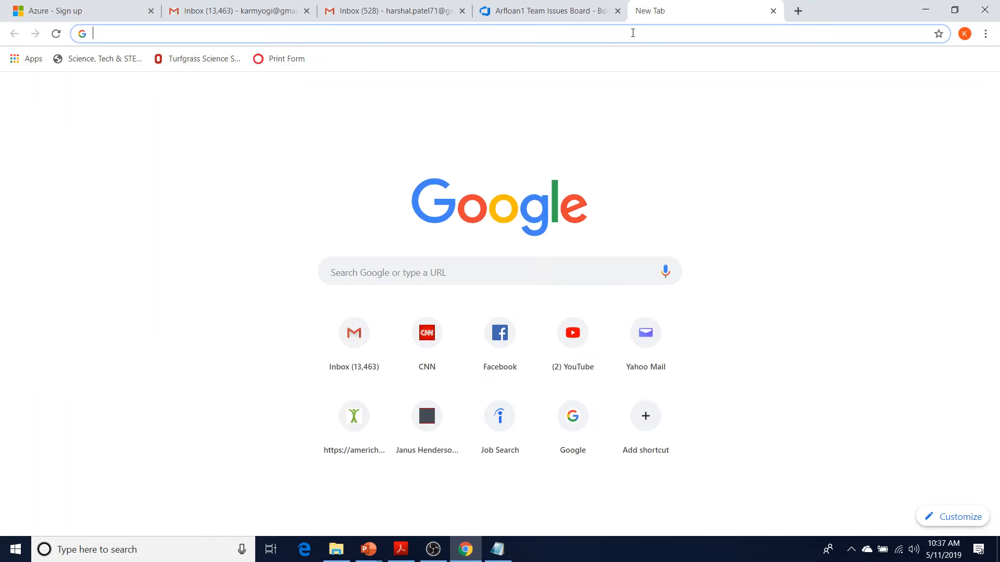
pyautogui.write('az')
pyautogui.press('Return')
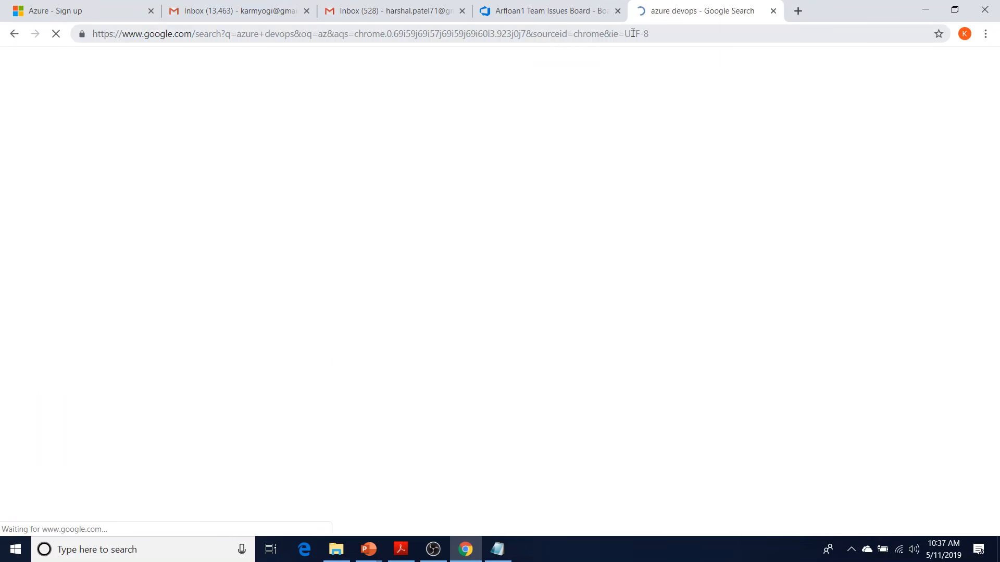
pyautogui.scroll(-1, 385, 273)
pyautogui.scroll(1, 385, 273)
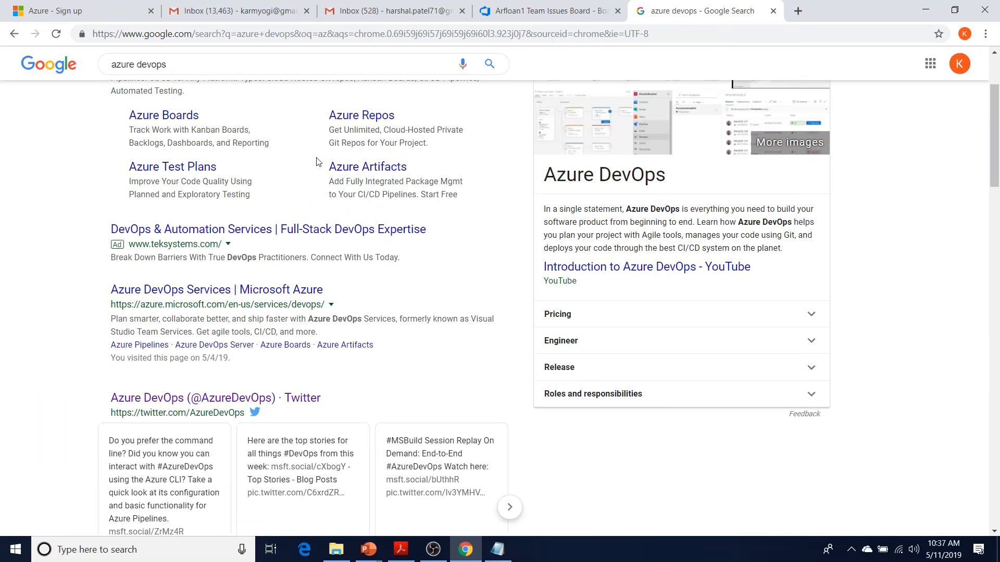
pyautogui.click(297, 72)
pyautogui.write('vsts')
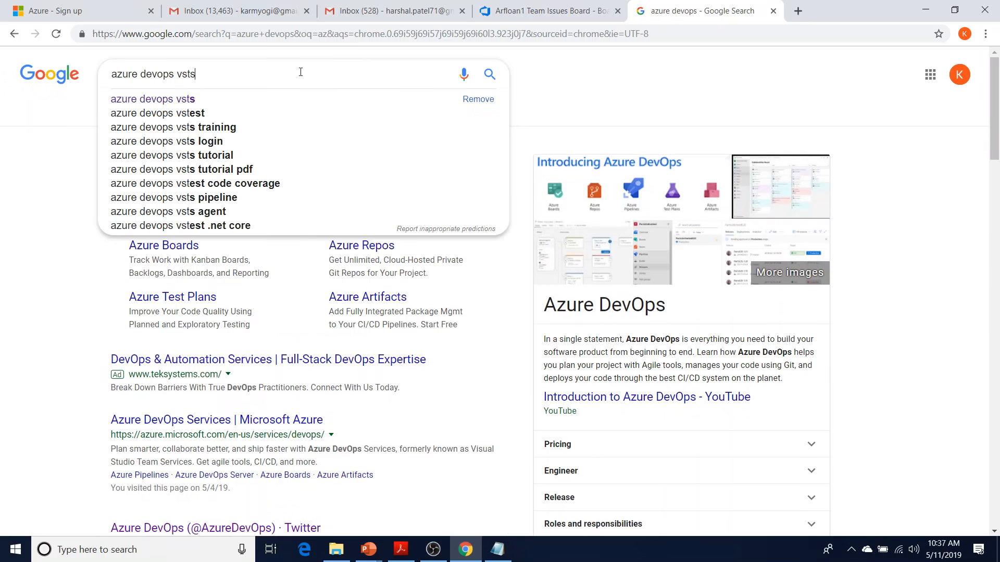
pyautogui.press('Return')
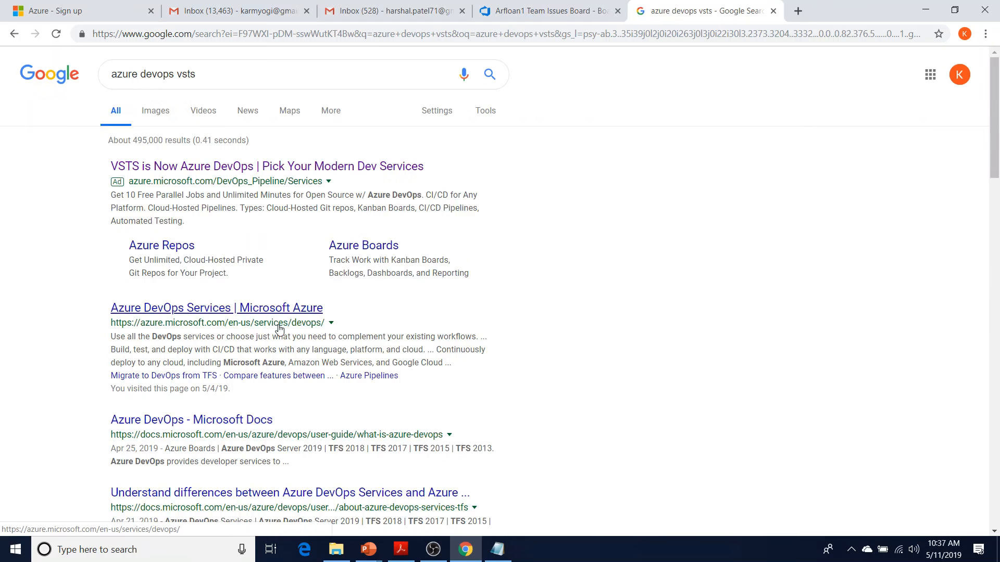
# Open the Azure DevOps Services result and copy its web address for the checklist
pyautogui.click(278, 315)
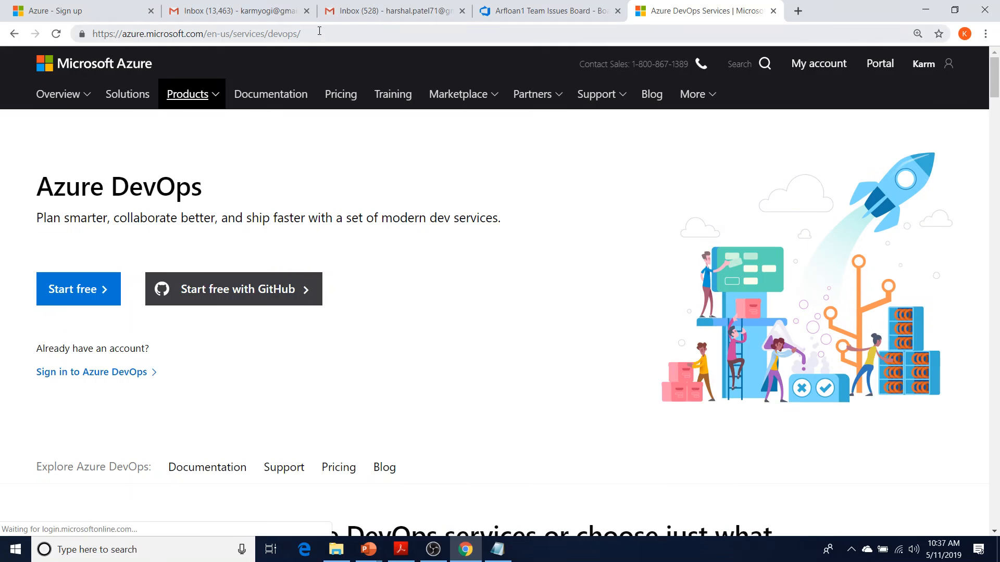
pyautogui.click(321, 37)
pyautogui.hotkey('ctrl', 'c')
pyautogui.click(497, 550)
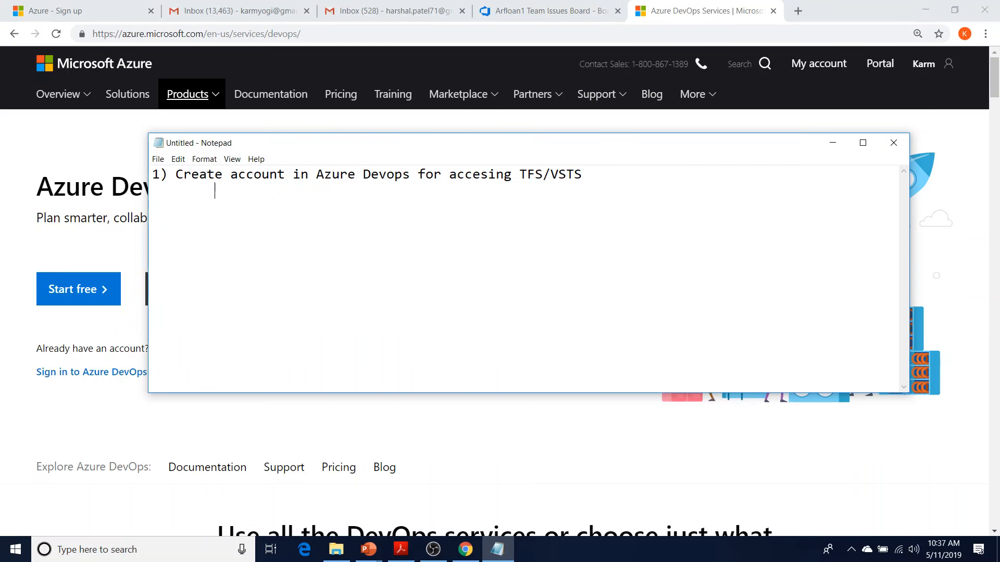
# Paste the DevOps URL under step 1 and add '2) After you log in --> Create new Project Arfloan'
pyautogui.hotkey('ctrl', 'v')
pyautogui.write('2')
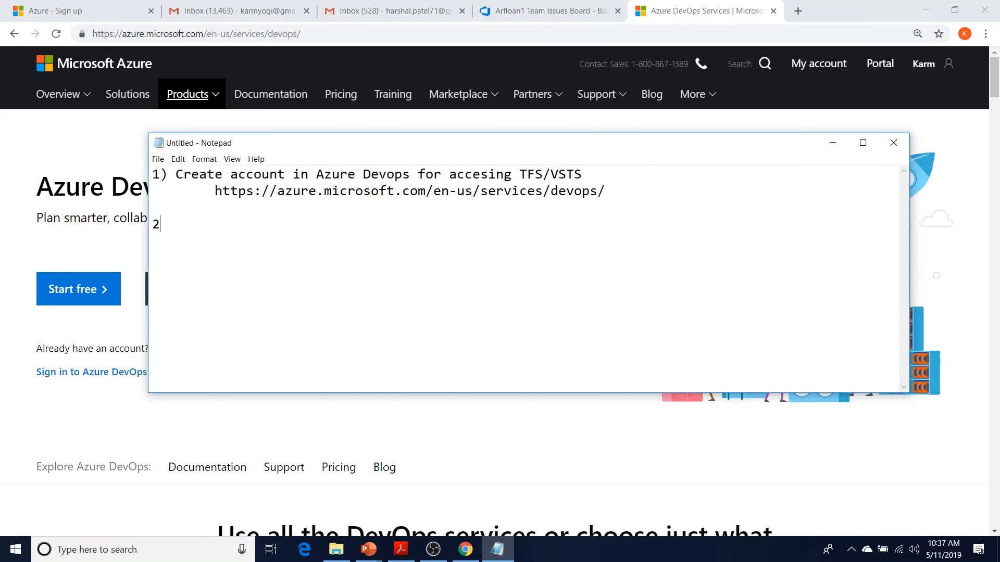
pyautogui.write(') After you log in --')
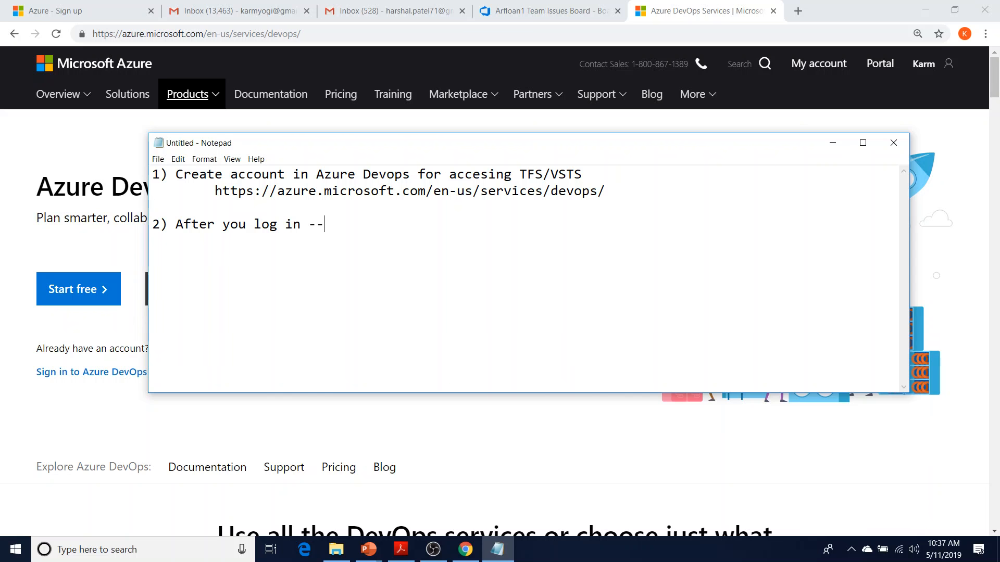
pyautogui.write('> Create new Pr')
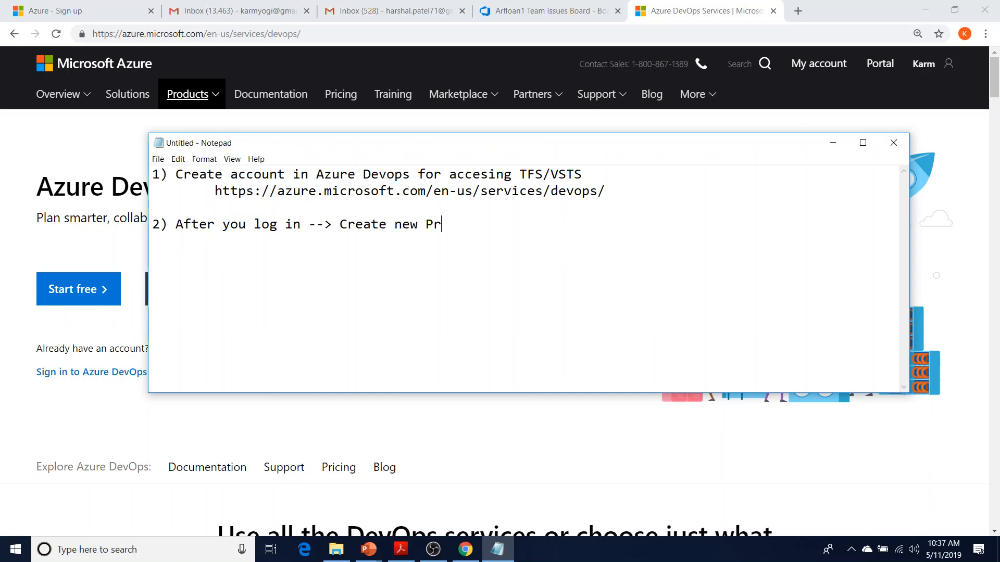
pyautogui.write('oject (Arfloan)')
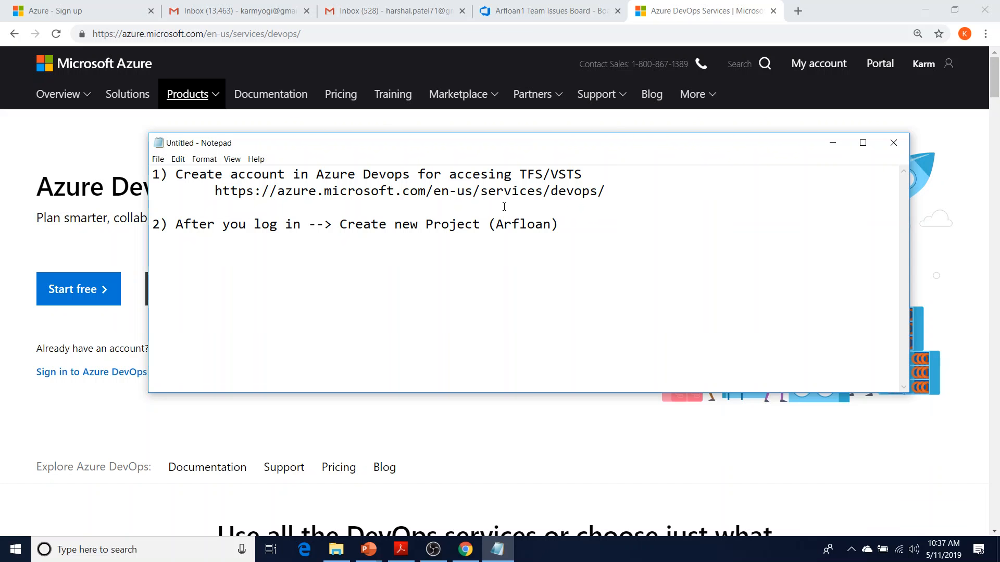
pyautogui.press('BackSpace')
pyautogui.write('as')
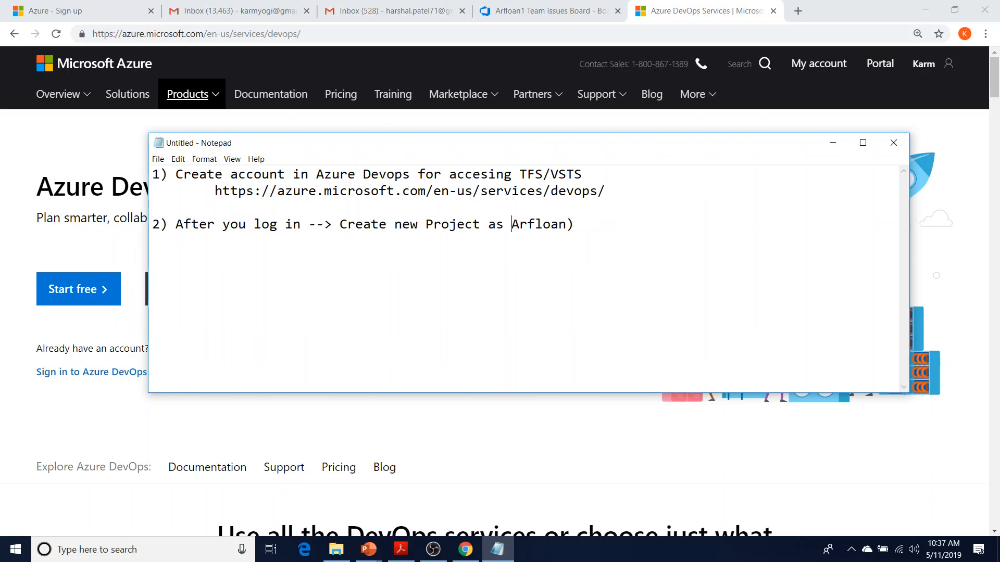
pyautogui.press('BackSpace')
# Add step 3, 'Look at Boards menu on left and click on "Board"', and begin steps 4 and 5
pyautogui.press('Return')
pyautogui.press('Return')
pyautogui.write('3) Access Board')
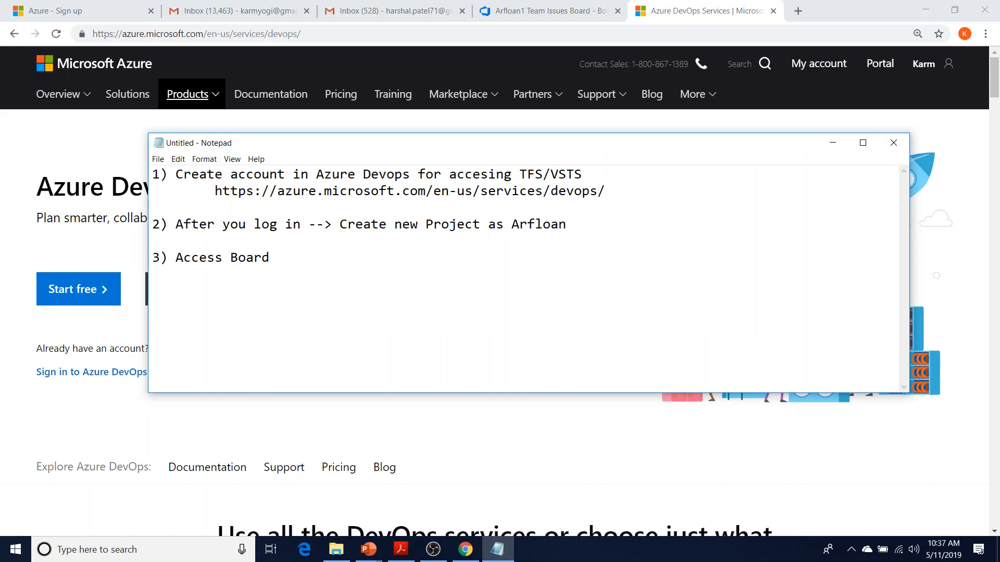
pyautogui.press('BackSpace')
pyautogui.press('BackSpace')
pyautogui.press('BackSpace')
pyautogui.press('BackSpace')
pyautogui.press('BackSpace')
pyautogui.press('BackSpace')
pyautogui.press('BackSpace')
pyautogui.press('BackSpace')
pyautogui.press('BackSpace')
pyautogui.press('BackSpace')
pyautogui.press('BackSpace')
pyautogui.press('BackSpace')
pyautogui.write('Look at B')
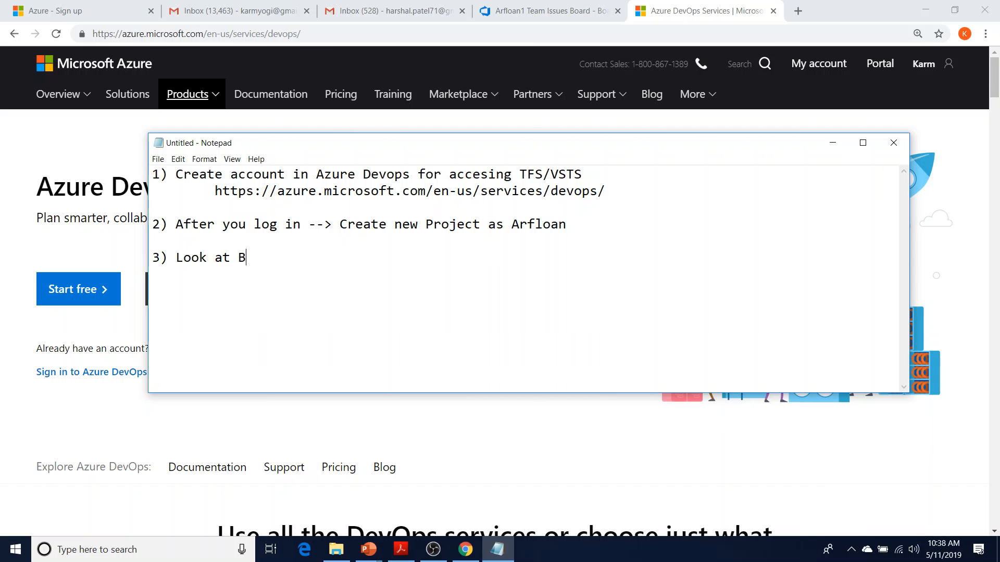
pyautogui.write('oard menu on left and click')
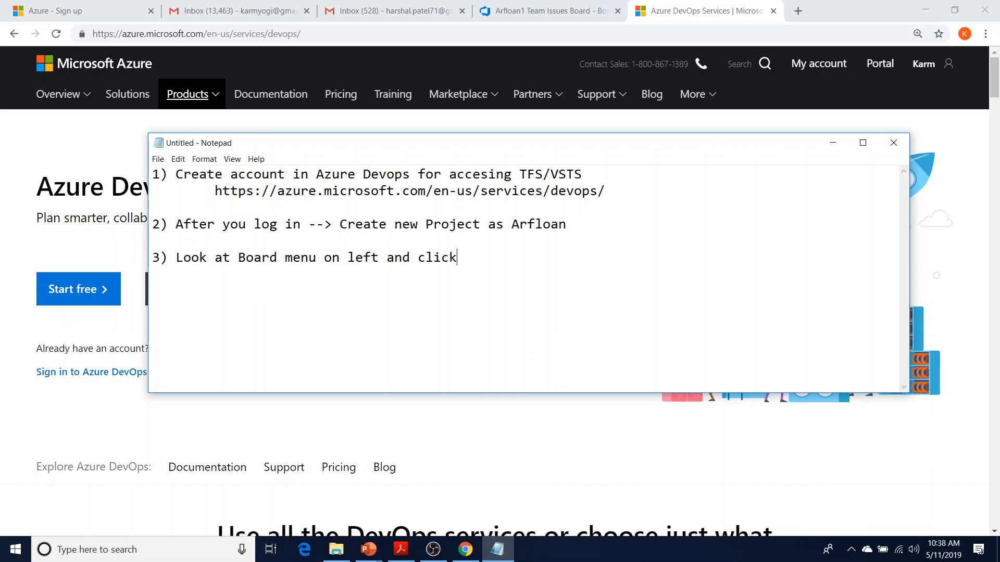
pyautogui.write(' on "Board"')
pyautogui.click(277, 257)
pyautogui.write('s')
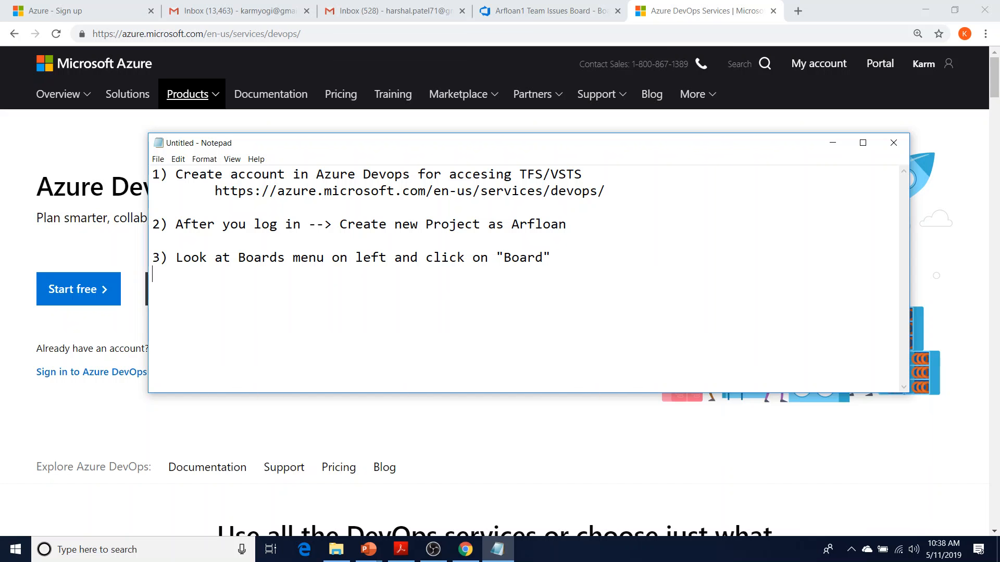
pyautogui.write('4) Create 6 user  storie')
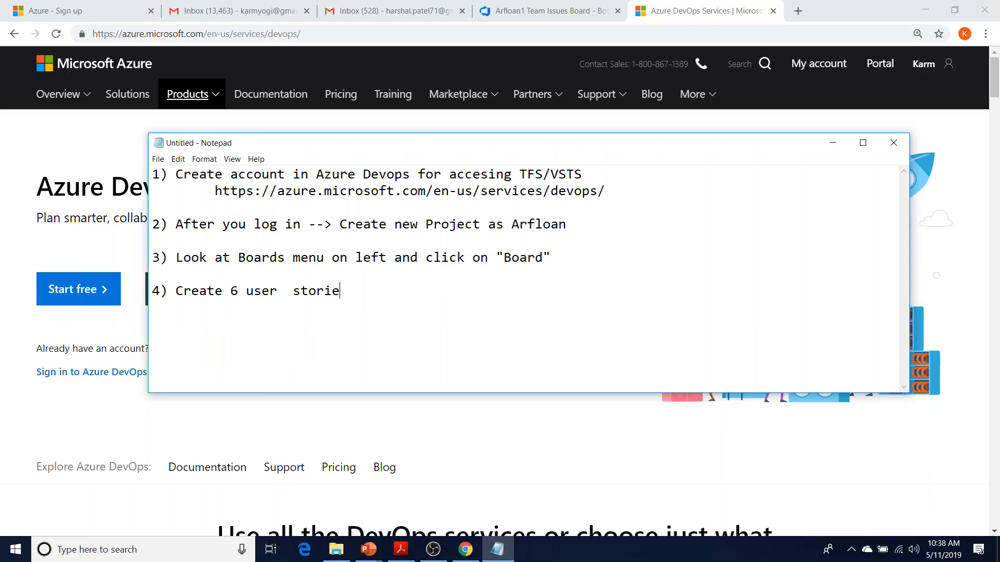
pyautogui.write('s thats given ')
pyautogui.write('for homework')
pyautogui.write('5) Create ')
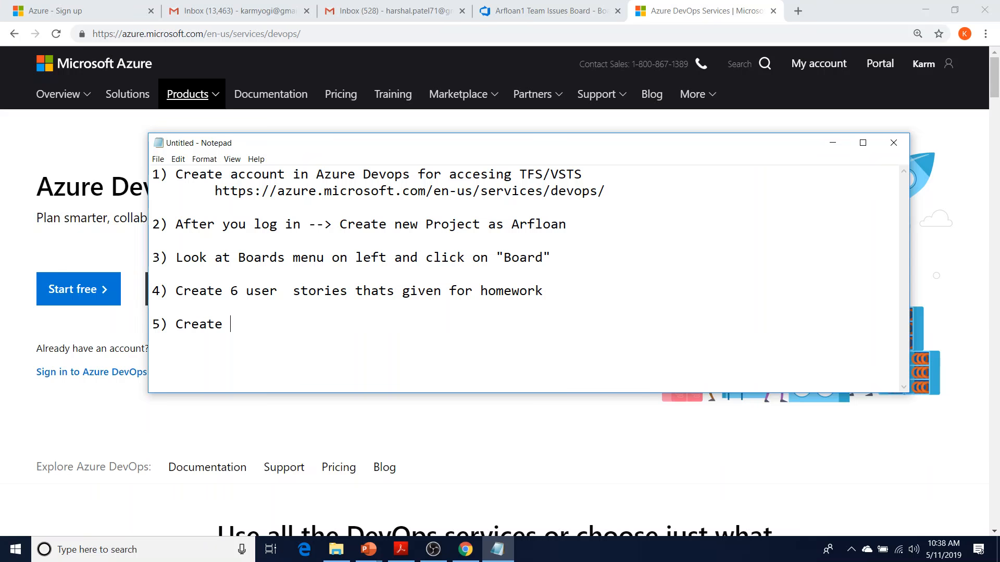
pyautogui.write('at least 6 test cases')
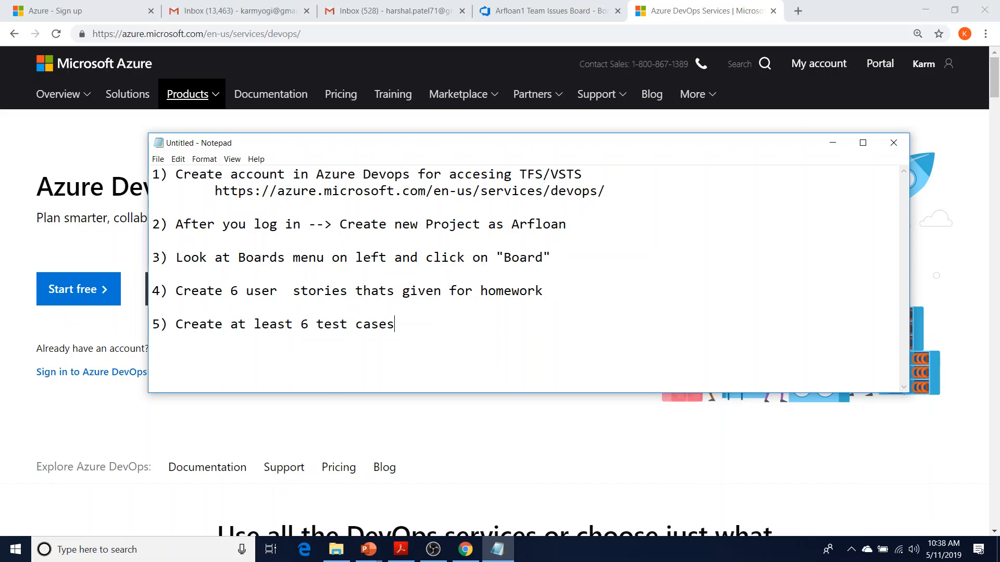
# Finish step 5 with 'least 6 test cases - create shared steps and use them for other test cases' and start '6) Execute test cases'
pyautogui.write('- create shared ste')
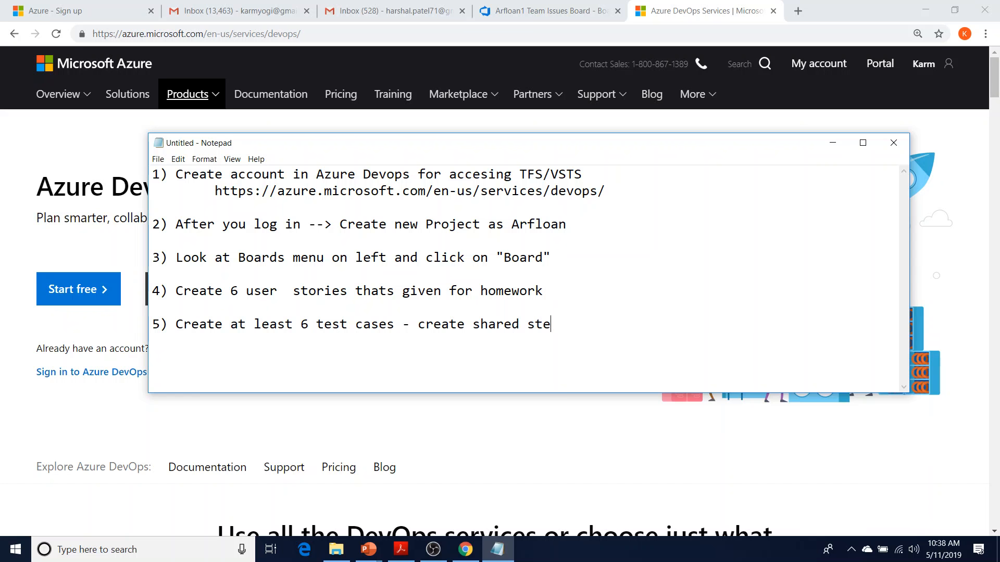
pyautogui.write('ps and use them for oth')
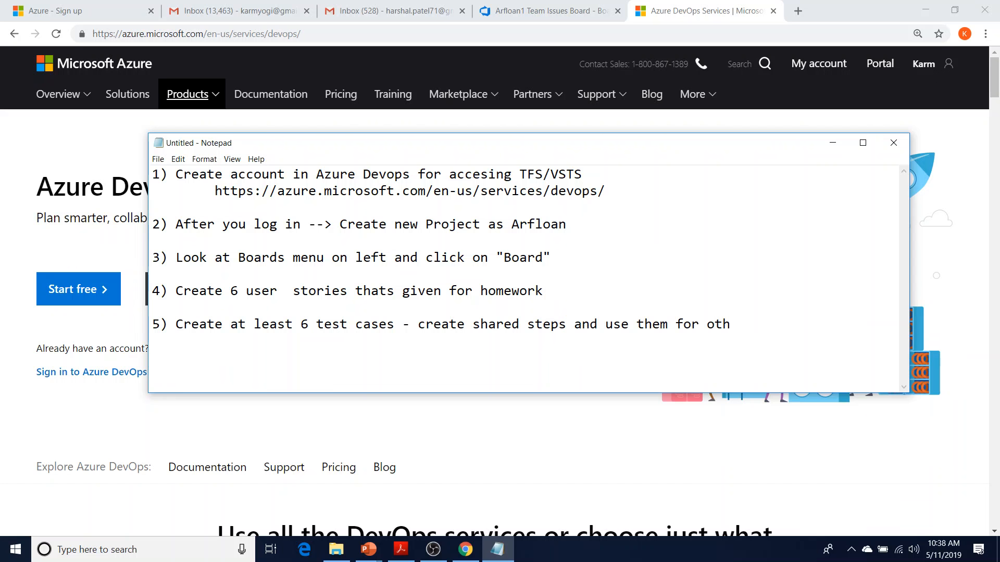
pyautogui.write('er test cases  6) Ex')
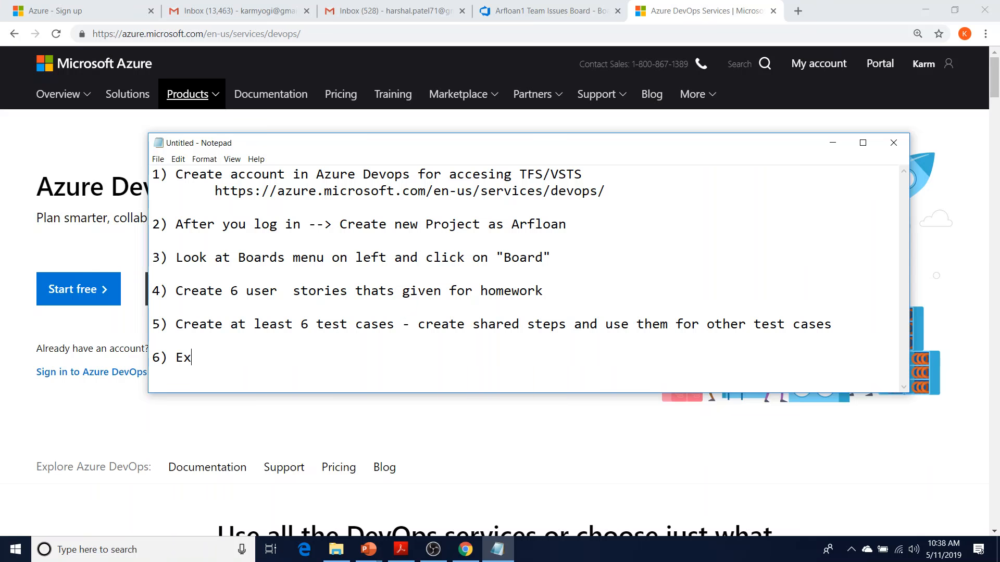
pyautogui.write('ecute test cases')
# Add '7) Create new defect/issue (attach screen shot)' and enlarge Notepad to show all seven steps
pyautogui.press('Return')
pyautogui.write('7) De')
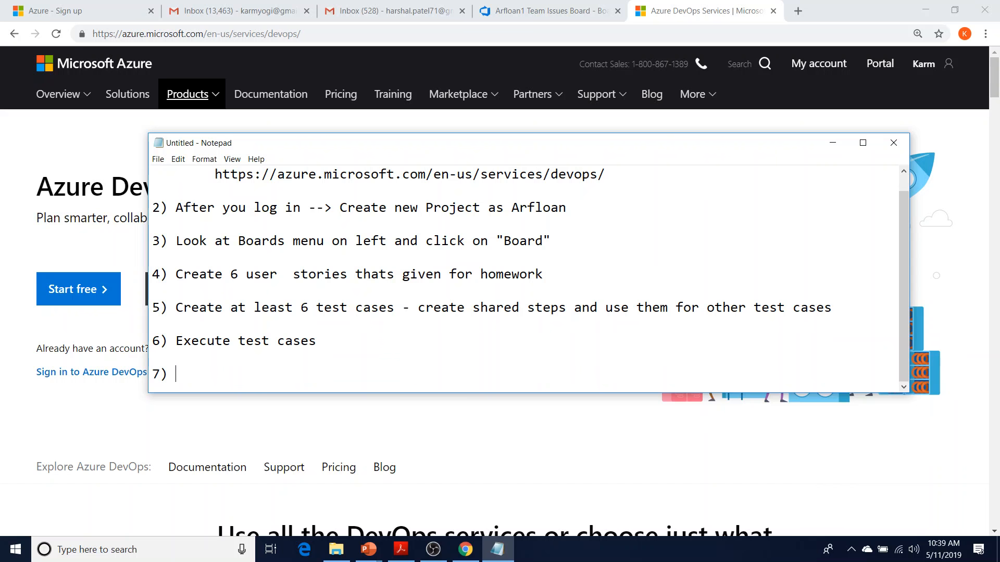
pyautogui.press('BackSpace')
pyautogui.press('BackSpace')
pyautogui.write('reate')
pyautogui.press('BackSpace')
pyautogui.press('BackSpace')
pyautogui.press('BackSpace')
pyautogui.press('BackSpace')
pyautogui.press('BackSpace')
pyautogui.write('Create new def')
pyautogui.press('BackSpace')
pyautogui.write('defec')
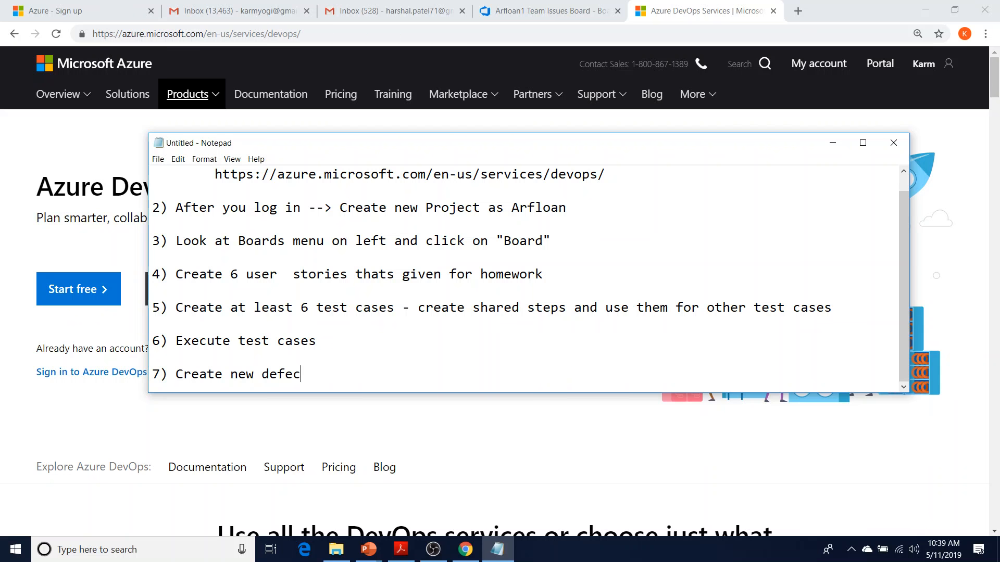
pyautogui.write('t/issue (attach screen shot)')
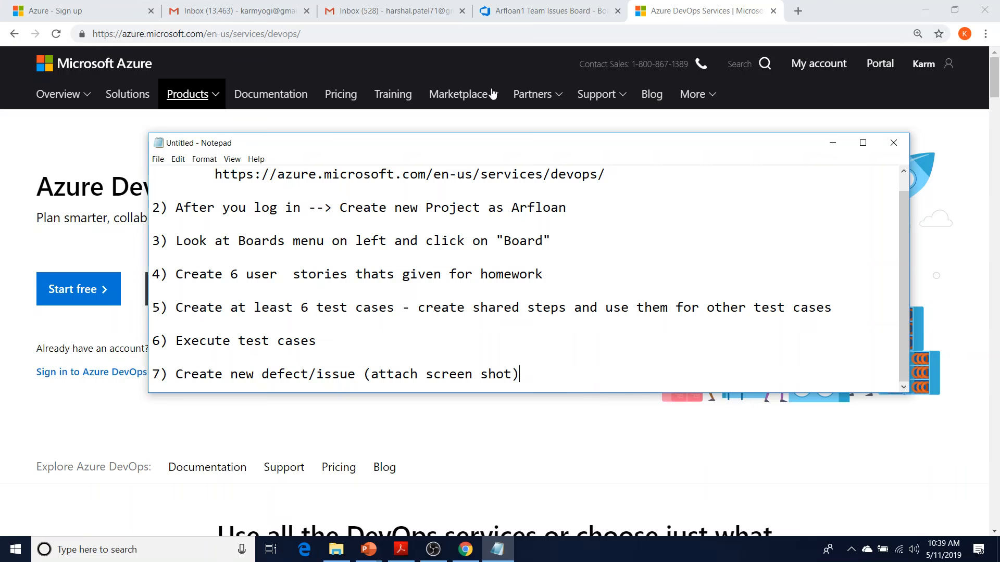
pyautogui.moveTo(491, 133); pyautogui.dragTo(492, 27)
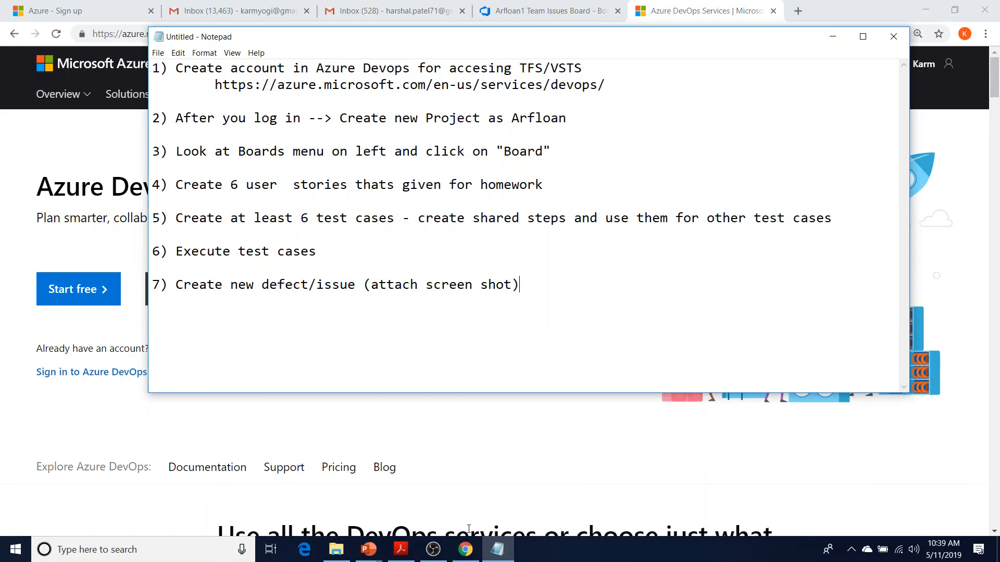
pyautogui.click(434, 550)
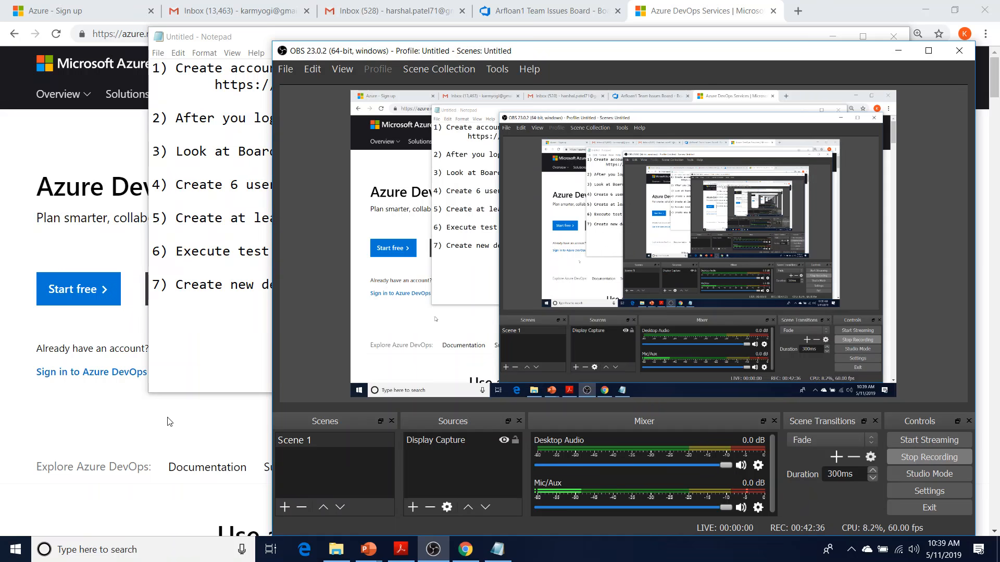
# Move the Notepad checklist down and left over the Azure DevOps page, then return to OBS Studio
pyautogui.click(186, 424)
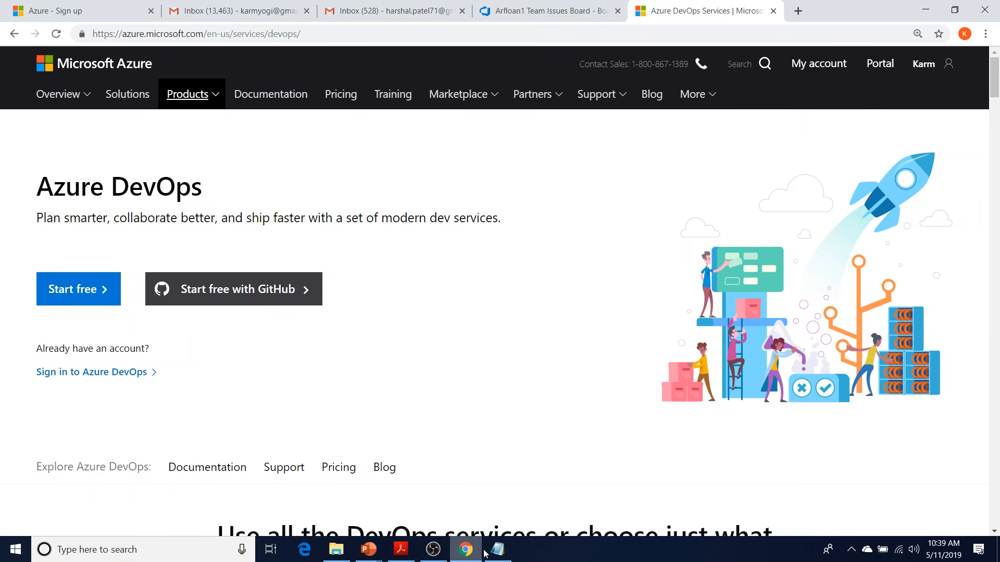
pyautogui.moveTo(497, 549)
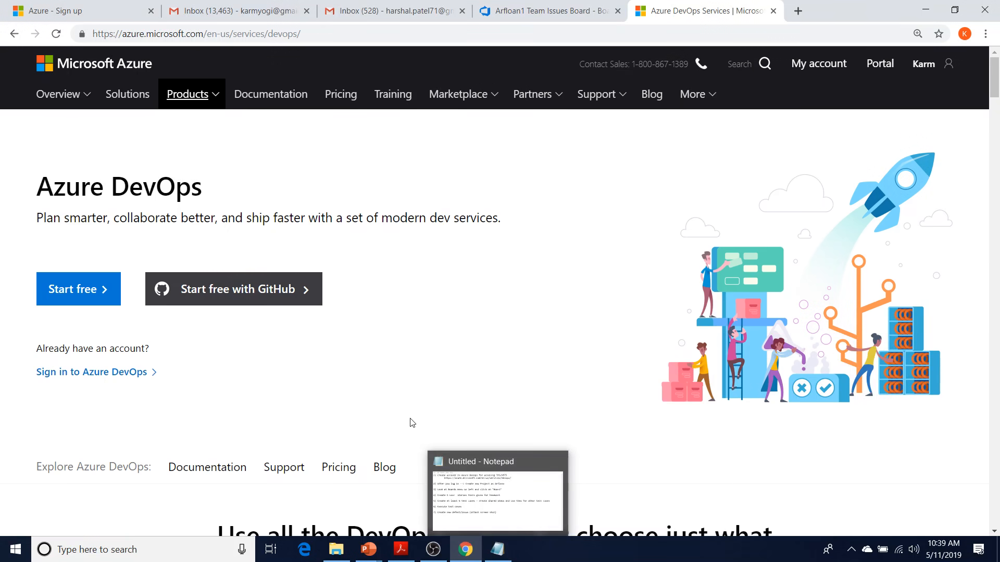
pyautogui.scroll(-2, 396, 372)
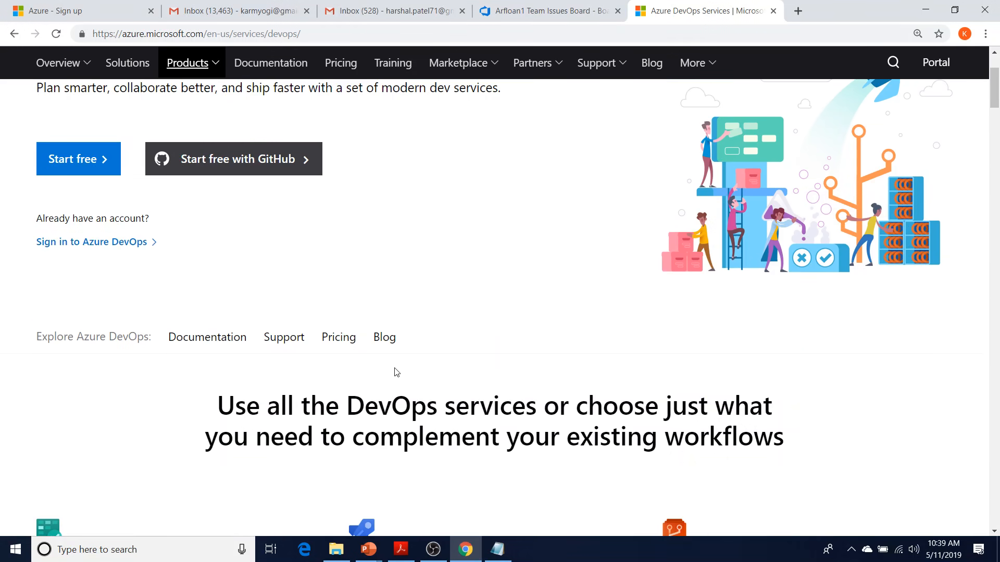
pyautogui.scroll(2, 396, 372)
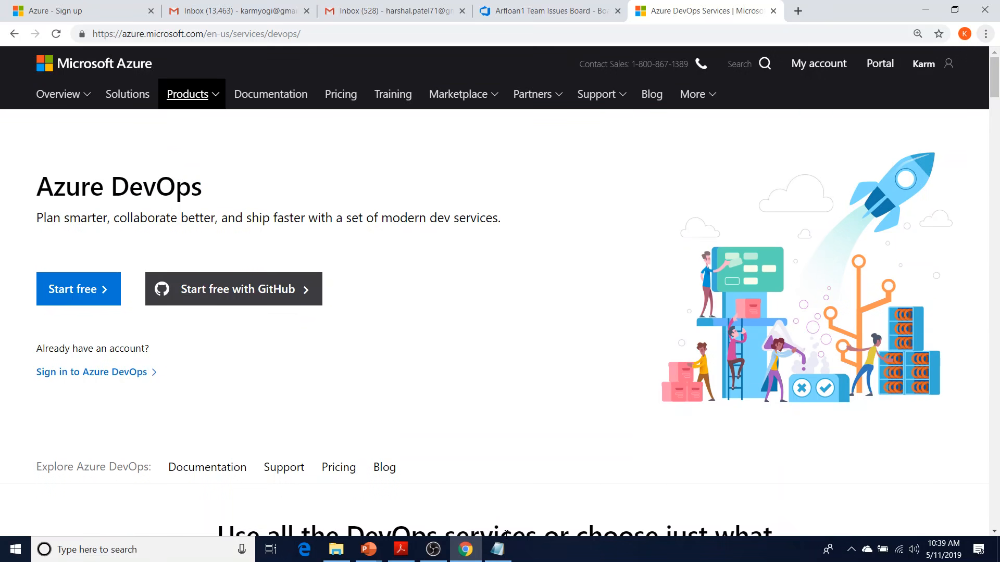
pyautogui.click(500, 544)
pyautogui.moveTo(392, 46); pyautogui.dragTo(336, 125)
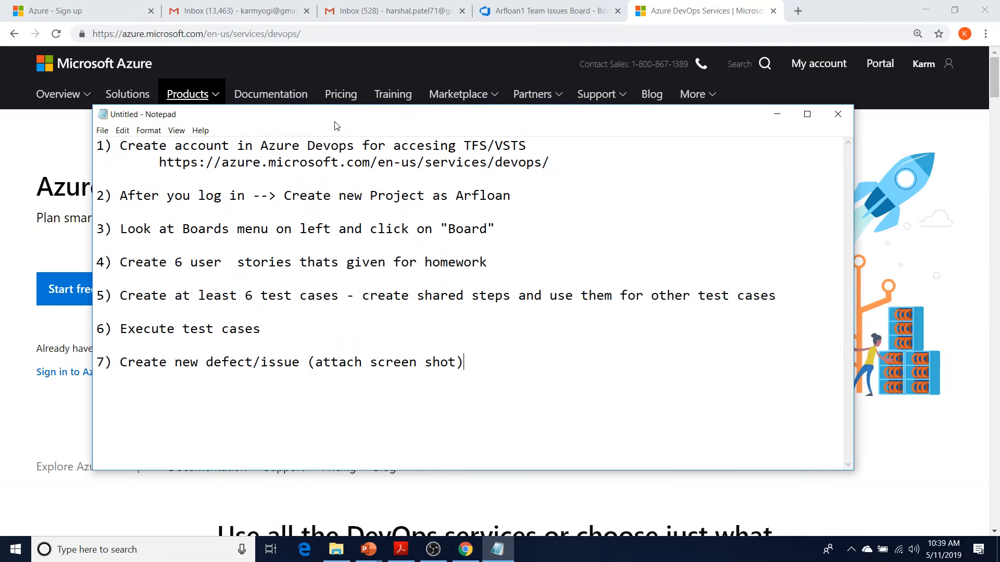
pyautogui.click(433, 549)
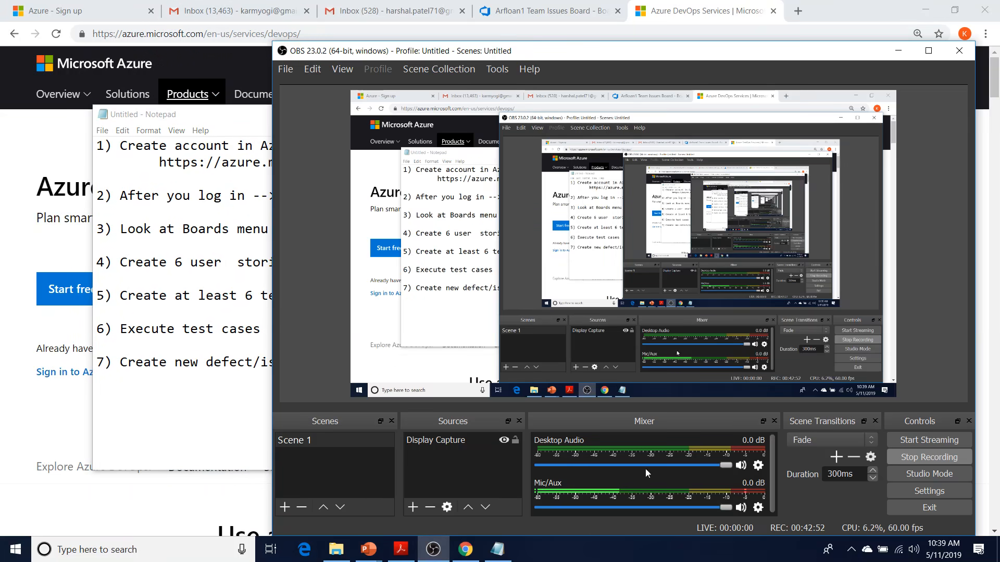